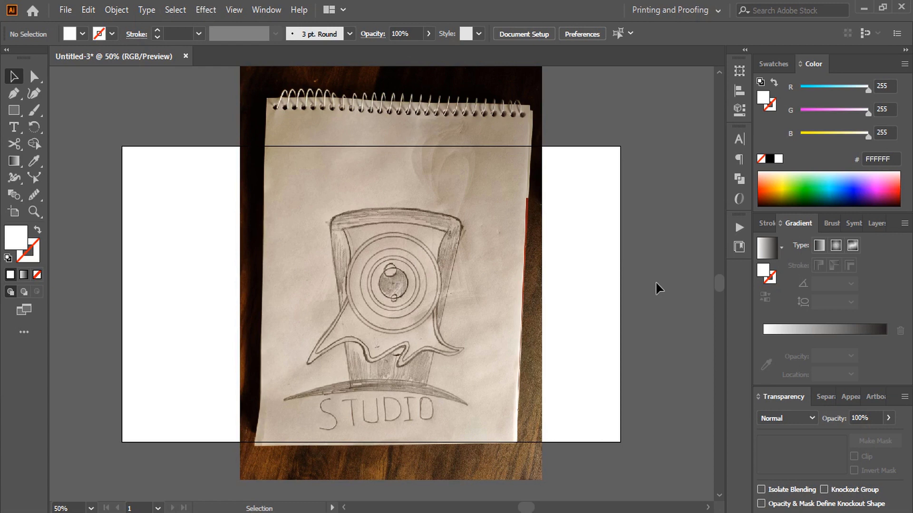
- Shift the sketch photo slightly to the right and lock it in place
mouse_move(388, 242)
left_mouse_down()
mouse_move(406, 241)
mouse_move(394, 243)
left_mouse_up()
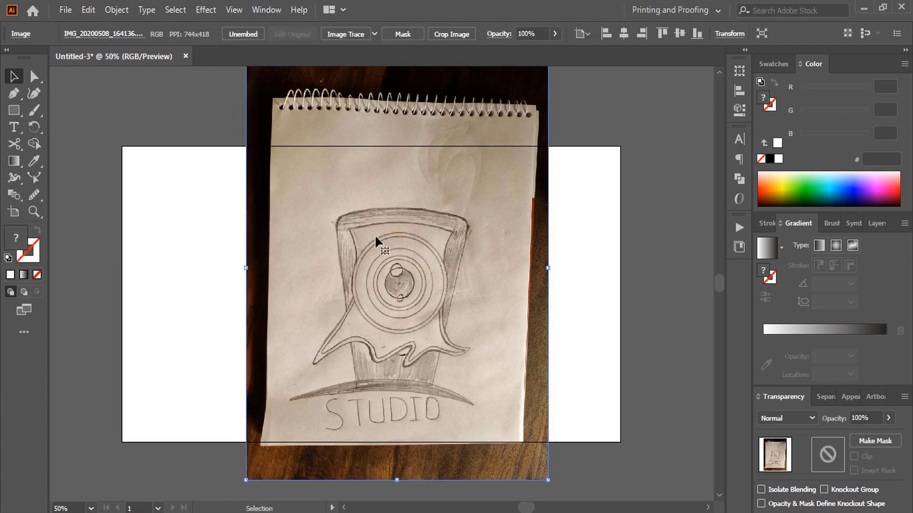
left_click(112, 10)
mouse_move(225, 109)
left_click(347, 103)
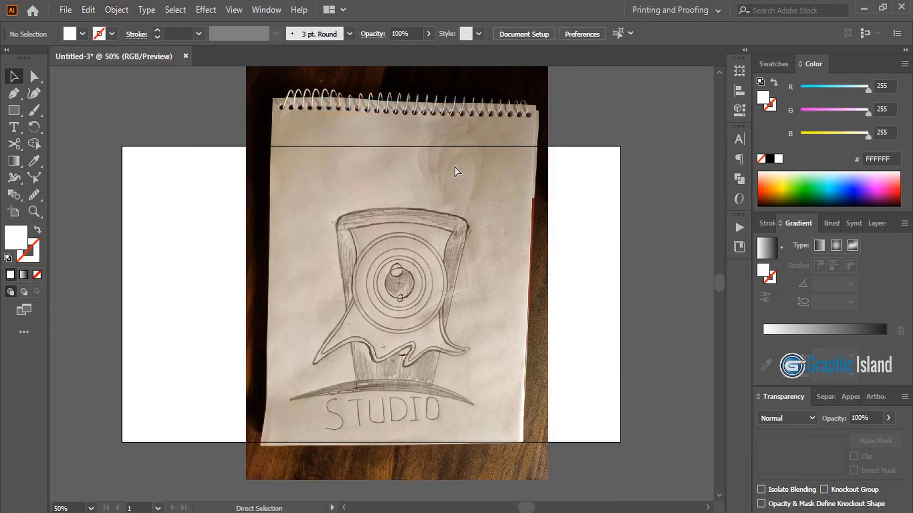
- Draw a white rectangle without a stroke over the sketched hat, from its upper edge down to the brim
key("ctrl+equal")
key("ctrl+equal")
scroll(407, 139, "down", 1)
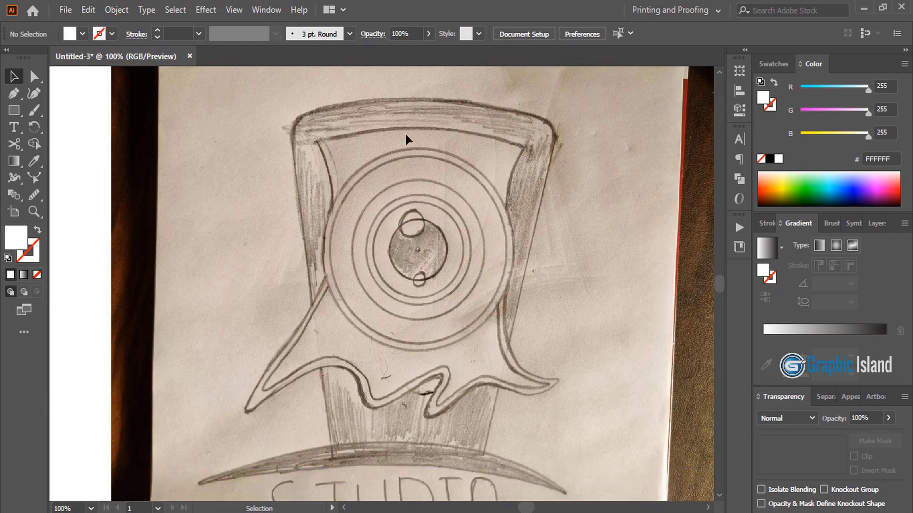
left_click(14, 110)
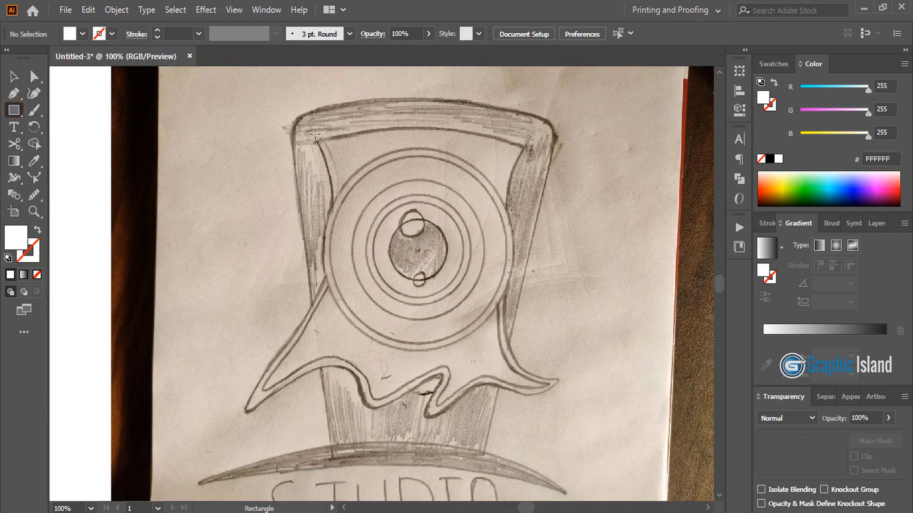
mouse_move(289, 116)
left_mouse_down()
mouse_move(359, 216)
mouse_move(491, 452)
mouse_move(517, 450)
left_mouse_up()
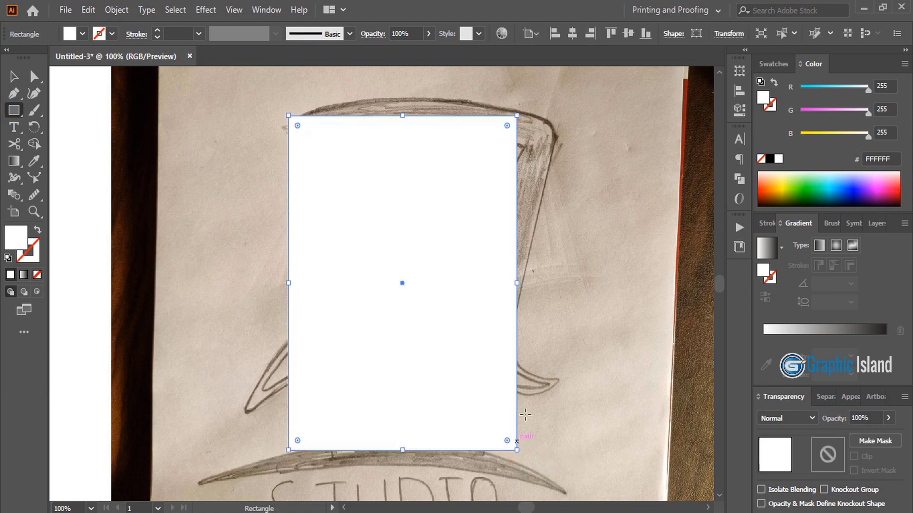
left_click(14, 76)
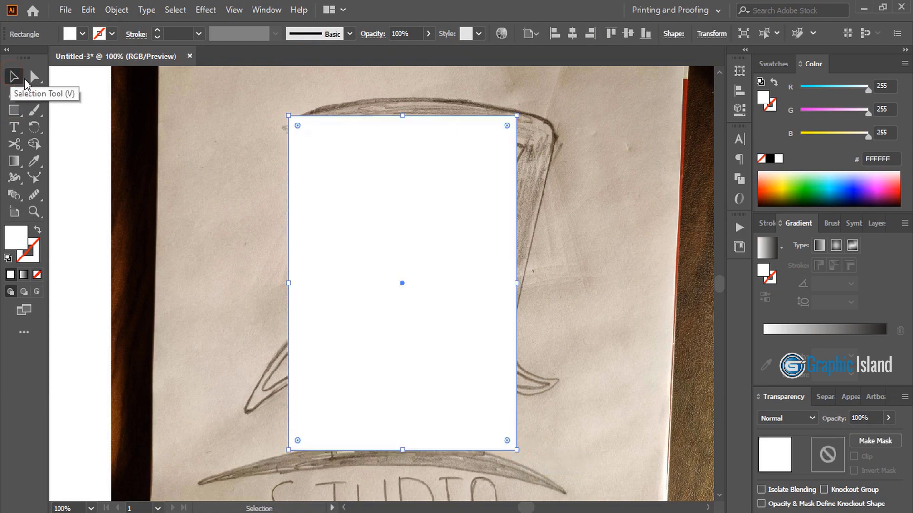
- Center the white rectangle horizontally on the artboard
left_click(552, 203)
key("ctrl+minus")
key("ctrl+minus")
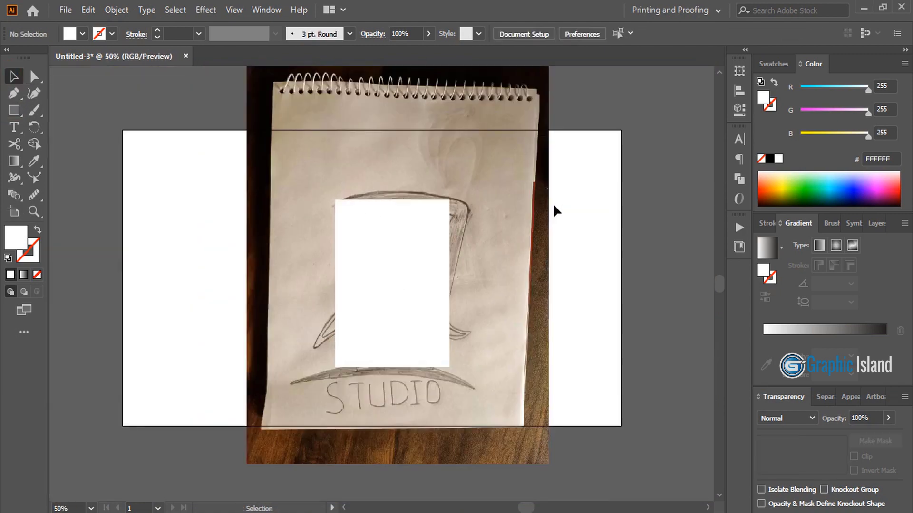
left_click(394, 249)
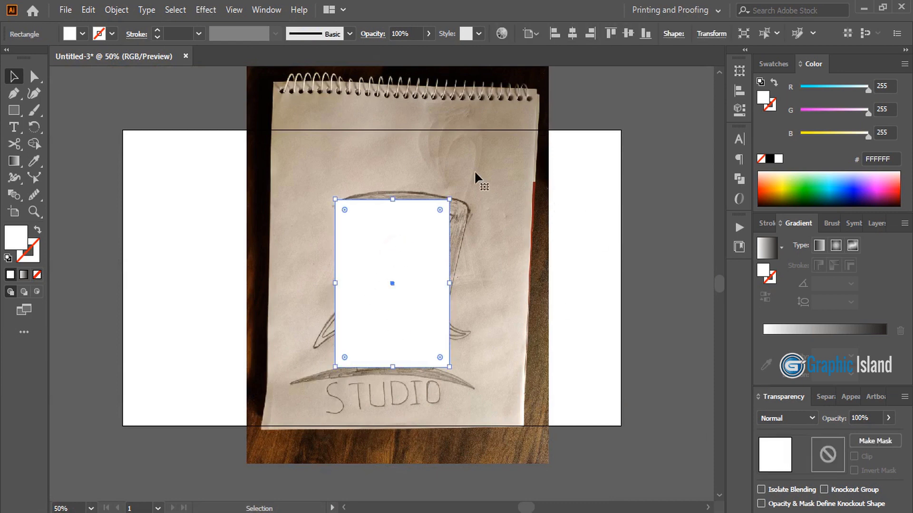
left_click(573, 34)
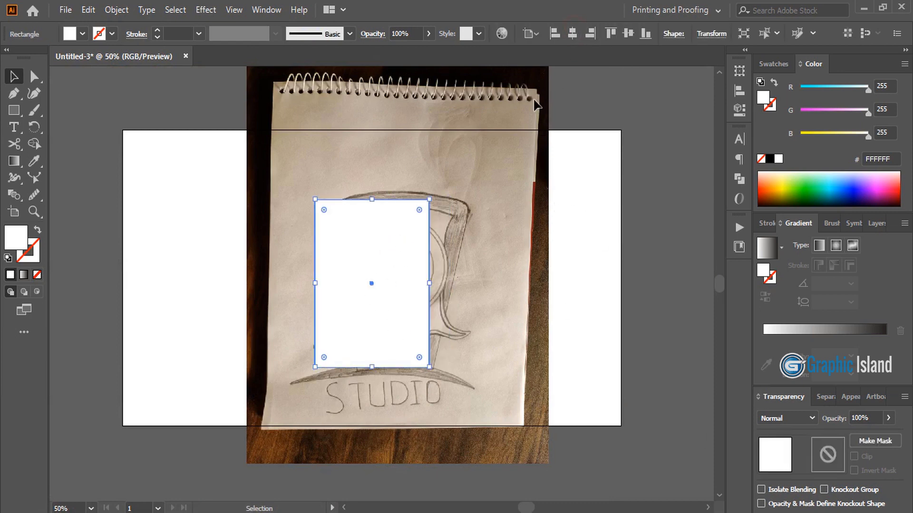
- Unlock all objects and center the sketch photo horizontally on the artboard
left_click(161, 82)
left_click(115, 10)
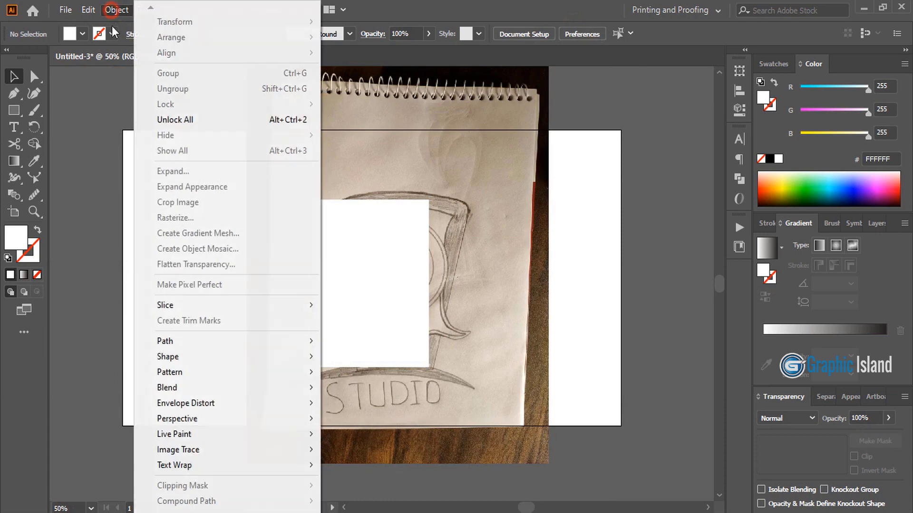
left_click(183, 120)
left_click(221, 107)
left_click(365, 117)
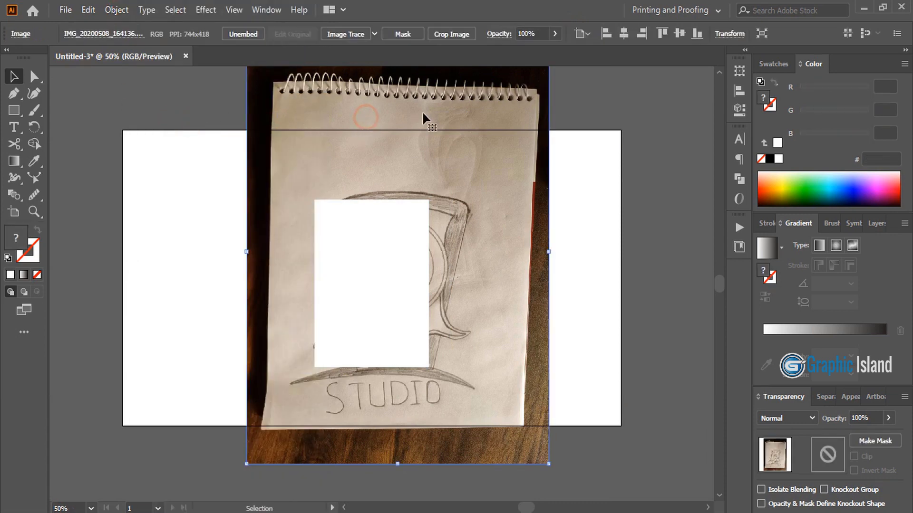
left_click(623, 32)
- Lock the centered sketch photo again
left_click(133, 98)
left_click(236, 93)
left_click(117, 10)
mouse_move(200, 108)
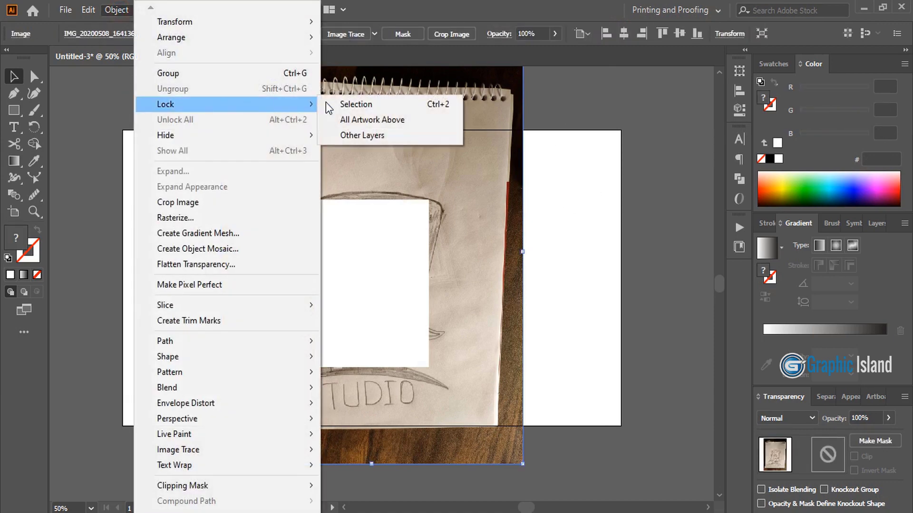
left_click(363, 102)
- Remove the rectangle's fill and give it a white stroke so the sketch shows through
key("ctrl+plus")
left_click(383, 261)
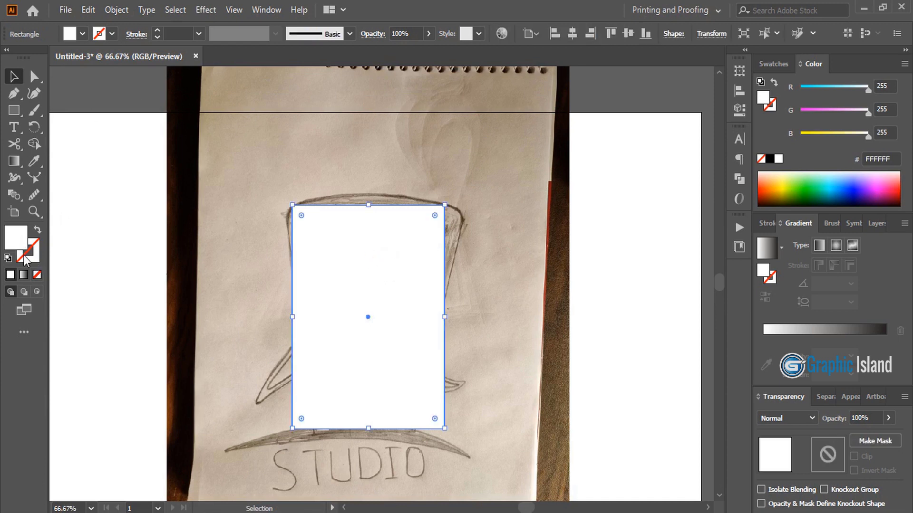
left_click(37, 275)
left_click(10, 276)
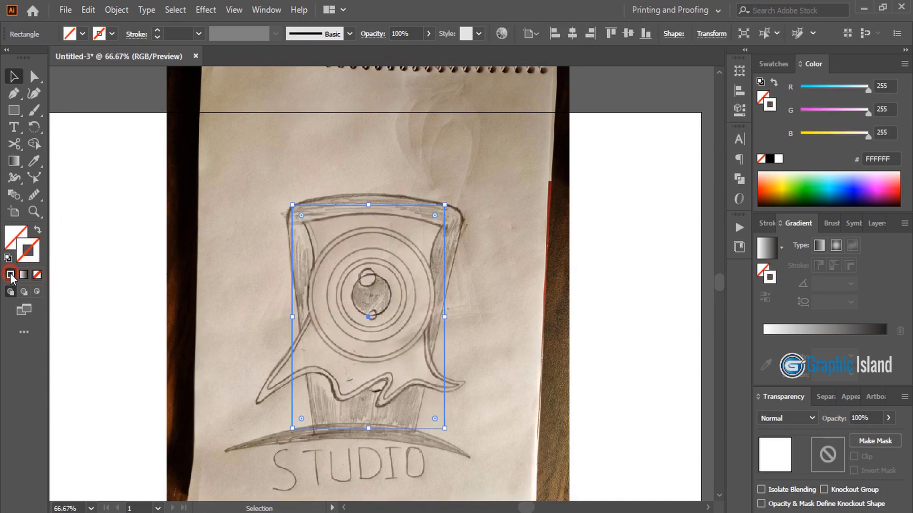
left_click(228, 199)
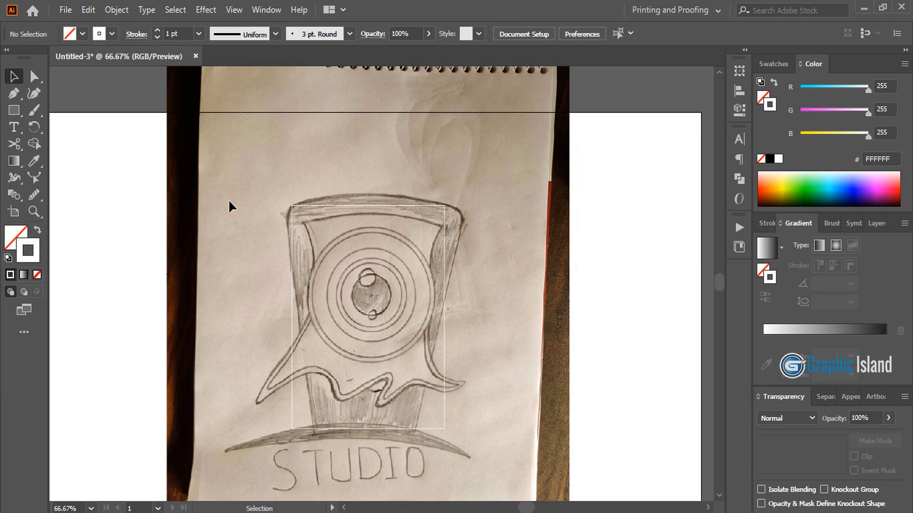
- Move the rectangle's lower-left corner point inward to match the sketched base of the hat
key("ctrl+plus")
scroll(215, 164, "down", 3)
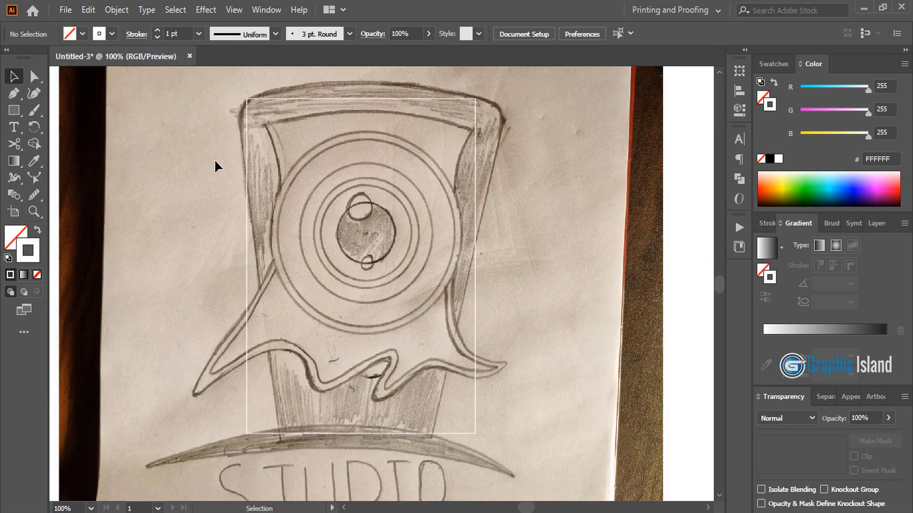
left_click(34, 76)
left_click_drag(246, 433, 246, 436)
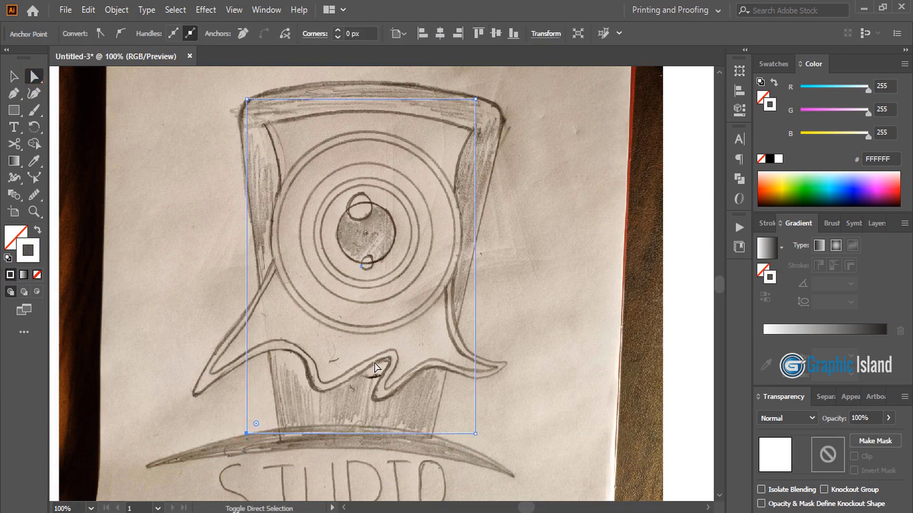
key("Right")
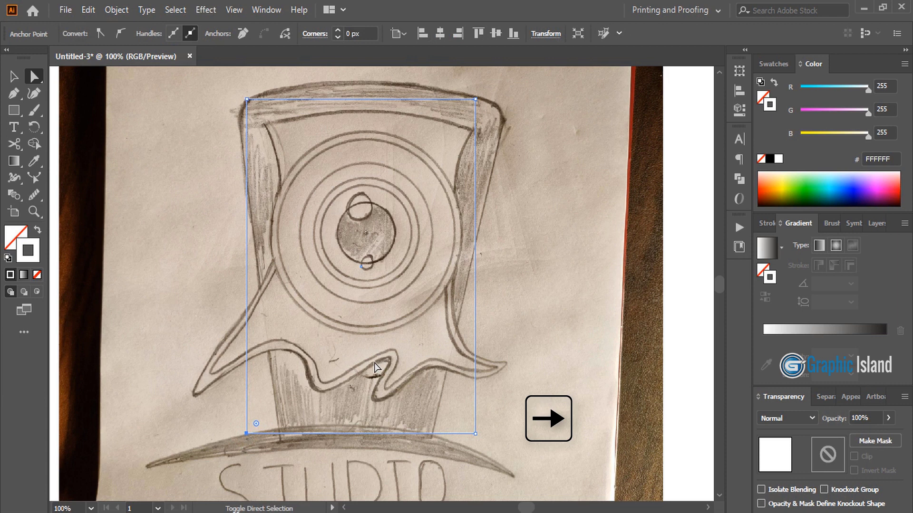
key("Right")
key("Right")
key("Right")
key("Right")
key("Right")
key("Right")
key("Right")
key("Right")
key("Right")
key("Right")
key("Right")
key("Right")
key("Right")
key("Right")
key("Right")
key("Right")
key("Right")
key("Right")
key("Right")
key("Right")
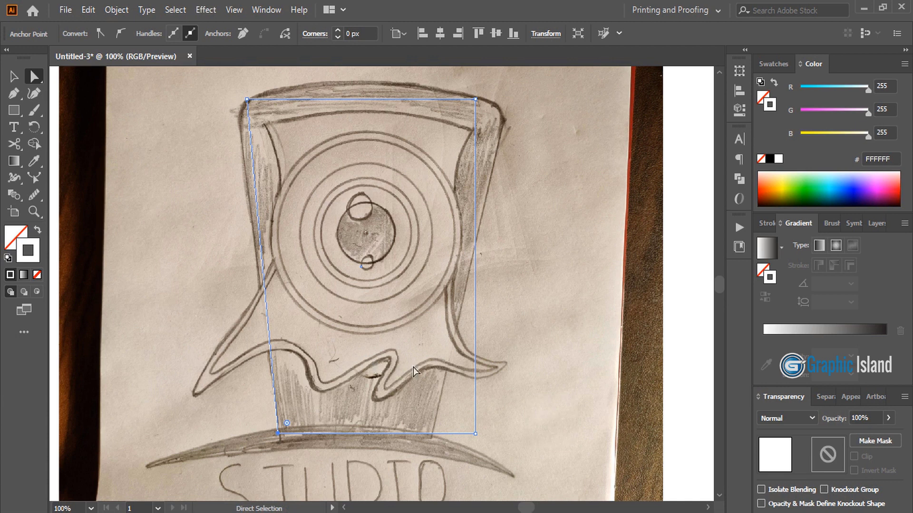
- Move the rectangle's lower-right corner point inward by the same amount to form a symmetrical taper
left_click(476, 434)
key("Left")
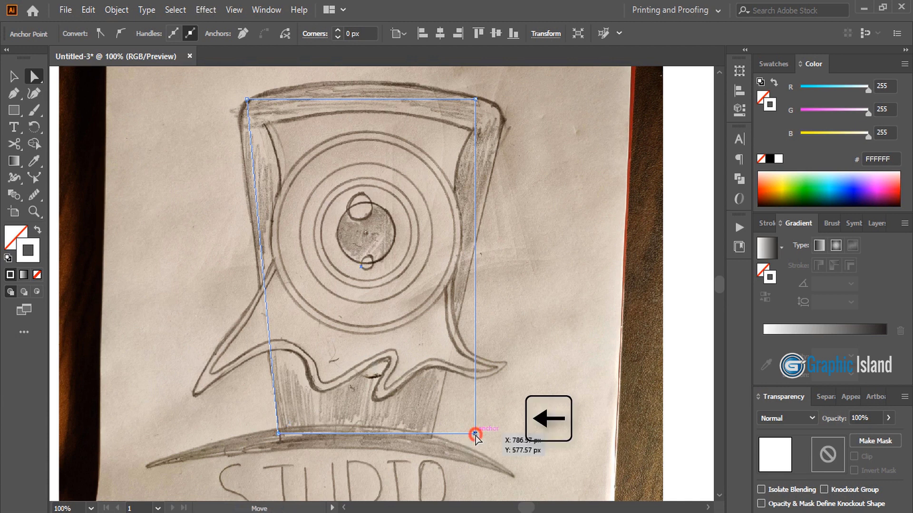
key("Left")
key("Left")
key("Left")
key("Left")
key("Left")
key("Left")
key("Left")
key("Left")
key("Left")
key("Left")
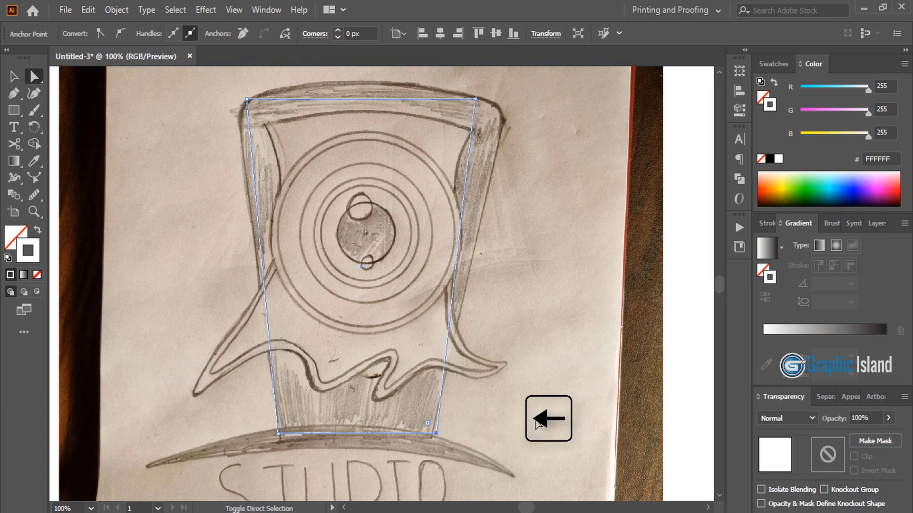
left_click(13, 76)
left_click(171, 209)
- Draw a flat, narrow ellipse across the top edge of the tapered shape
scroll(168, 243, "up", 2)
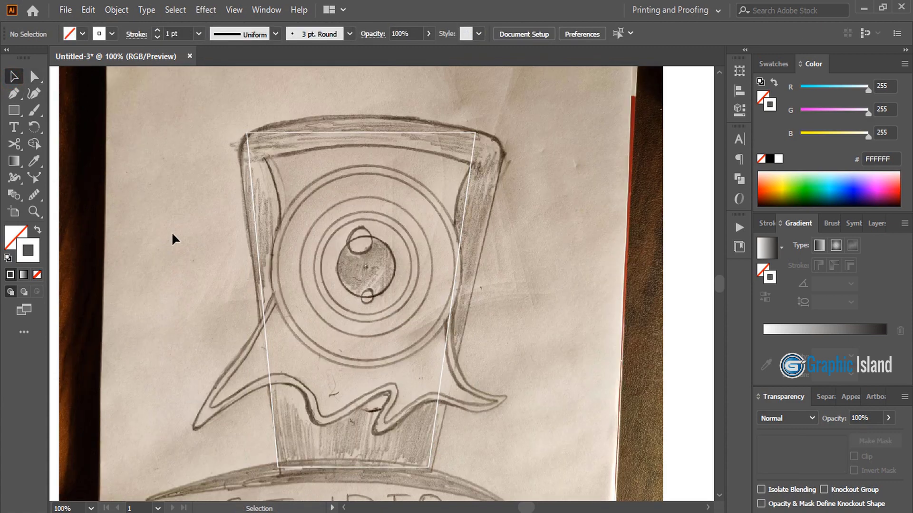
left_click(13, 112)
left_click_drag(13, 114, 63, 122)
left_click_drag(246, 131, 482, 124)
left_click(12, 76)
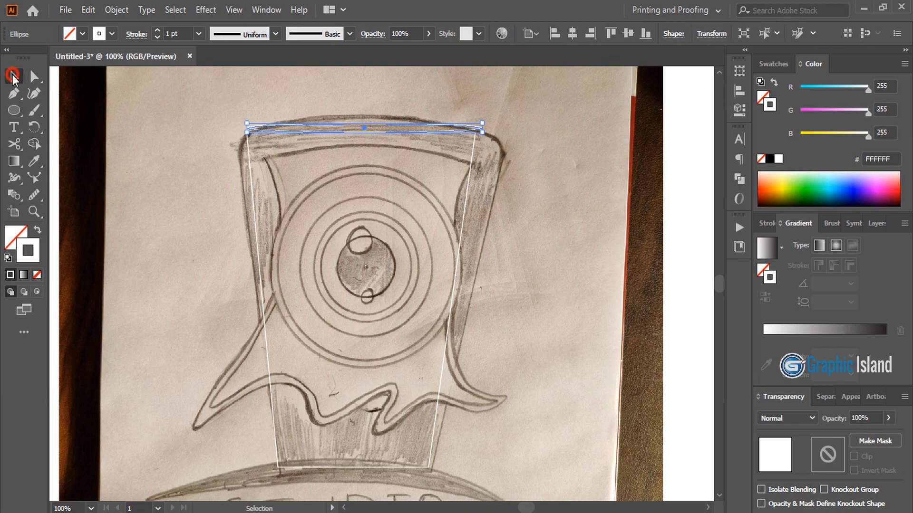
left_click(427, 99)
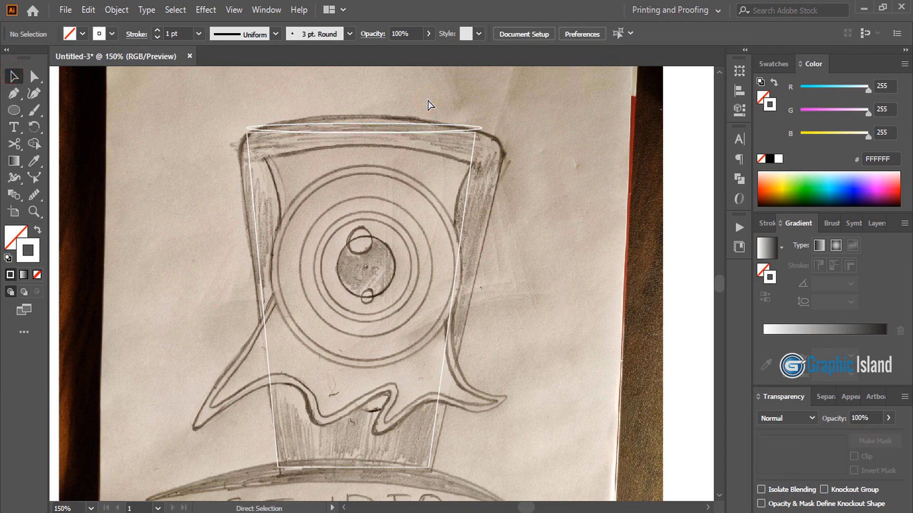
- Try to stretch the flat ellipse's lower edge downward, and undo it
key("ctrl+plus")
scroll(426, 253, "up", 3)
scroll(426, 253, "up", 1)
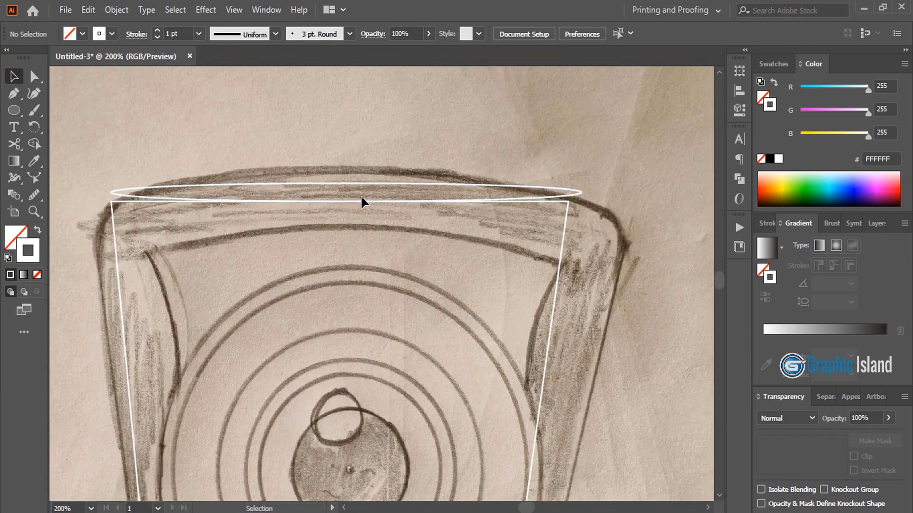
left_click(358, 182)
left_click_drag(349, 203, 349, 221)
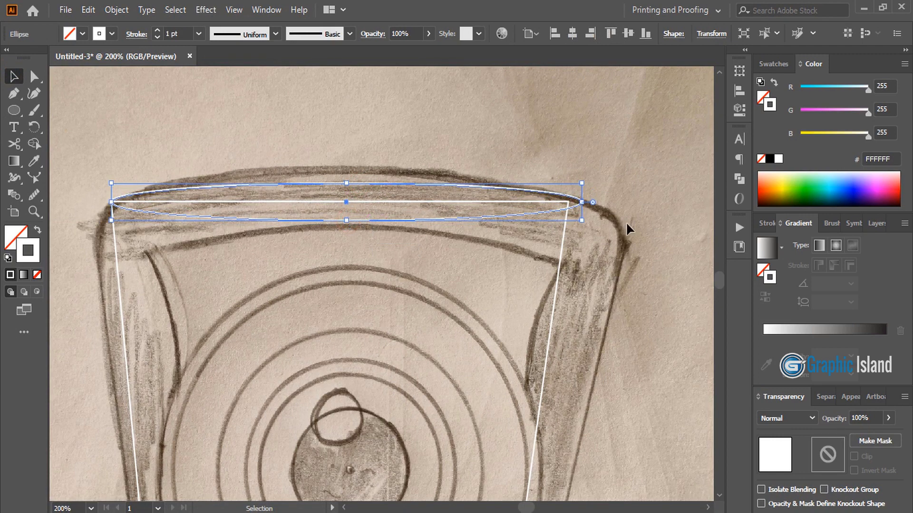
key("ctrl+z")
- Stretch the top ellipse upward and downward so it bulges evenly around the tapered shape's top edge
left_click(335, 183)
left_click_drag(338, 182, 339, 154)
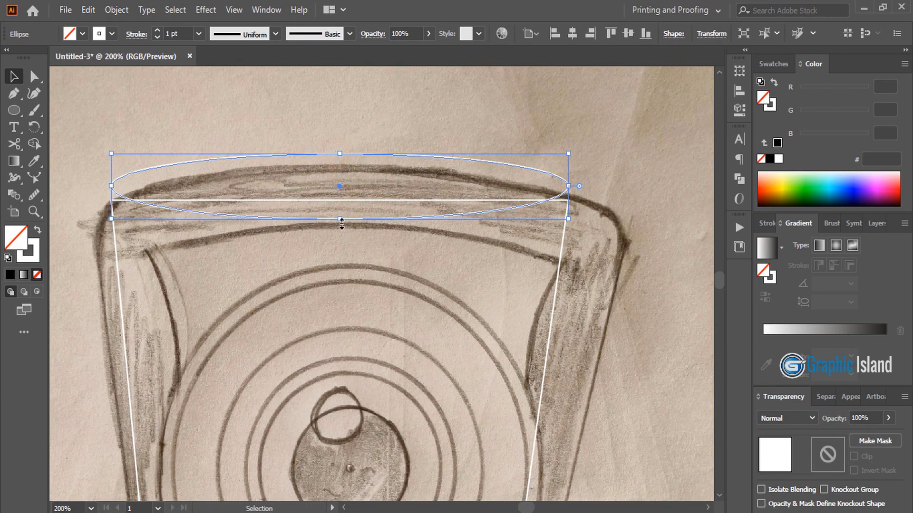
left_click_drag(341, 221, 340, 250)
left_click(416, 102)
- Merge the ellipse and tapered shape into one hat outline with Shape Builder, and clear its black fill
left_click_drag(201, 105, 371, 315)
left_click(34, 143)
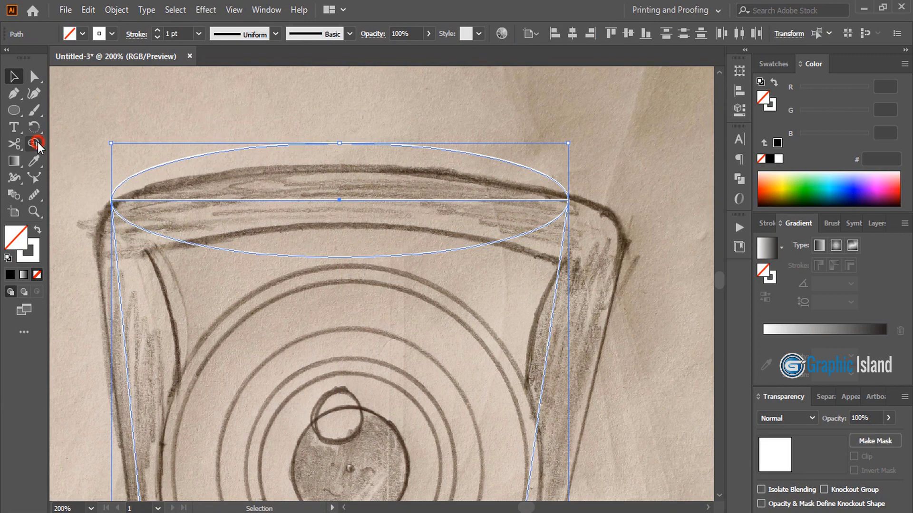
left_click(769, 159)
left_click_drag(368, 210, 363, 347)
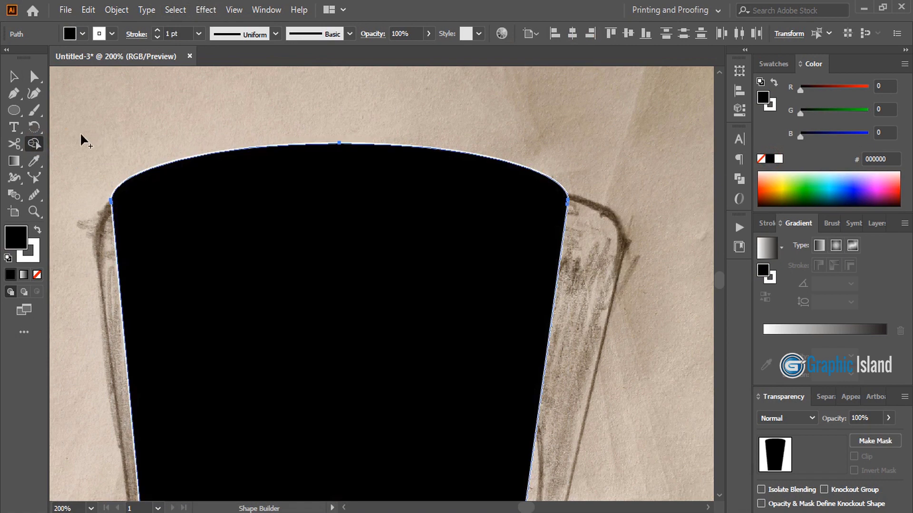
left_click(38, 278)
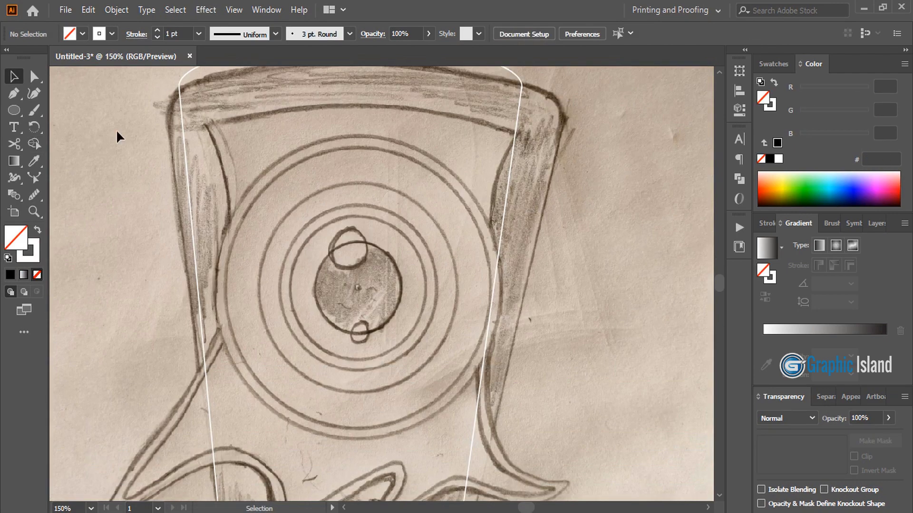
- Draw a circle from the center of the sketched eye, matching the shaded pupil's outline
left_click(10, 111)
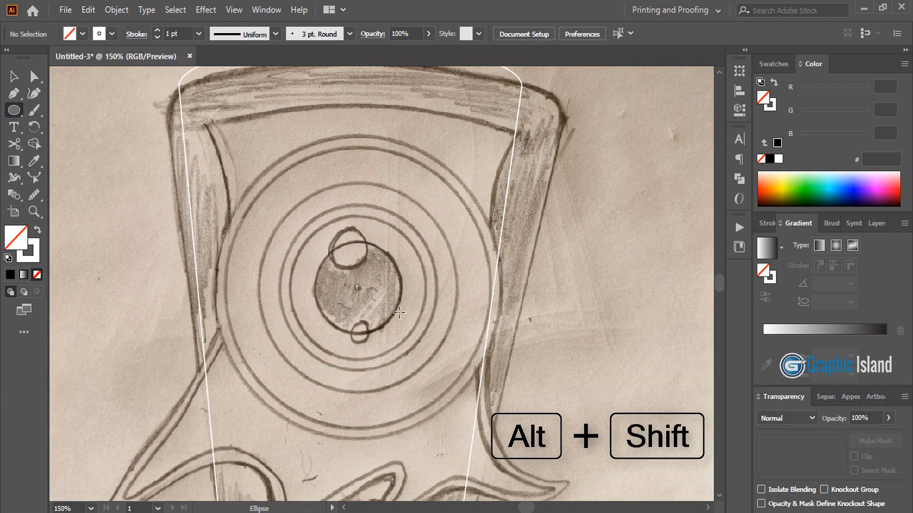
left_click_drag(357, 289, 402, 337)
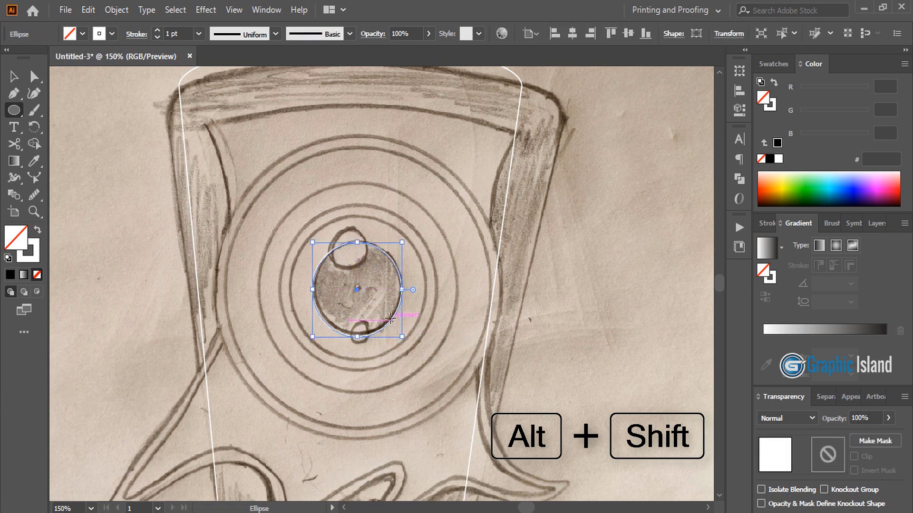
key("v")
left_click(409, 244)
- Duplicate the pupil circle in place repeatedly, scaling each copy from the center to match the sketched concentric eye rings
left_click(384, 253)
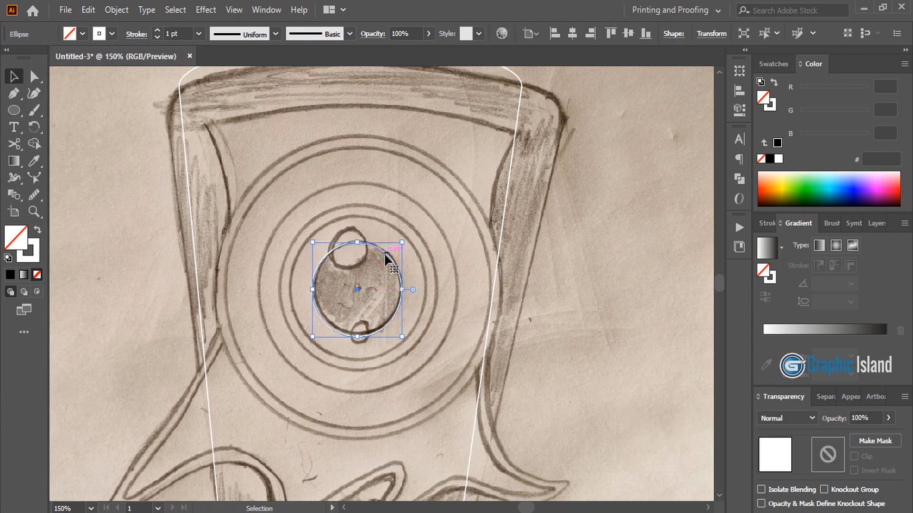
key("ctrl+c")
key("ctrl+shift+v")
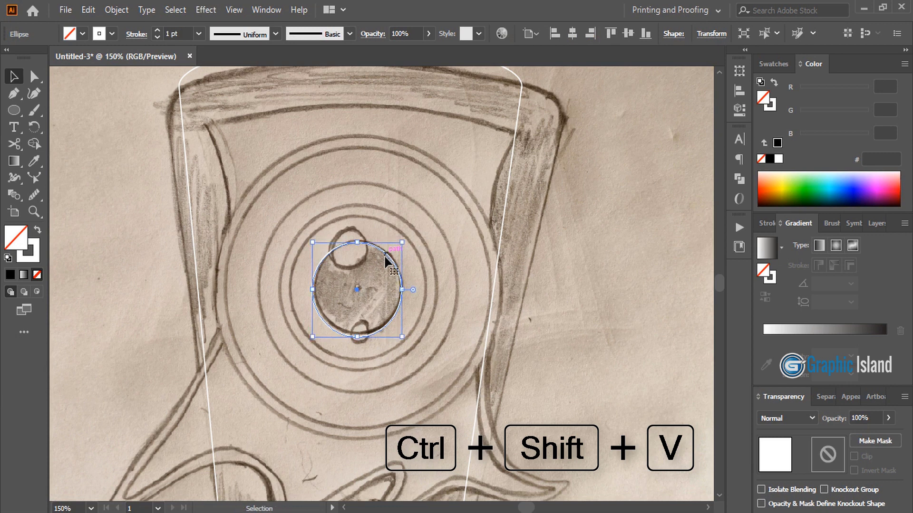
left_click_drag(403, 336, 489, 433)
key("ctrl+c")
key("ctrl+shift+v")
key("ctrl")
key("ctrl")
key("ctrl")
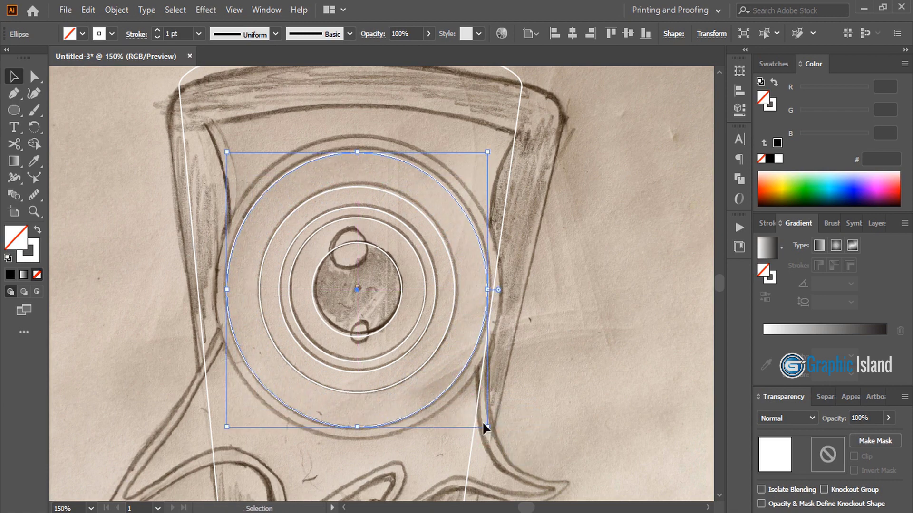
left_click_drag(489, 427, 495, 434)
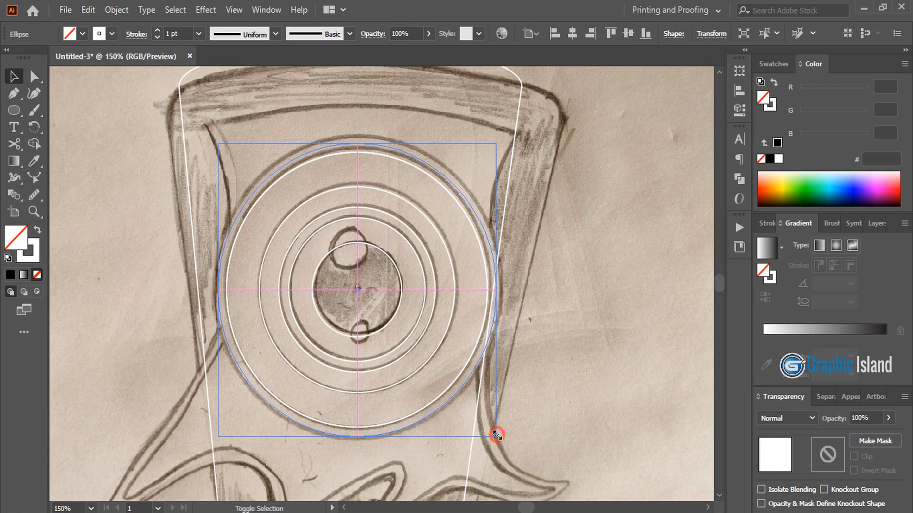
- Give the hat outline and all eye circles a black 2 pt stroke
left_click_drag(146, 144, 540, 375)
left_click(32, 259)
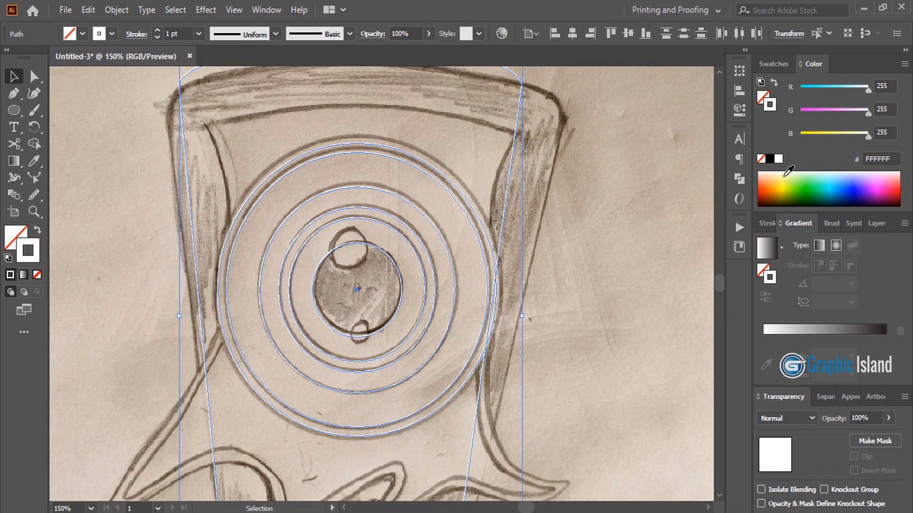
left_click(768, 159)
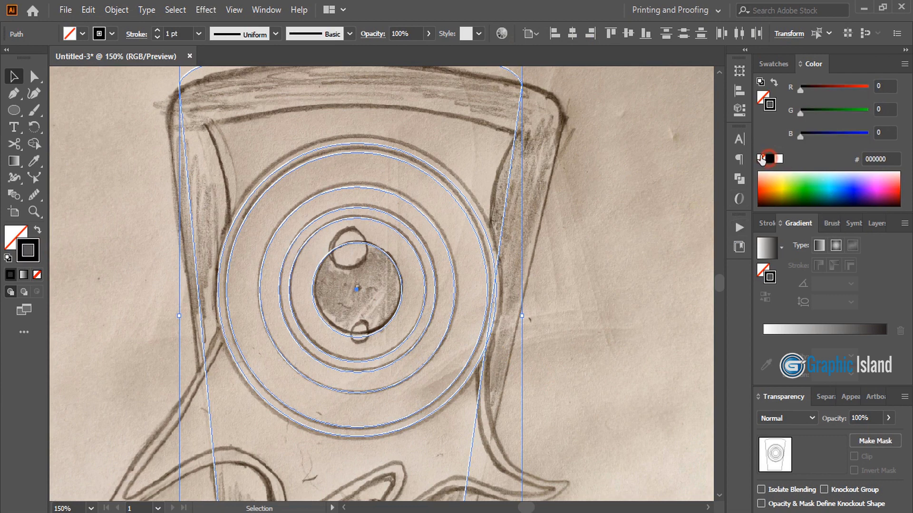
left_click(157, 30)
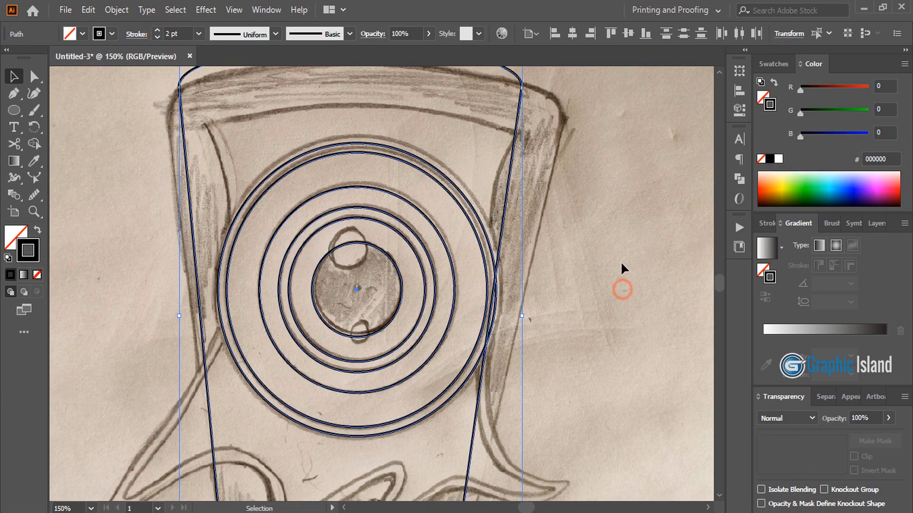
left_click(623, 290)
- Draw two small highlight circles over the pupil's upper and lower edges, following the sketched highlights
key("ctrl+plus")
left_click(14, 110)
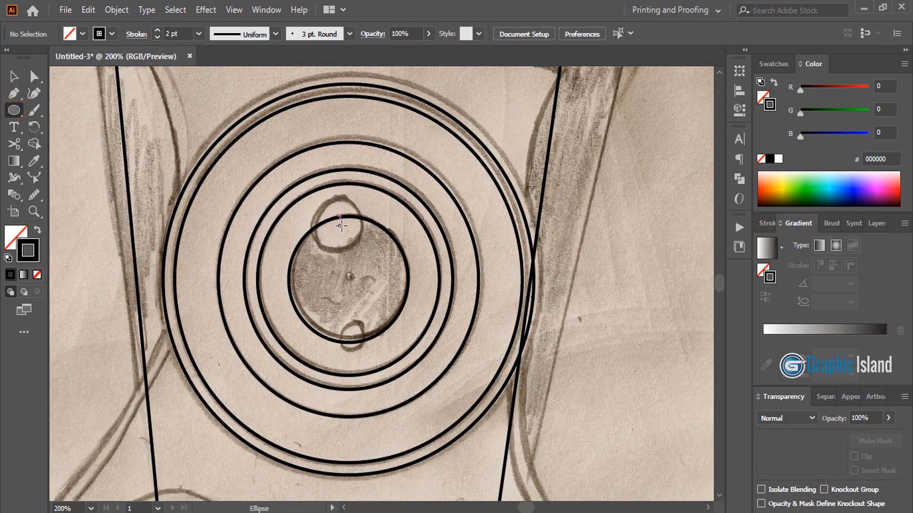
left_click_drag(338, 217, 350, 242)
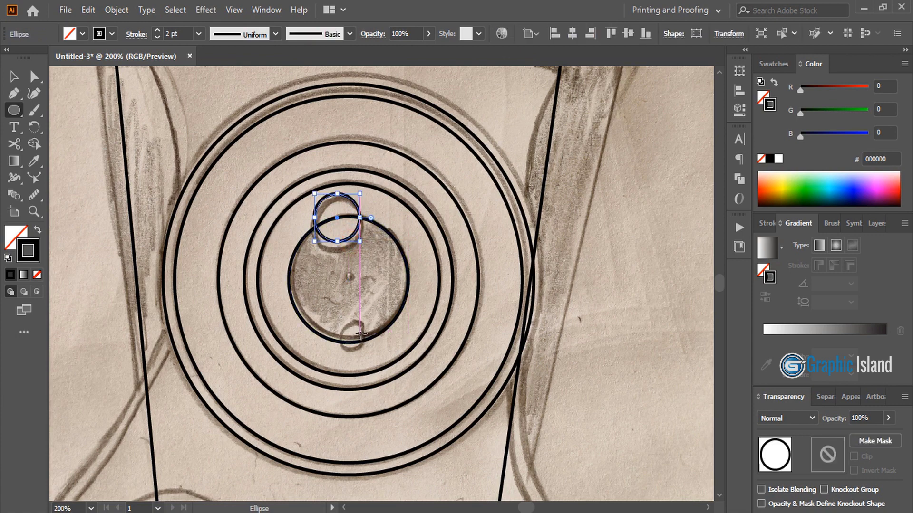
left_click_drag(364, 334, 372, 342)
key("v")
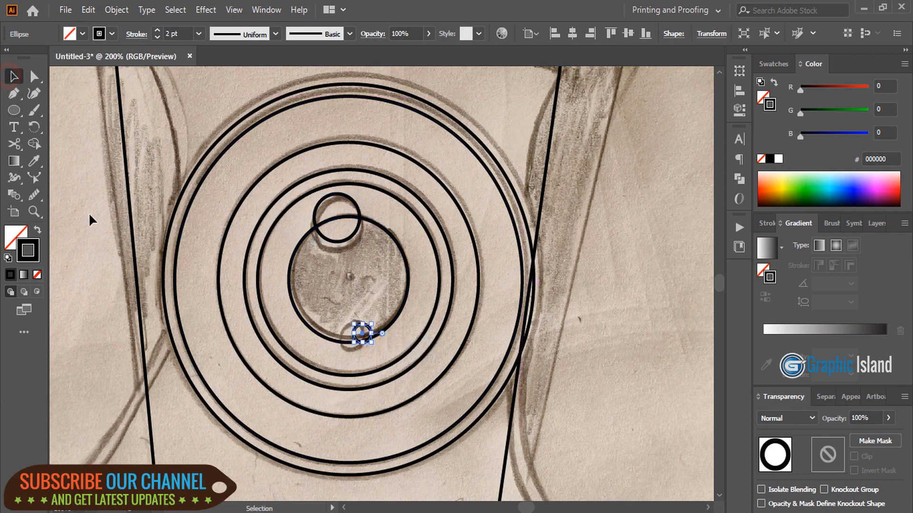
- Offset the hat outline by -28 px with Miter joins, and lower the inner copy's top edge toward the sketched inner frame
left_click(89, 221)
key("ctrl+1")
left_click(400, 84)
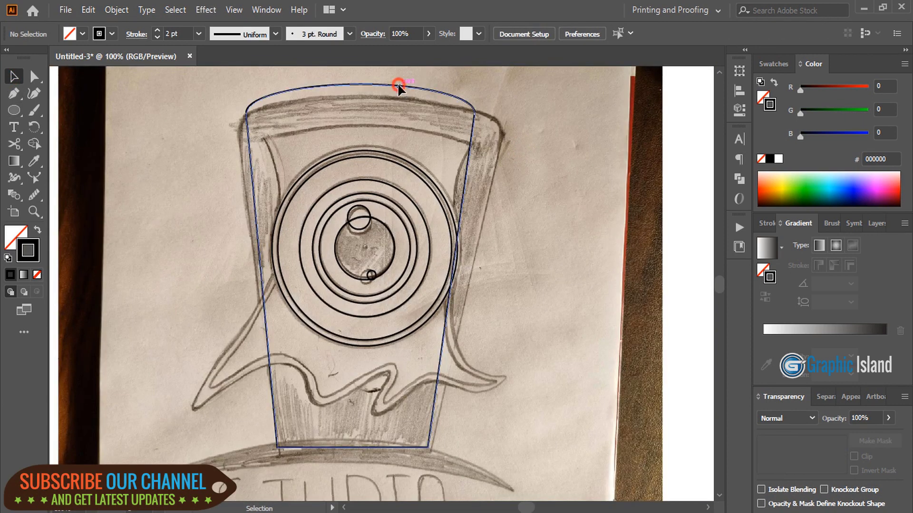
left_click(111, 10)
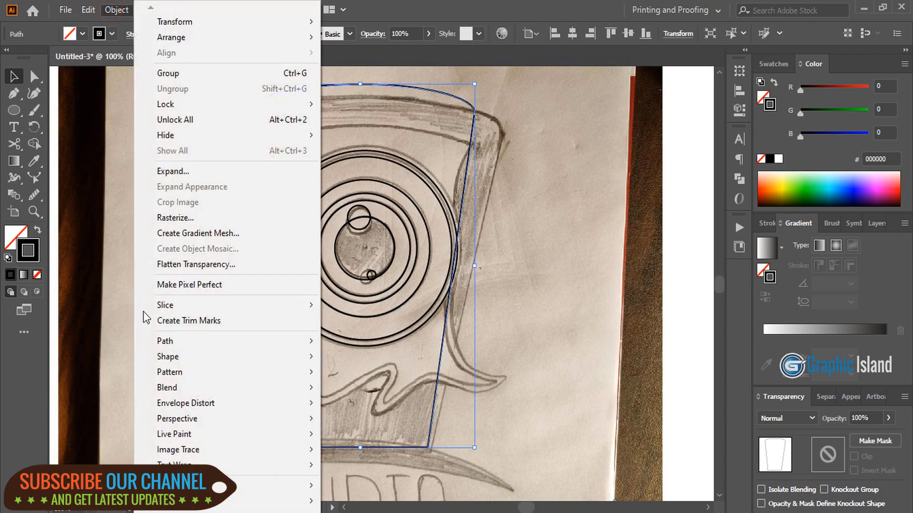
mouse_move(261, 342)
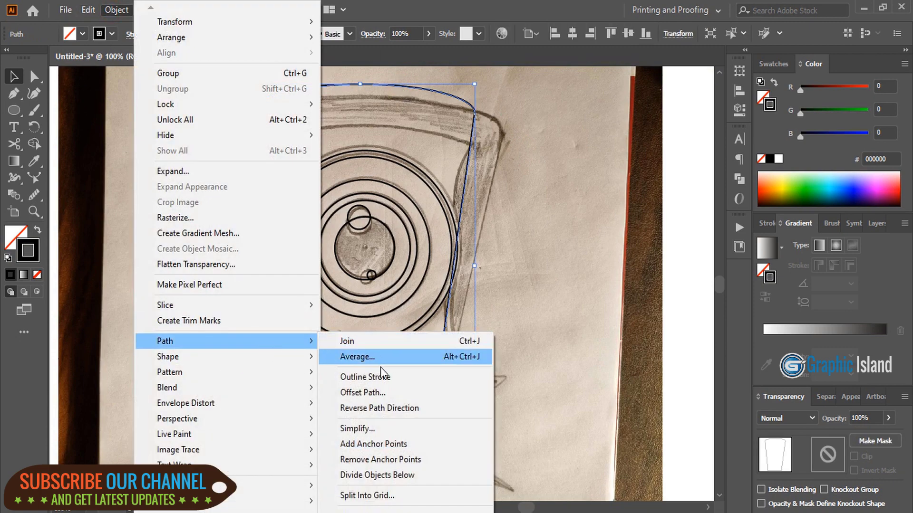
left_click(377, 392)
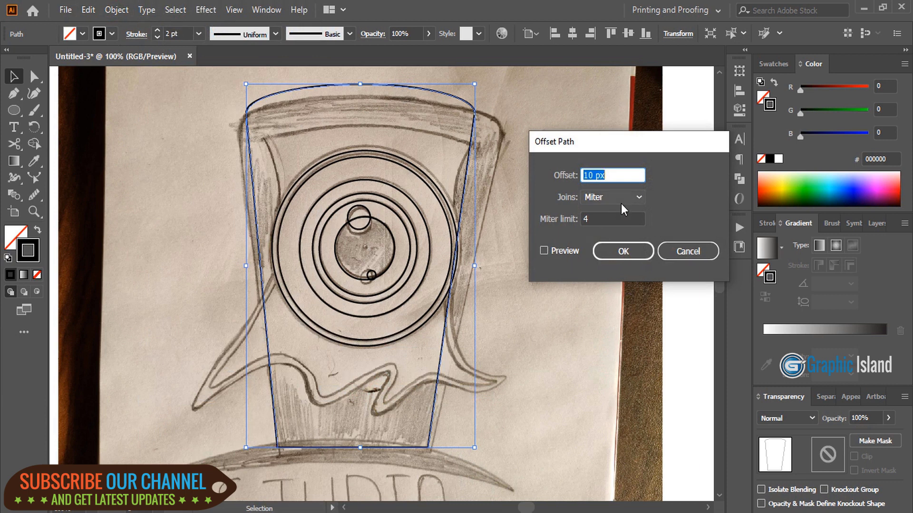
type("-10")
left_click(543, 251)
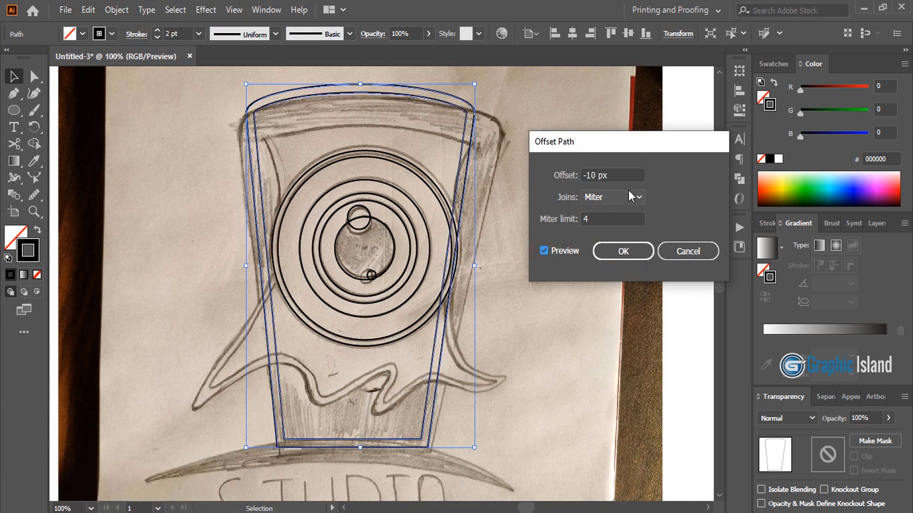
left_click(616, 175)
key("Down")
key("Down")
key("Down")
key("Down")
key("Down")
key("Down")
key("Down")
key("Down")
key("Down")
key("Down")
key("Down")
key("Down")
key("Down")
key("Down")
key("Down")
key("Down")
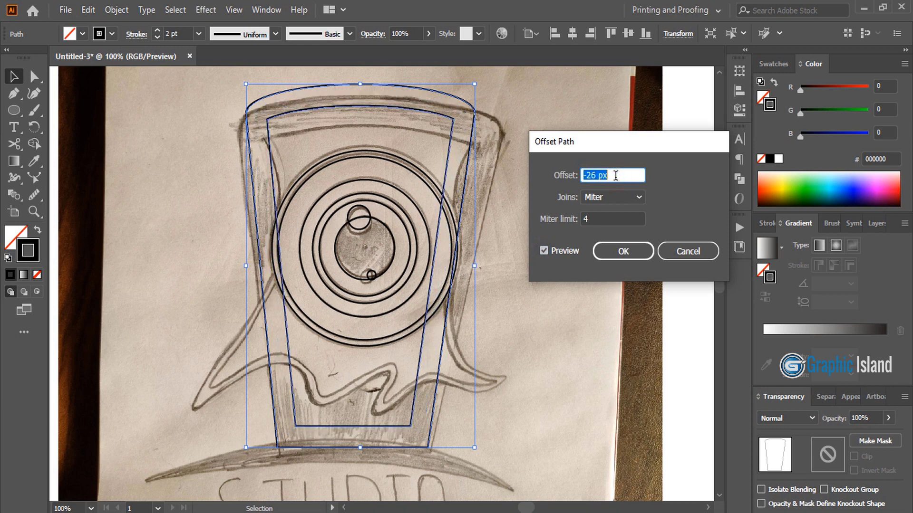
key("Up")
key("Down")
key("Down")
key("Down")
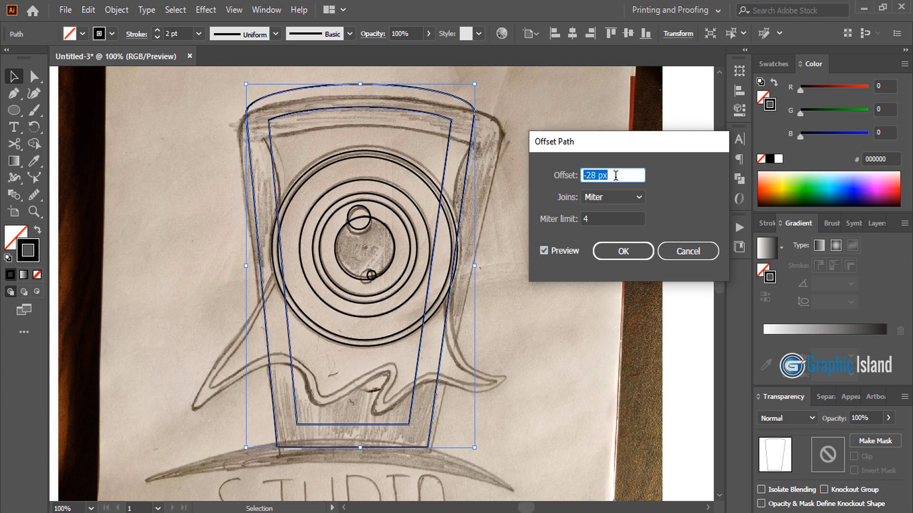
left_click(636, 251)
left_click_drag(360, 108, 362, 122)
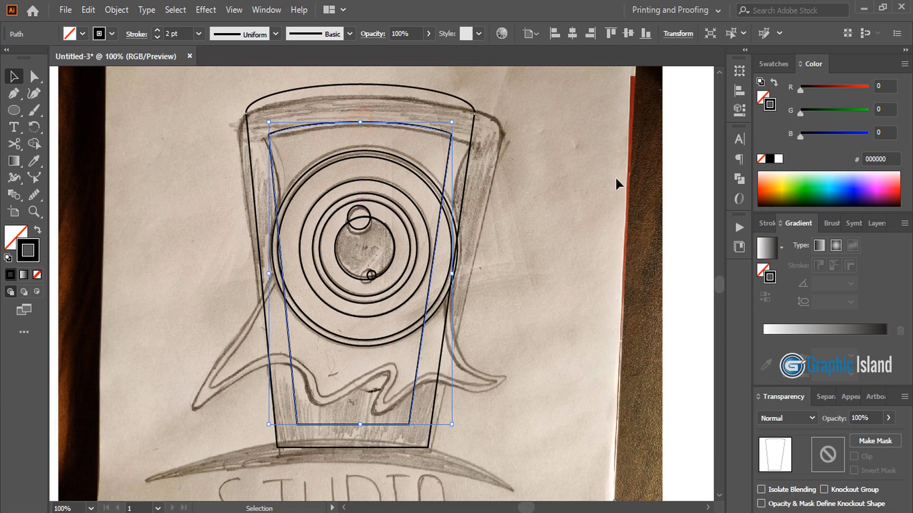
left_click(532, 196)
- Trace the wavy cloth shape below the eye with the Pencil tool, from one side of the outer ring to the other
key("ctrl+plus")
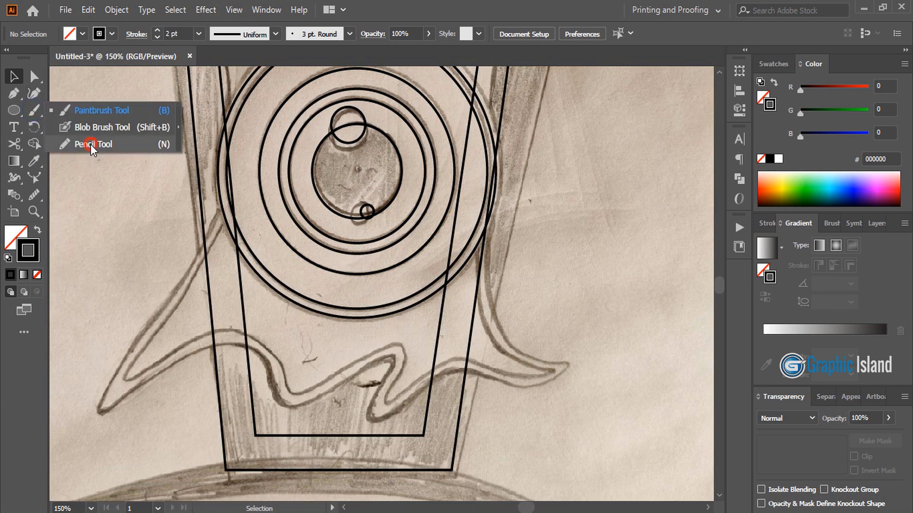
left_click(90, 144)
scroll(251, 258, "down", 2)
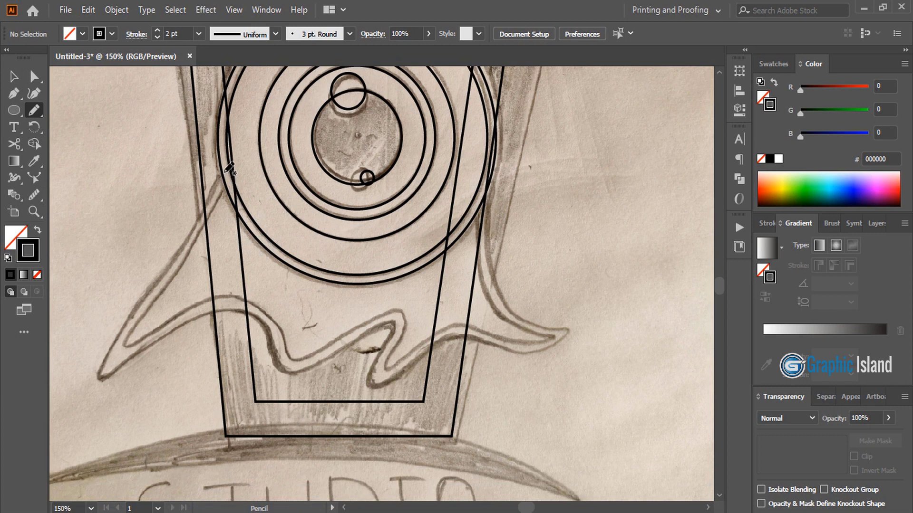
mouse_move(223, 174)
left_mouse_down()
mouse_move(191, 243)
mouse_move(139, 313)
mouse_move(119, 367)
mouse_move(197, 322)
mouse_move(254, 317)
mouse_move(274, 350)
mouse_move(306, 366)
mouse_move(385, 329)
mouse_move(380, 374)
mouse_move(478, 341)
mouse_move(515, 350)
mouse_move(561, 324)
mouse_move(498, 285)
mouse_move(490, 159)
left_mouse_up()
- Draw a wide flat ellipse around the STUDIO lettering, its top following the sketched arc beneath the hat
key("ctrl+1")
key("m")
left_click_drag(18, 108, 50, 127)
left_click_drag(137, 227, 524, 321)
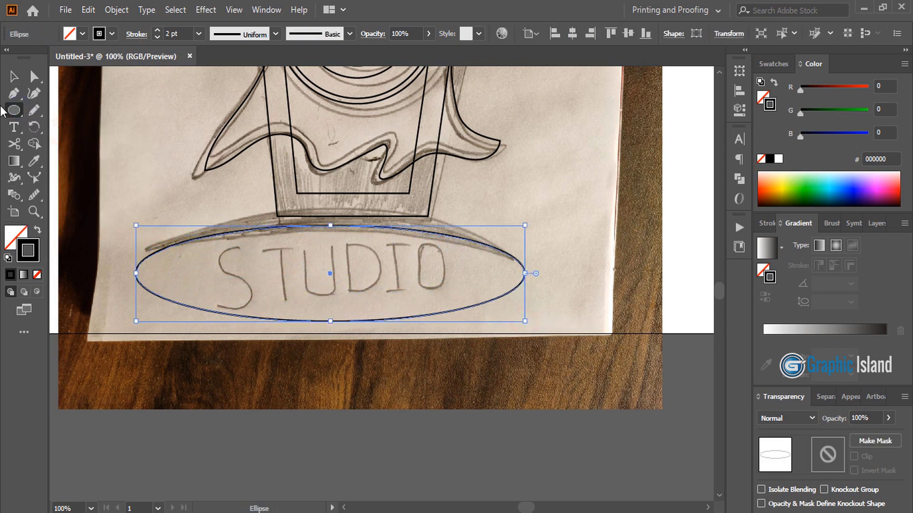
- Stretch the ellipse downward and up to the hat's base, and center it horizontally
left_click(14, 77)
left_click_drag(333, 322, 333, 343)
left_click_drag(357, 225, 379, 216)
left_click(571, 34)
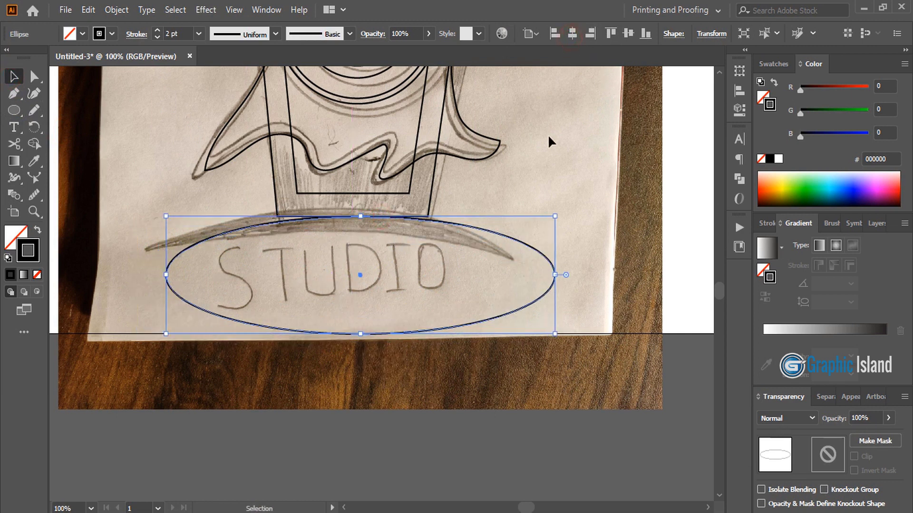
left_click(546, 155)
- Duplicate the ellipse in place, then lower the copy's top edge and widen it on both sides to outline the arc
left_click(484, 233)
key("a")
key("ctrl+c")
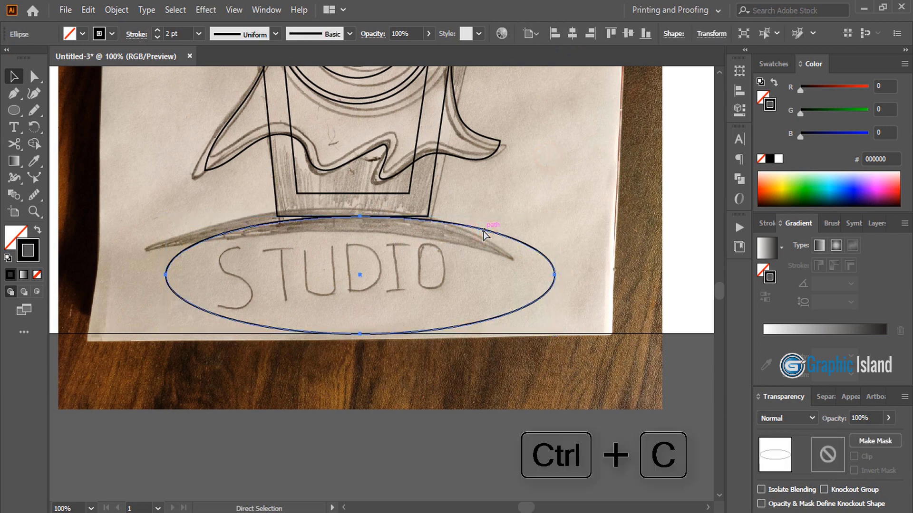
key("ctrl+shift+v")
key("v")
left_click_drag(361, 218, 361, 230)
left_click_drag(166, 281, 148, 280)
left_click_drag(556, 280, 588, 281)
left_click_drag(368, 229, 367, 233)
left_click(476, 74)
- Unlock all objects and move the sketch photo aside, clear of the traced shapes
key("ctrl+minus")
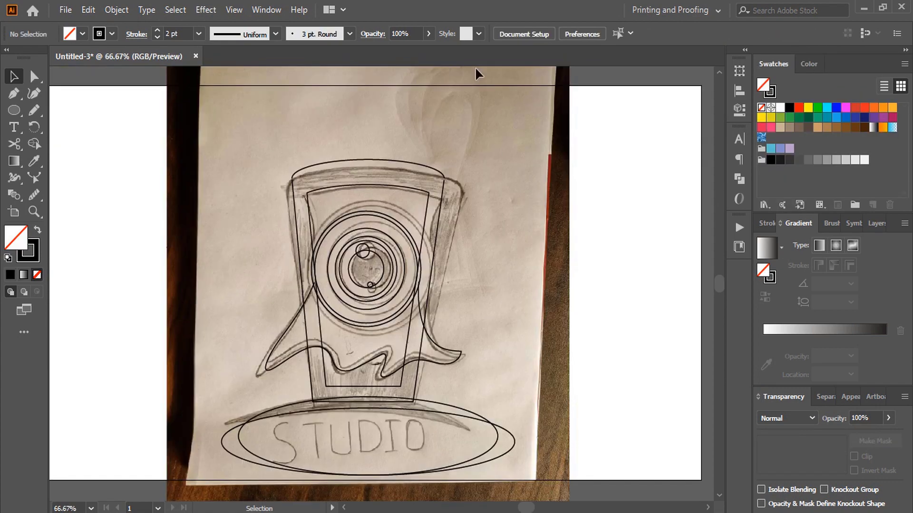
left_click(117, 9)
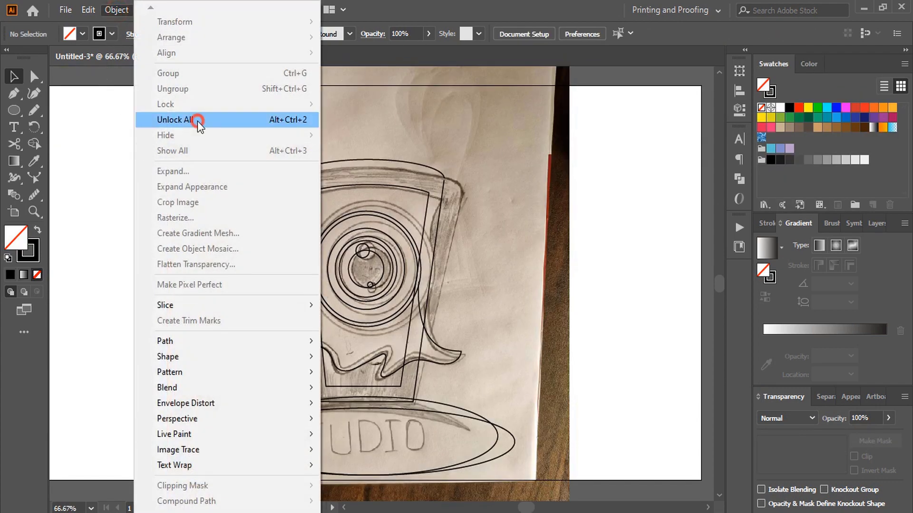
left_click(198, 121)
left_click(116, 175)
left_click_drag(199, 126, 583, 147)
left_click_drag(591, 230, 678, 227)
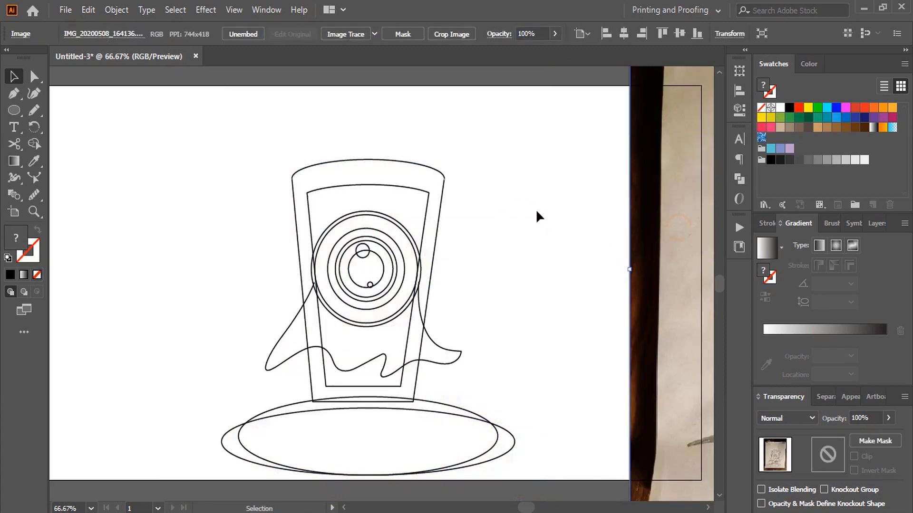
left_click(536, 209)
- Fill the outer hat shape with dark blue
key("ctrl+1")
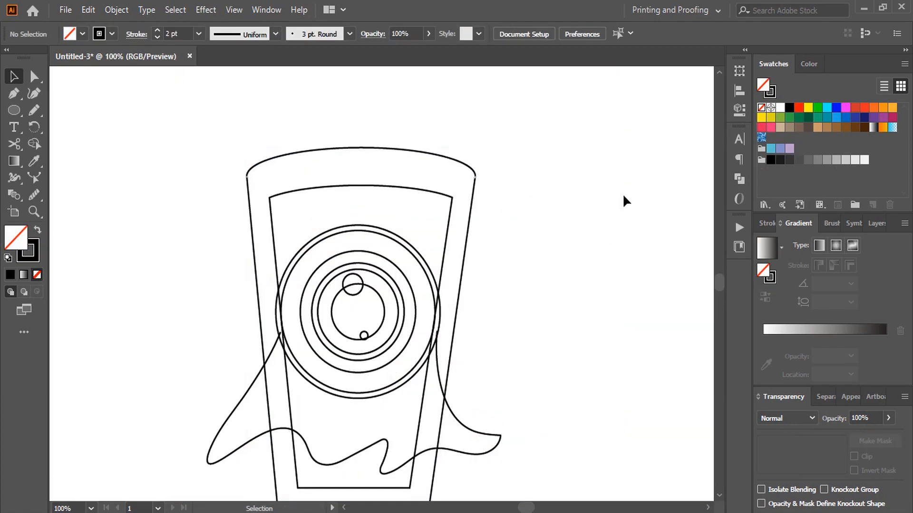
left_click(468, 172)
left_click(798, 107)
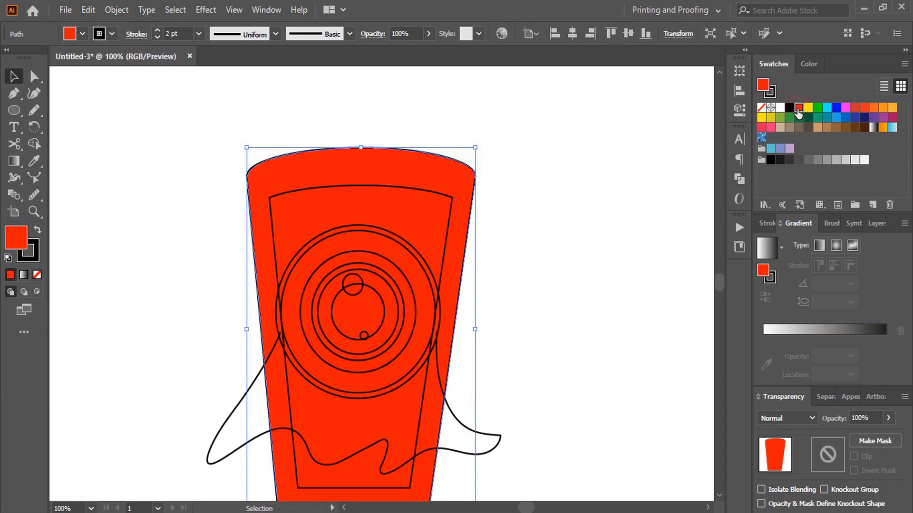
left_click(846, 119)
left_click(554, 257)
- Fill the inner tapered shape with a lighter blue
scroll(564, 200, "down", 4)
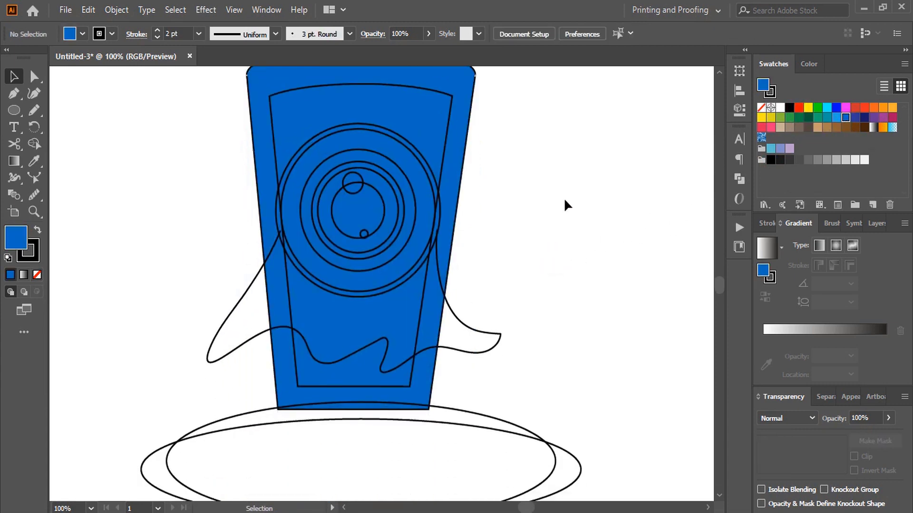
left_click(421, 91)
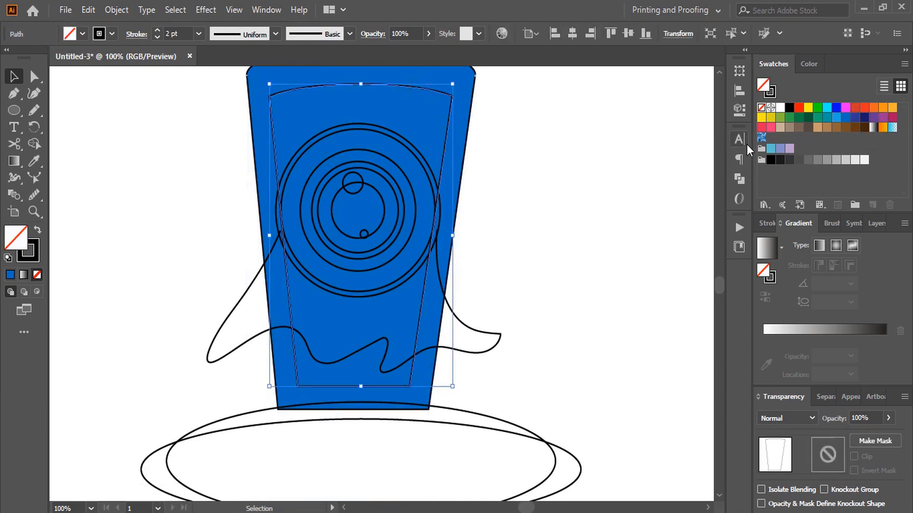
left_click(836, 117)
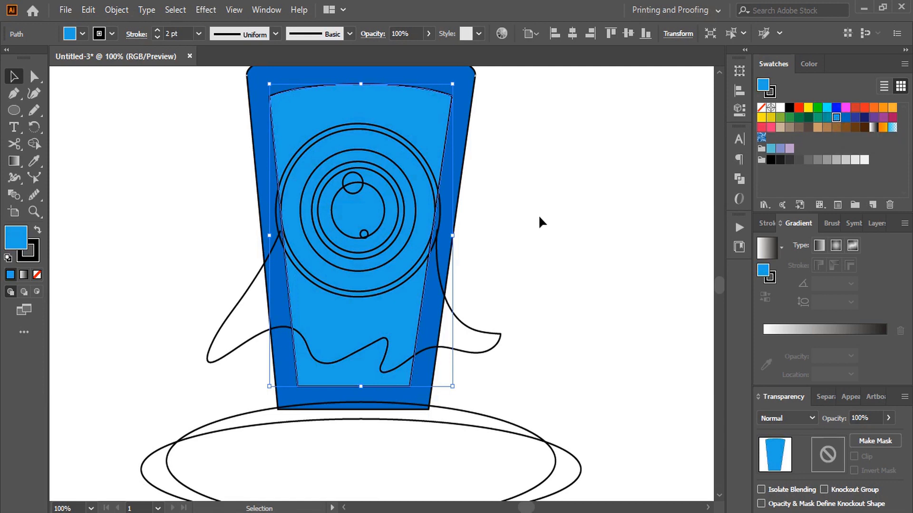
left_click(532, 204)
- Fill the pupil's upper highlight circle with light gray and remove its stroke
key("ctrl+equal")
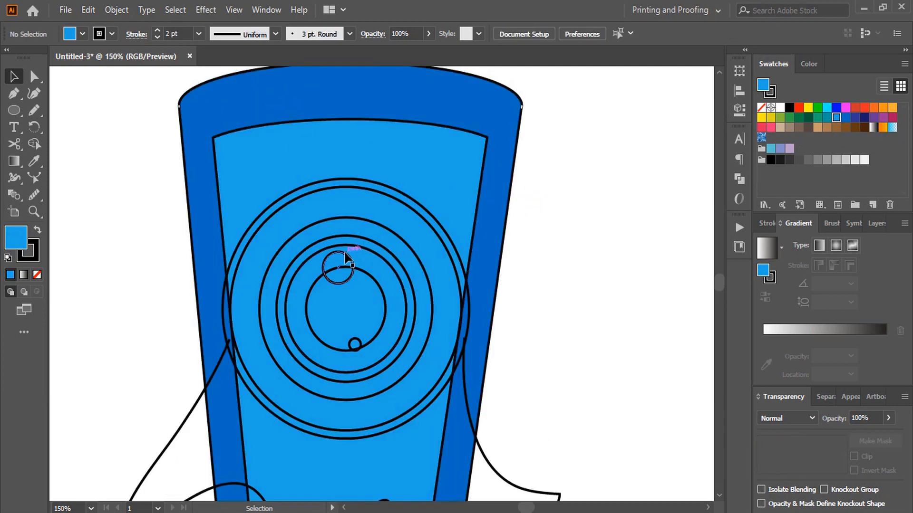
left_click(347, 257)
left_click(345, 256)
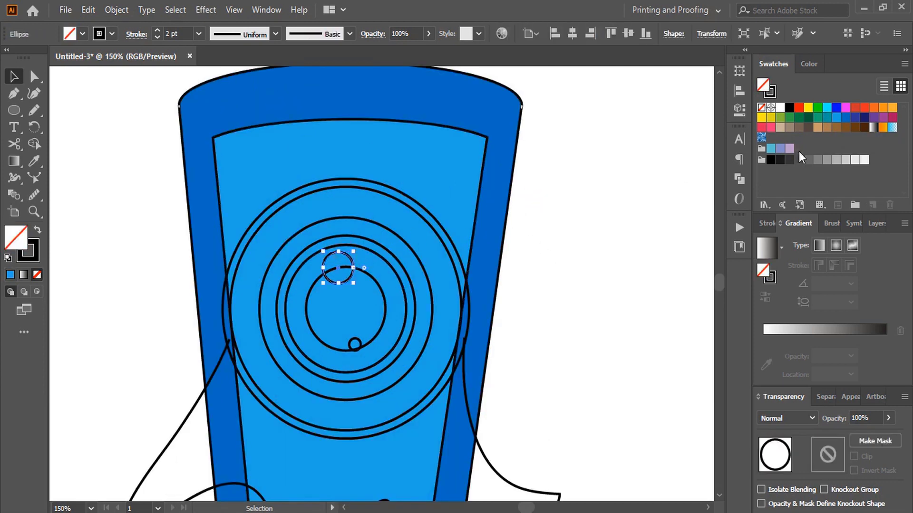
left_click(836, 160)
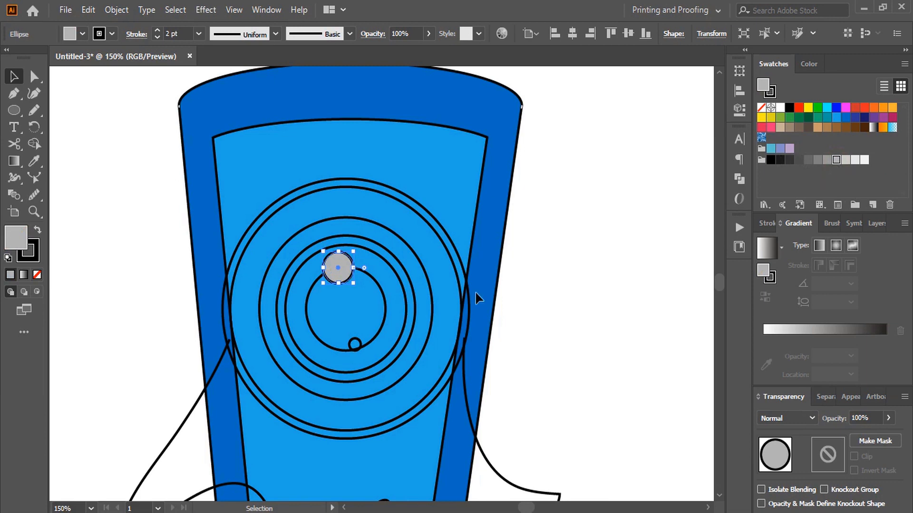
left_click(36, 251)
left_click(37, 274)
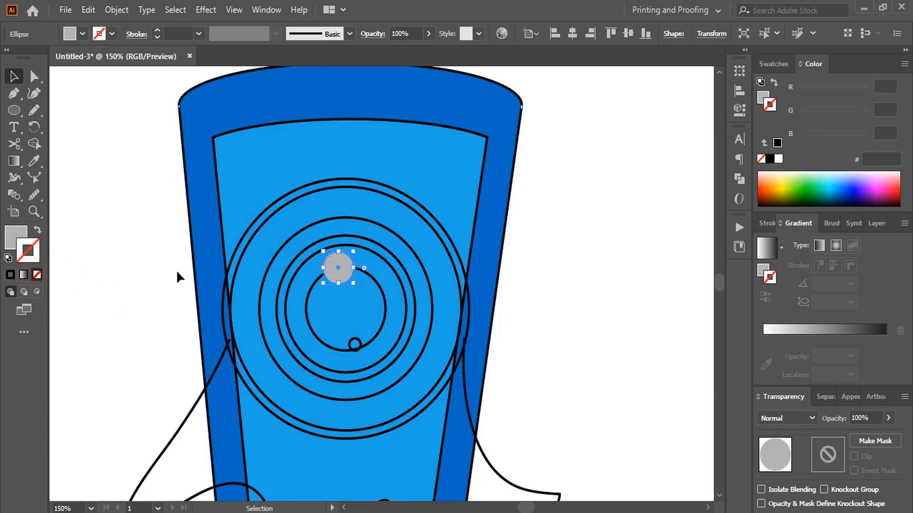
- Fill the pupil's small lower highlight circle with white and remove its stroke
left_click(530, 300)
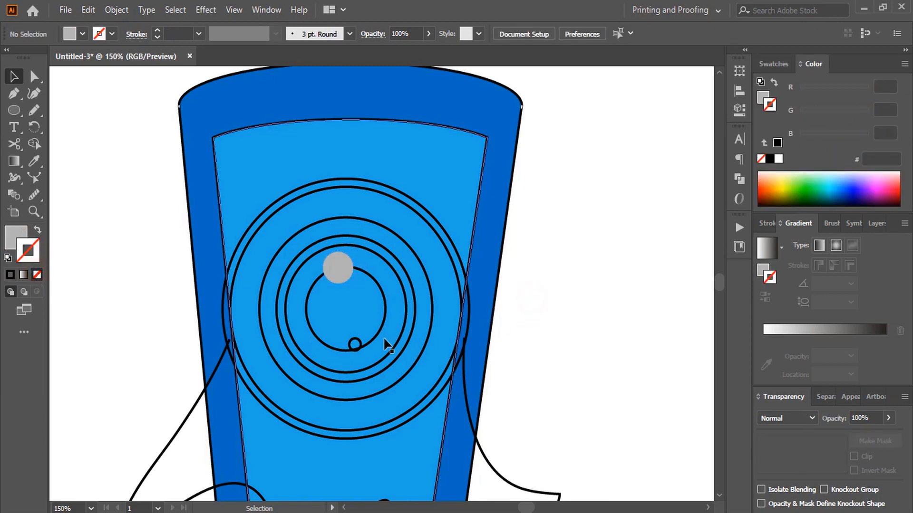
left_click(355, 343)
left_click(778, 158)
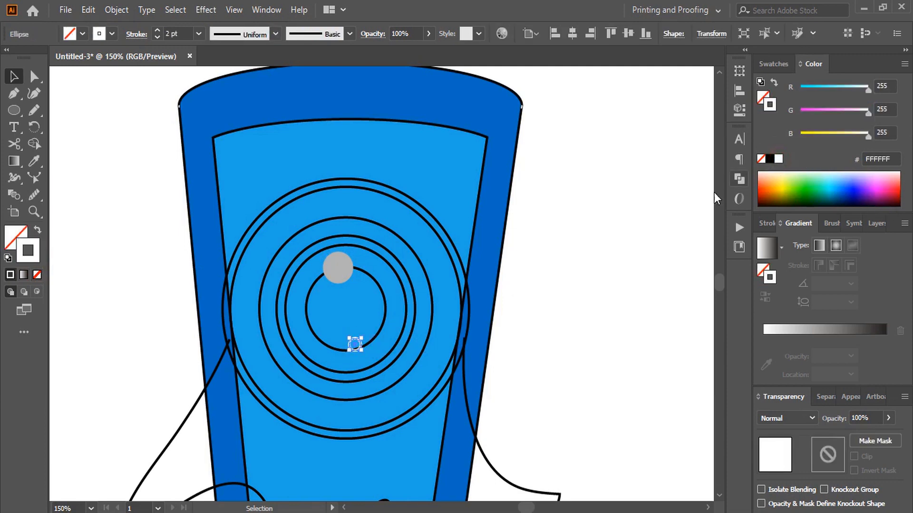
left_click(37, 275)
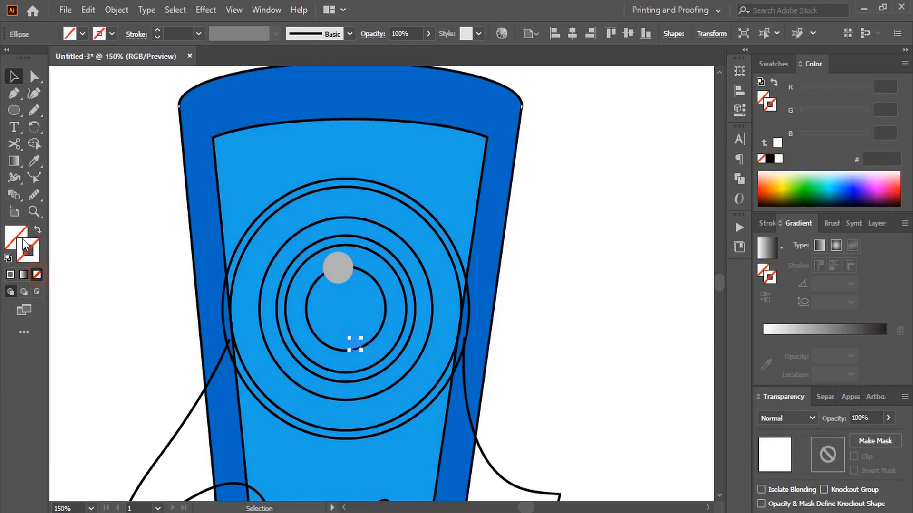
left_click(10, 274)
left_click(119, 267)
- Fill the innermost pupil circle with black and remove its stroke
scroll(120, 273, "down", 2)
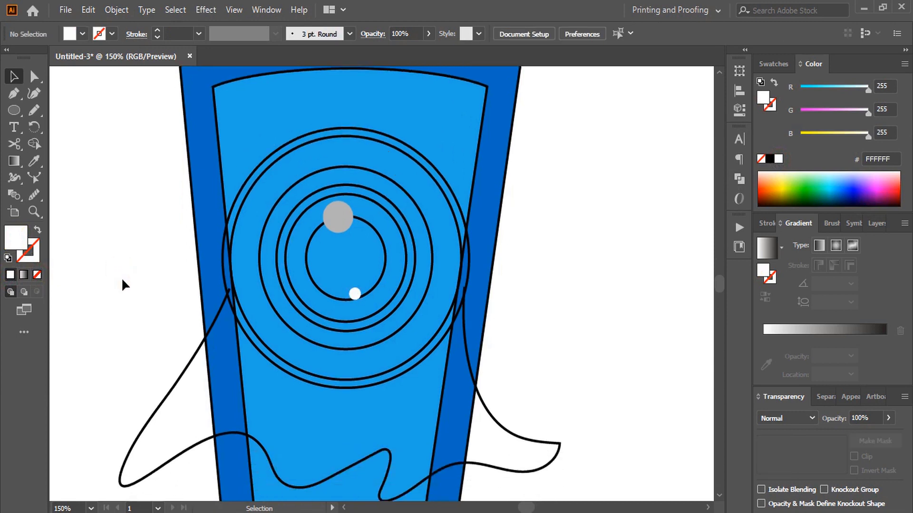
left_click(312, 283)
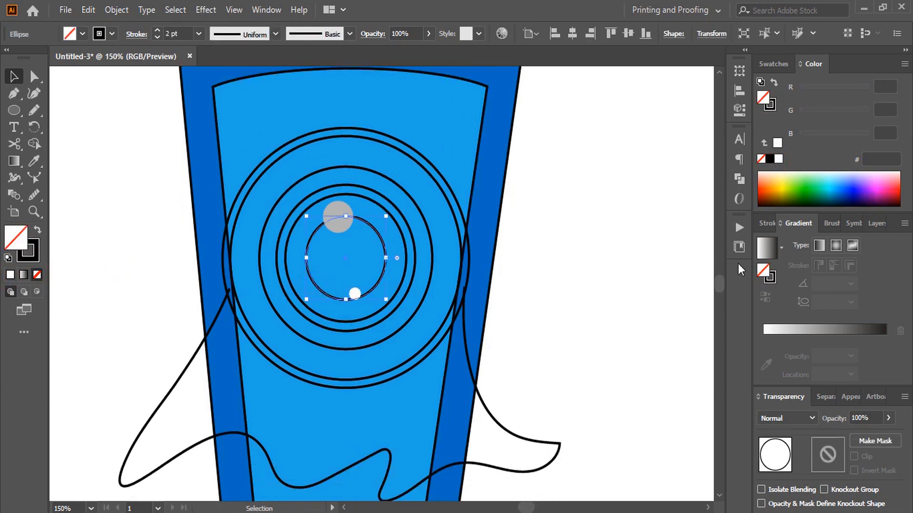
left_click(768, 158)
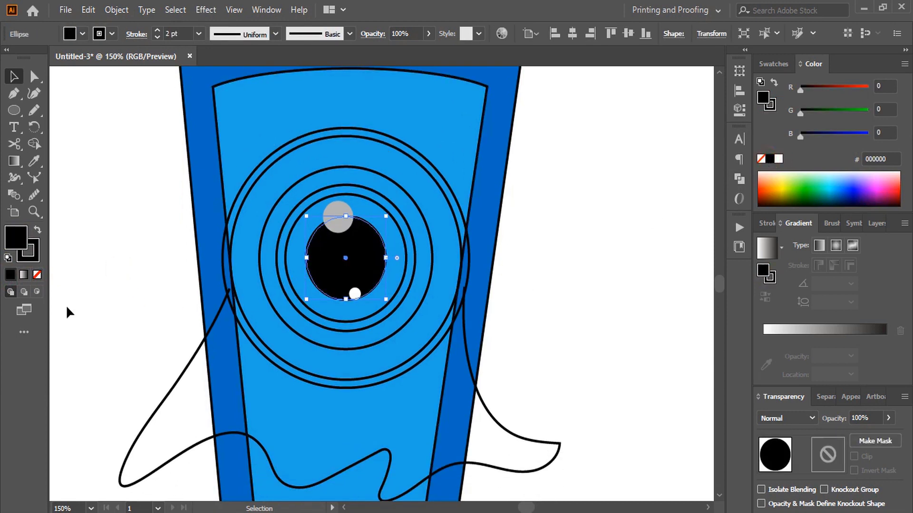
left_click(37, 275)
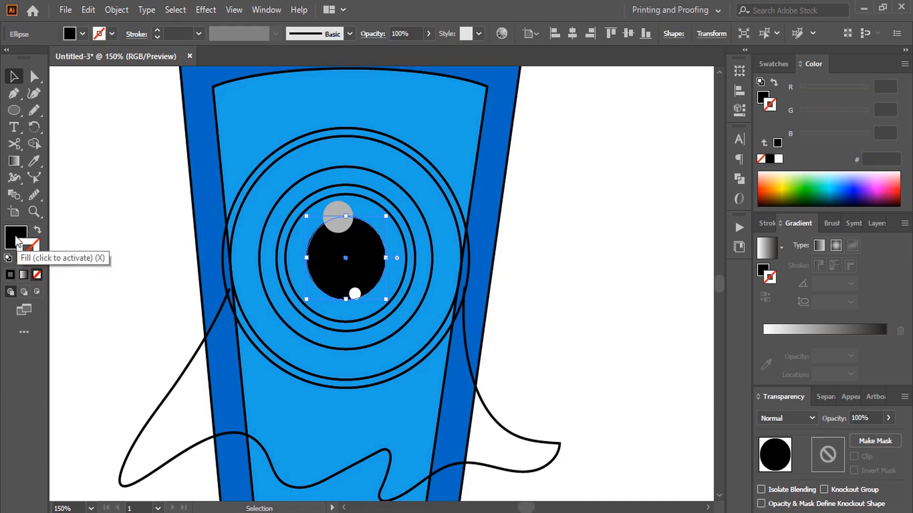
left_click(103, 268)
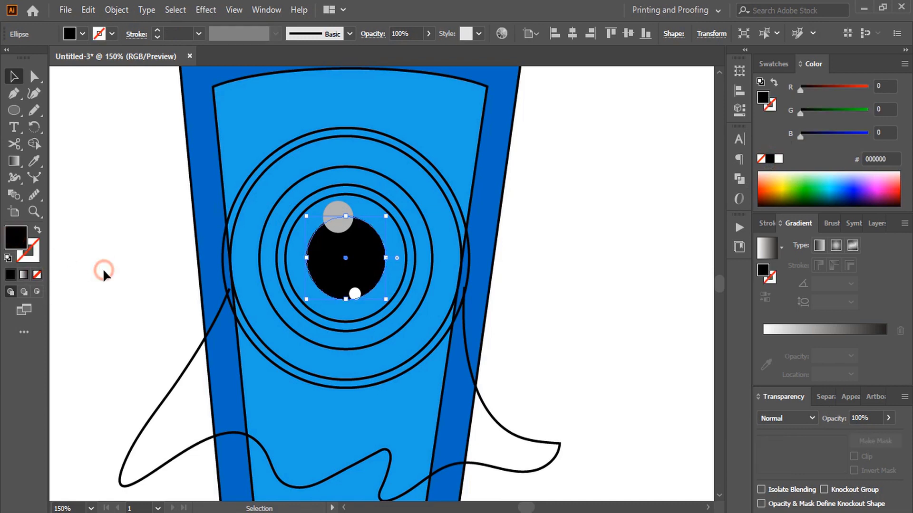
- Fill the circle just around the black pupil with dark gray 333333
left_click(288, 276)
left_click(773, 63)
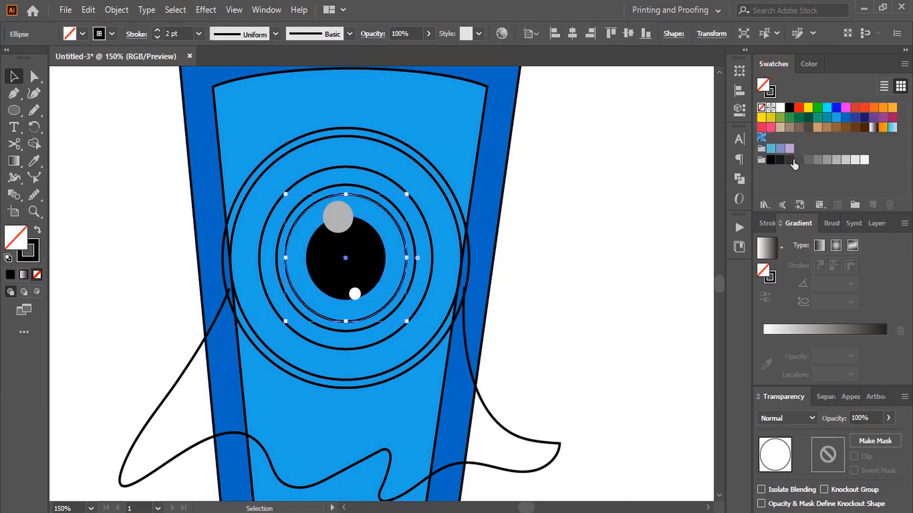
left_click(799, 160)
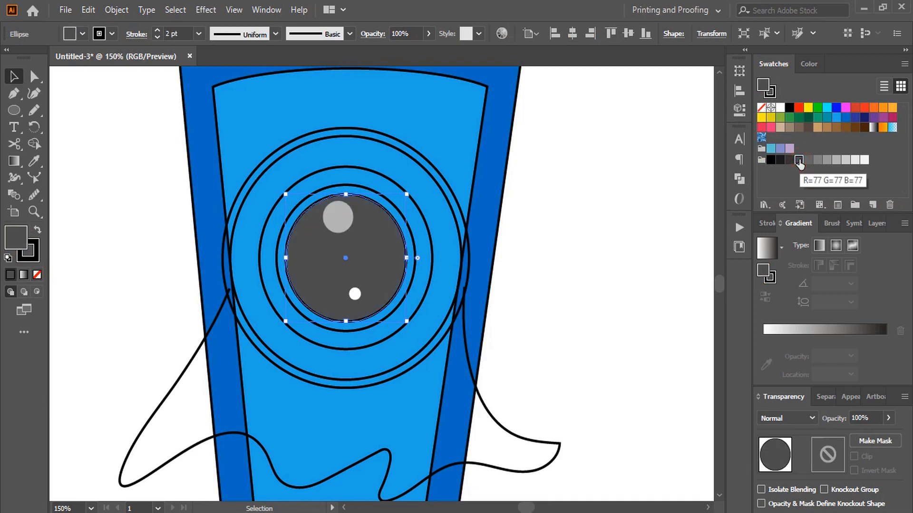
left_click(789, 160)
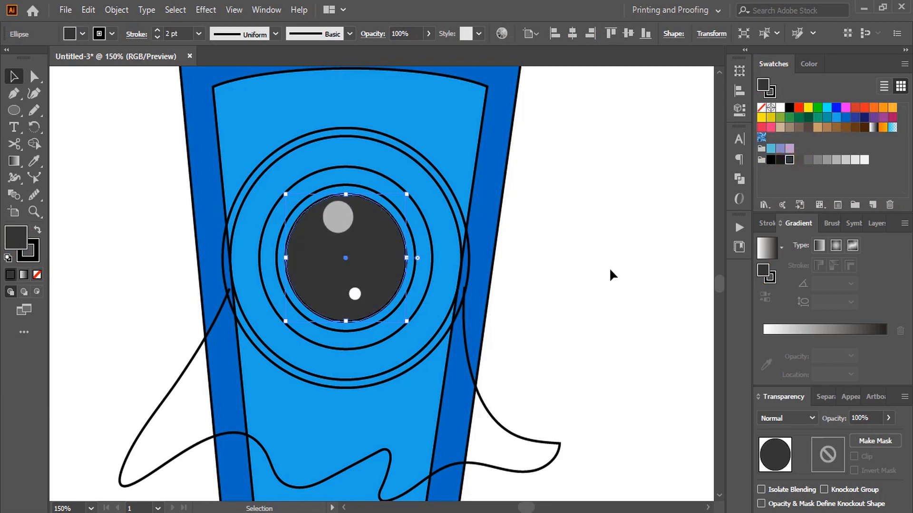
left_click(521, 267)
- Bring the black pupil circle to the front of the stacking order
left_click(370, 261)
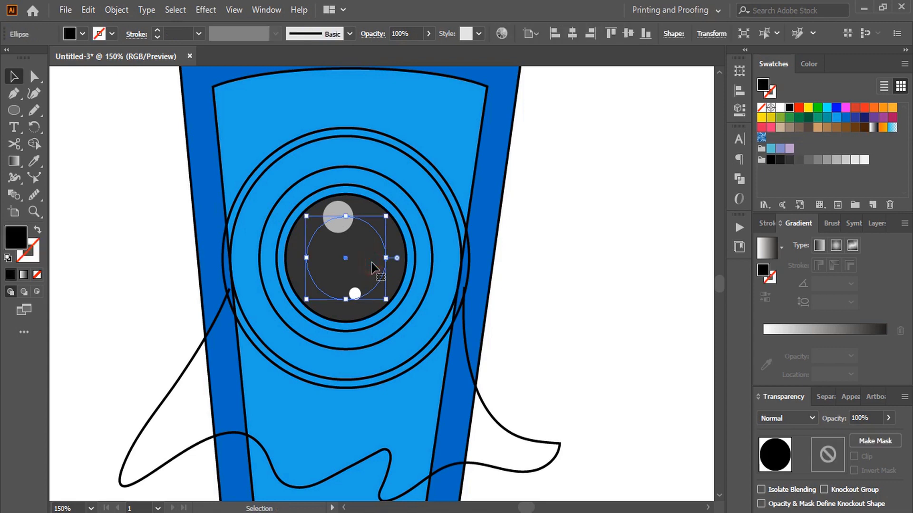
right_click(372, 261)
mouse_move(478, 436)
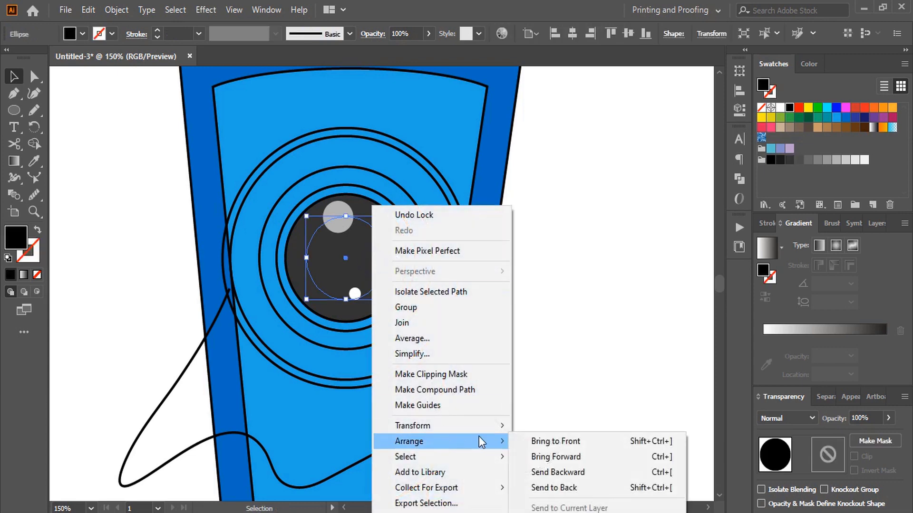
left_click(541, 439)
left_click(549, 297)
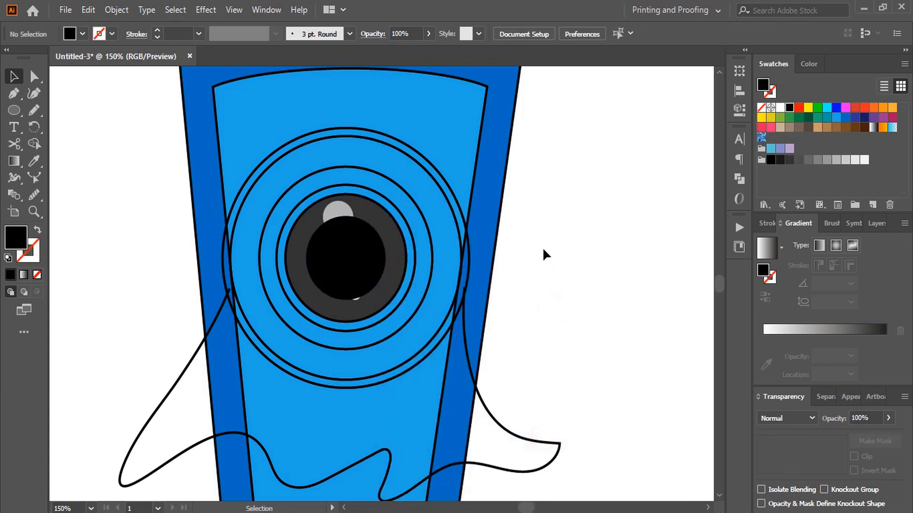
- Bring the gray upper highlight and the white lower highlight to the front, above the black pupil
right_click(346, 214)
mouse_move(431, 439)
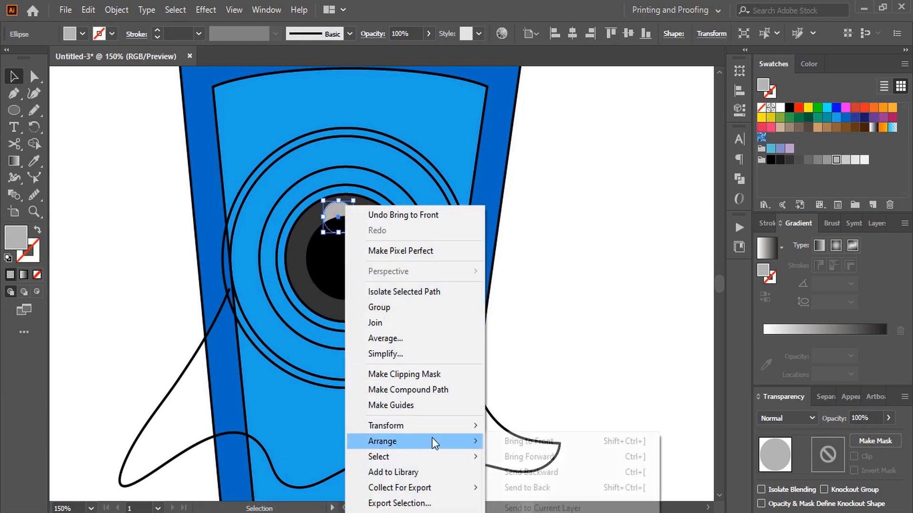
left_click(529, 442)
left_click(555, 328)
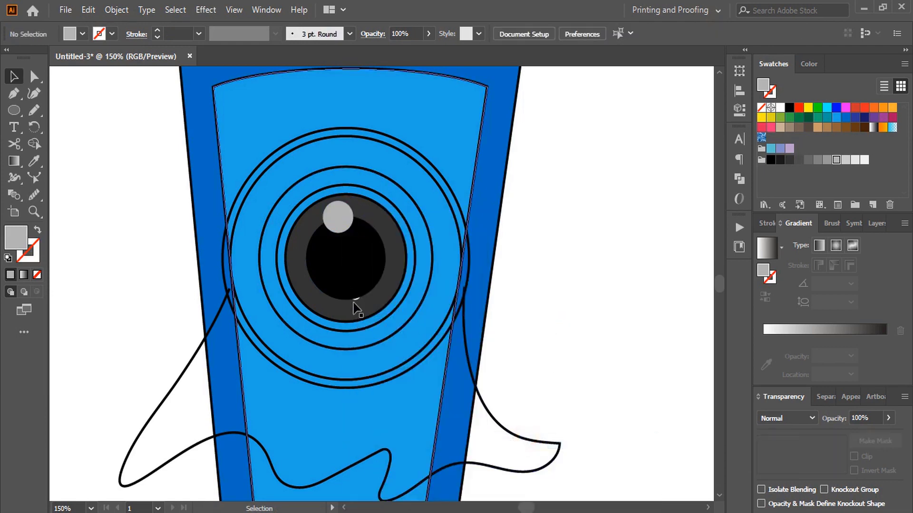
left_click(356, 298)
right_click(357, 302)
mouse_move(440, 441)
left_click(516, 441)
left_click(555, 338)
- Fill the circle around the dark gray iris with gray R=77 G=77 B=77 and remove its stroke
key("ctrl+plus")
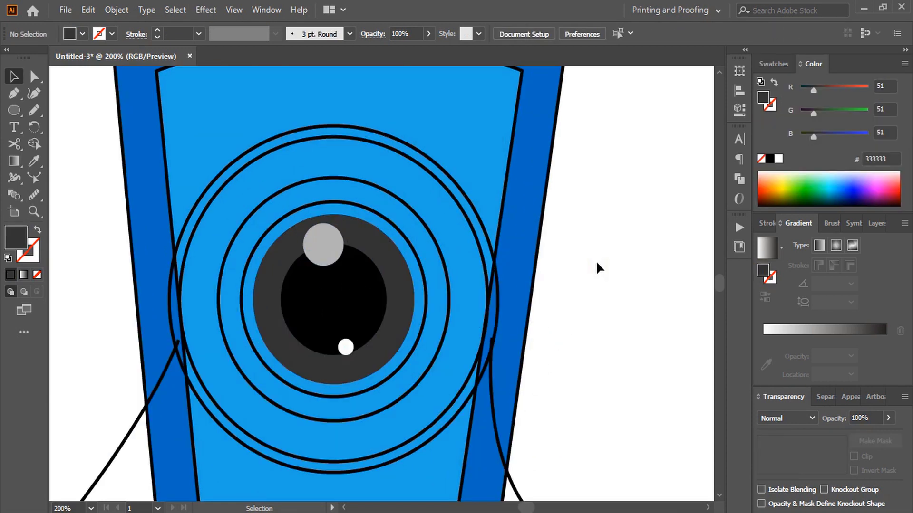
left_click(394, 227)
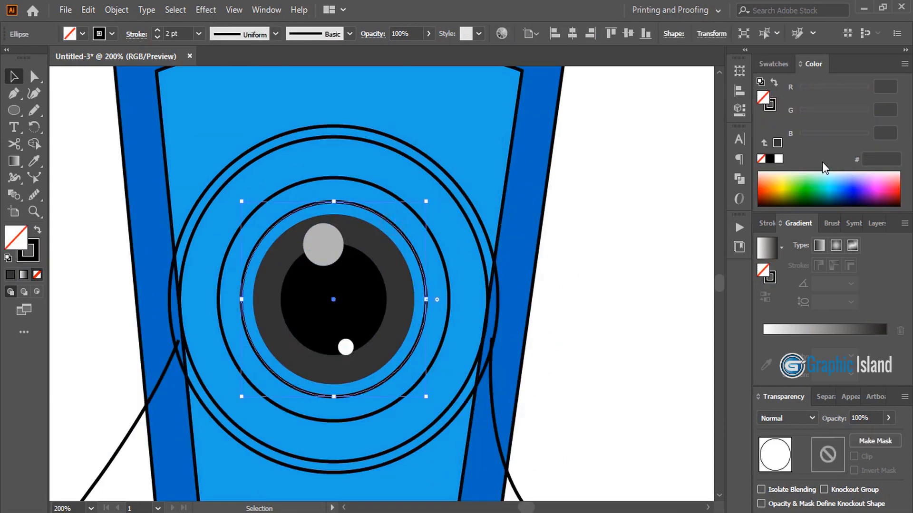
left_click(766, 65)
left_click(798, 160)
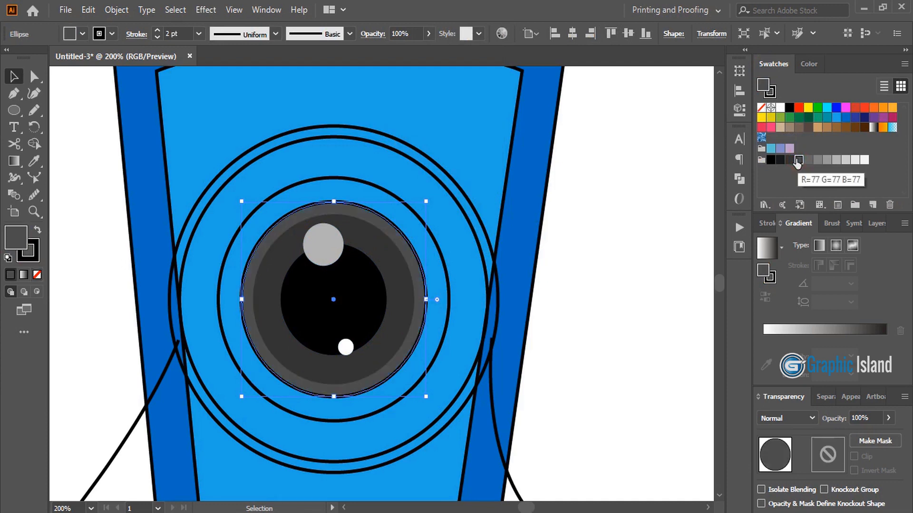
left_click(621, 212)
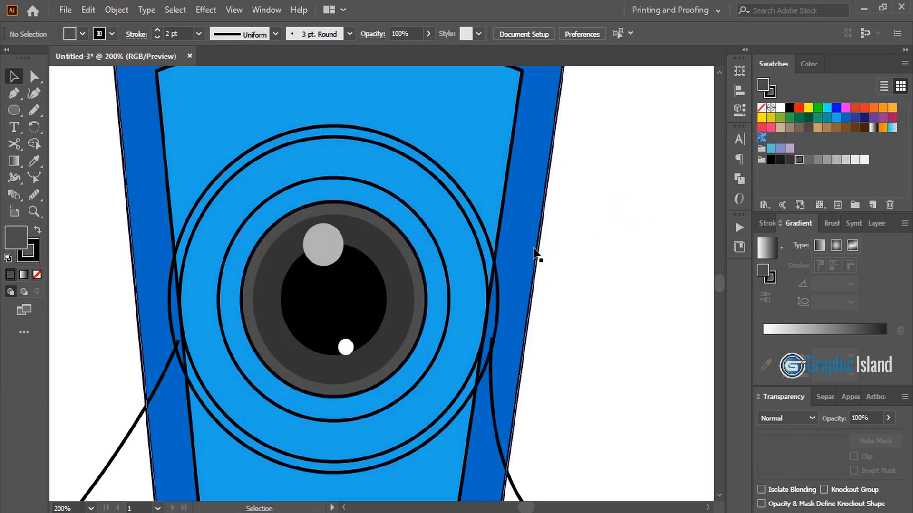
left_click(32, 250)
left_click(37, 275)
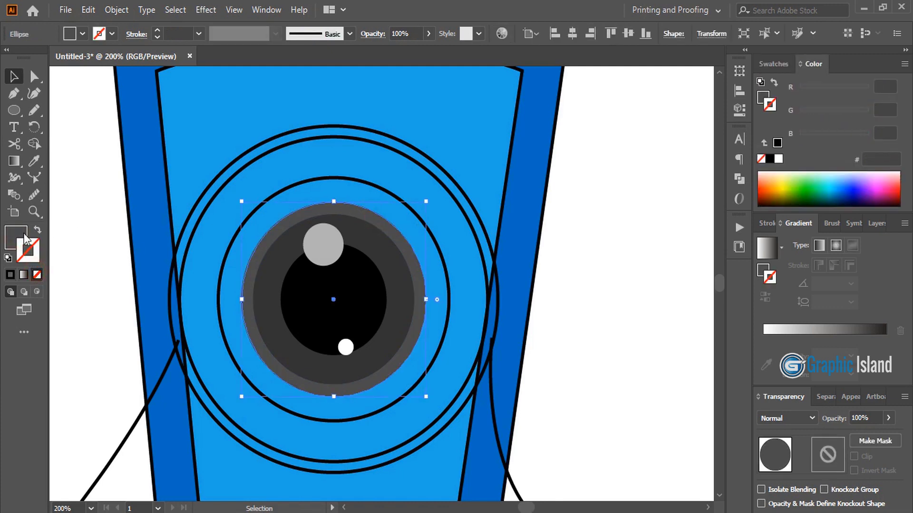
left_click(20, 237)
left_click(70, 223)
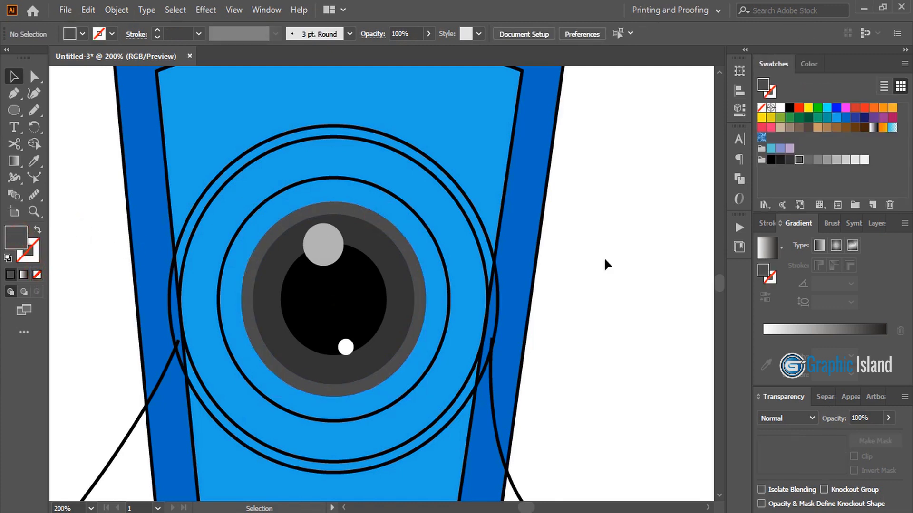
- Fill the next larger eye circle with light gray CCCCCC and remove its stroke
left_click(410, 213)
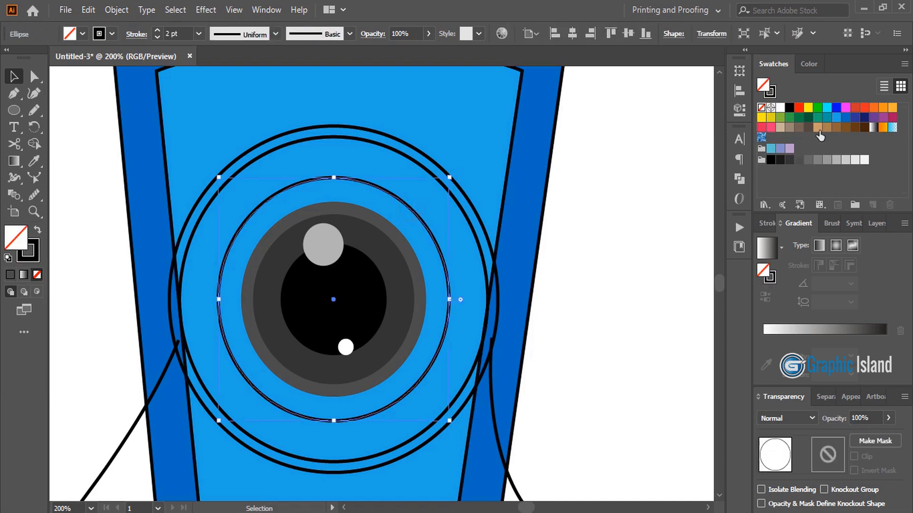
left_click(844, 161)
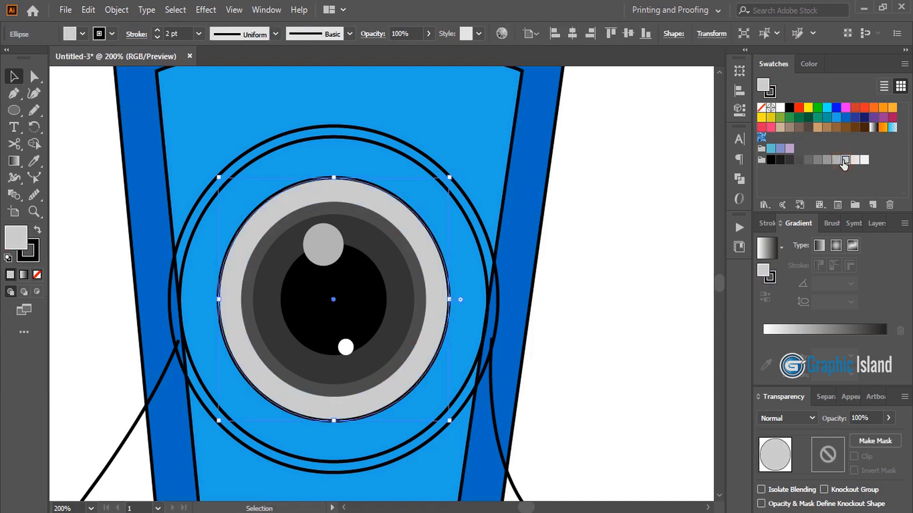
left_click(602, 247)
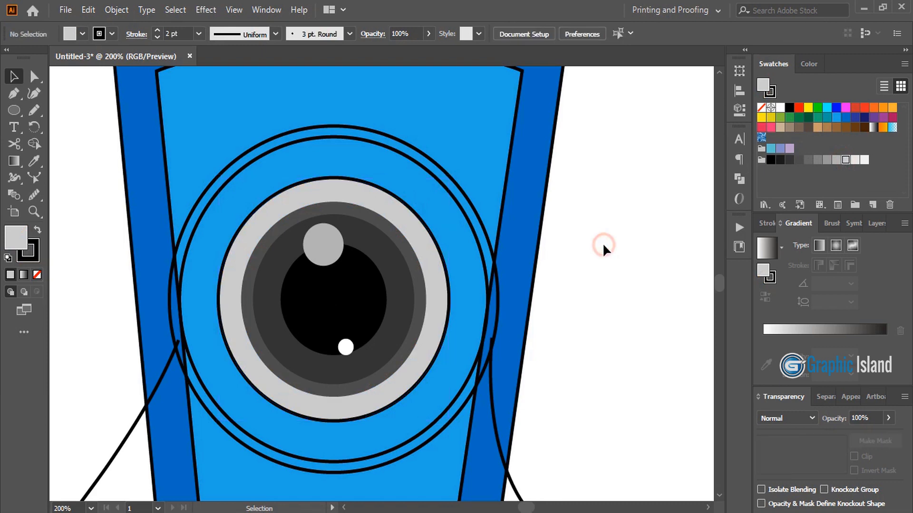
left_click(388, 197)
left_click(34, 251)
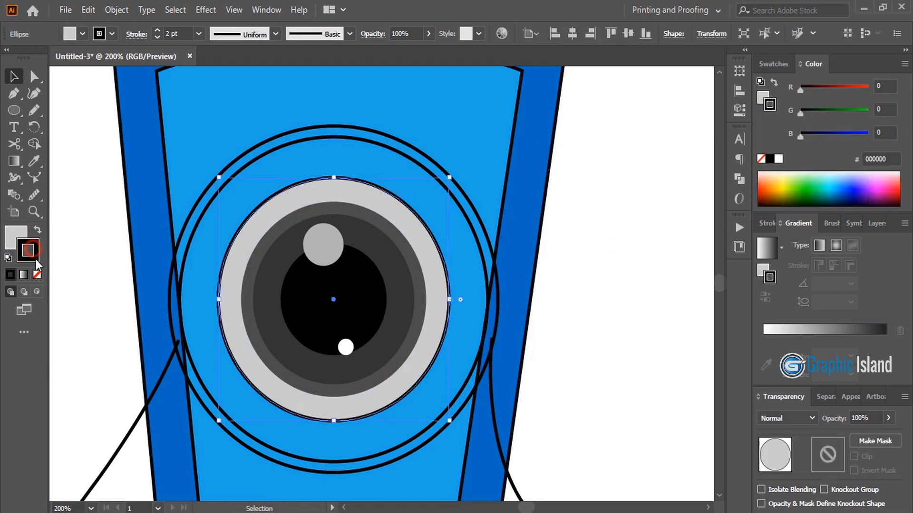
left_click(36, 274)
left_click(20, 236)
left_click(81, 219)
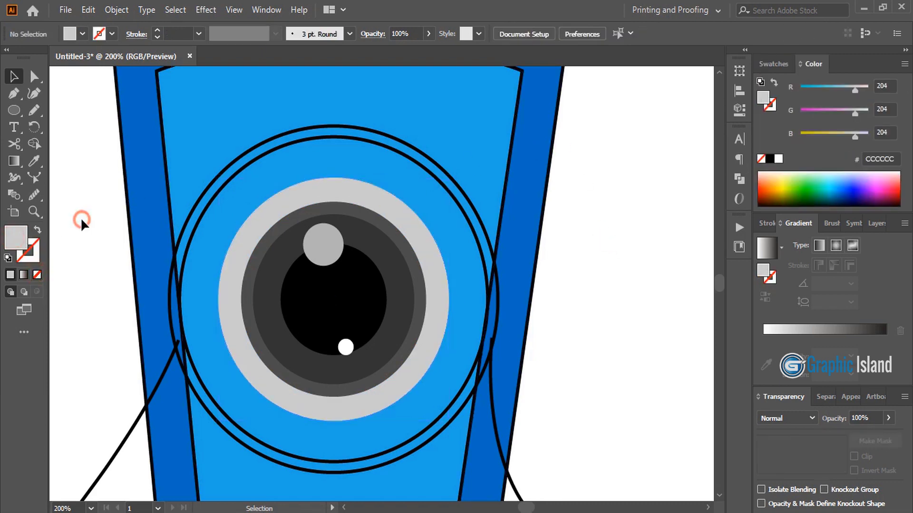
- Fill the large eye circle just inside the outermost one with a very light gray
left_click(241, 176)
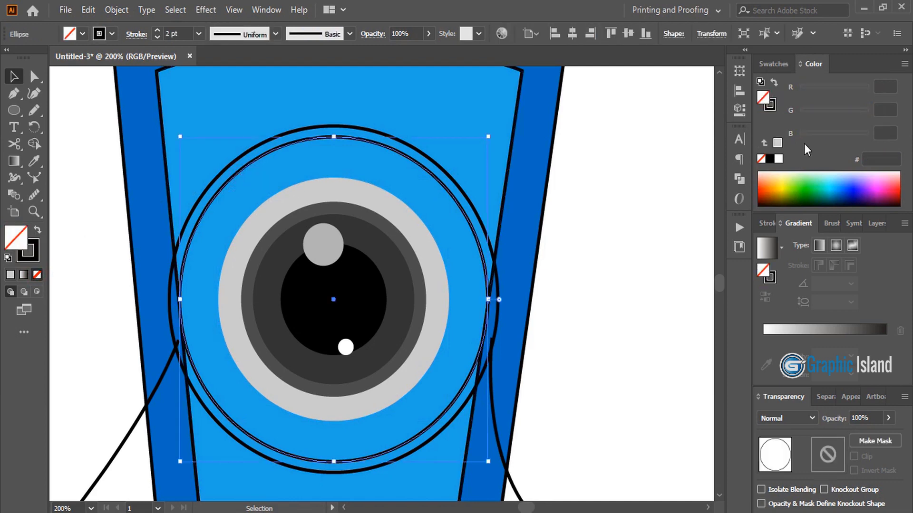
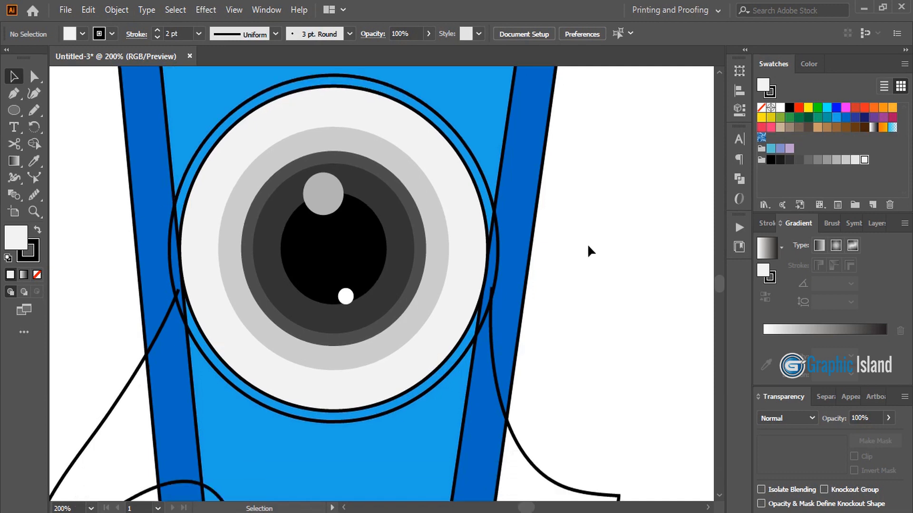
- Use the Shape Builder on the outermost eye circle and inner hat panel to make the area above the eye a separate light blue shape
scroll(588, 246, "up", 7)
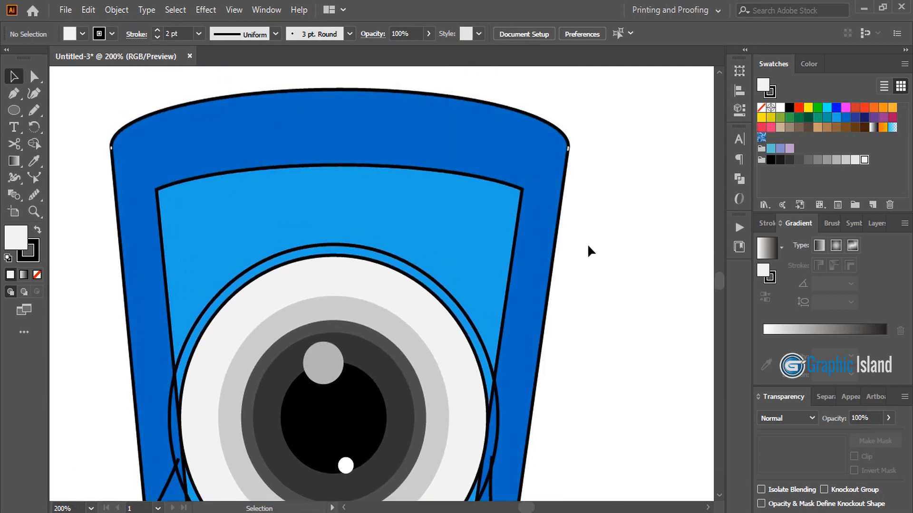
scroll(587, 244, "down", 1)
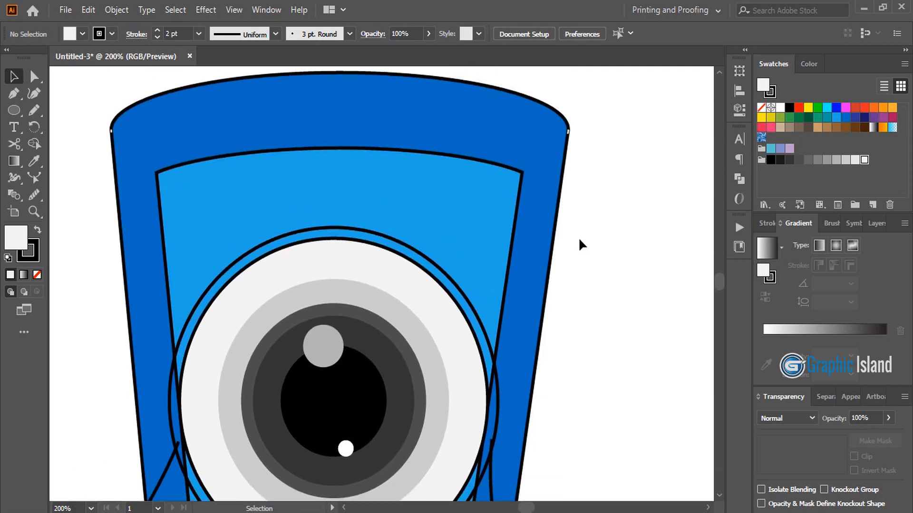
left_click(317, 231)
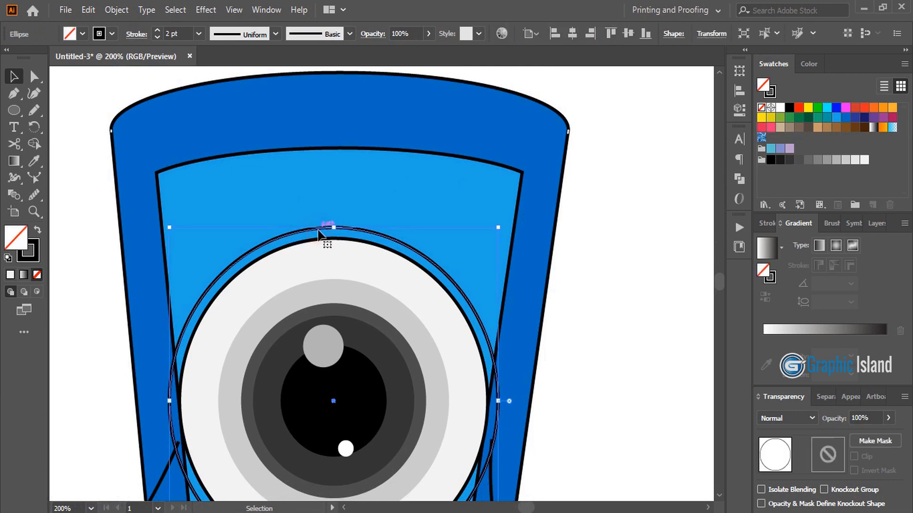
left_click(338, 178, "shift")
scroll(450, 209, "down", 9)
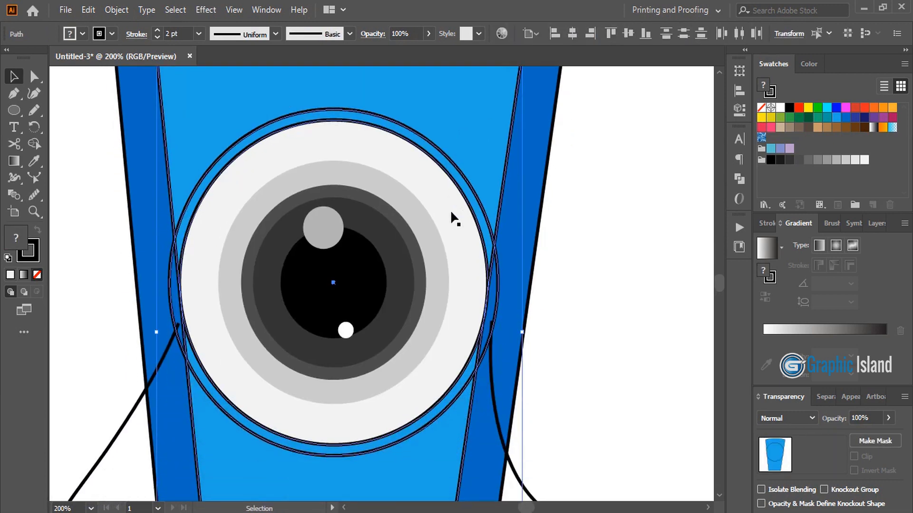
scroll(450, 210, "up", 5)
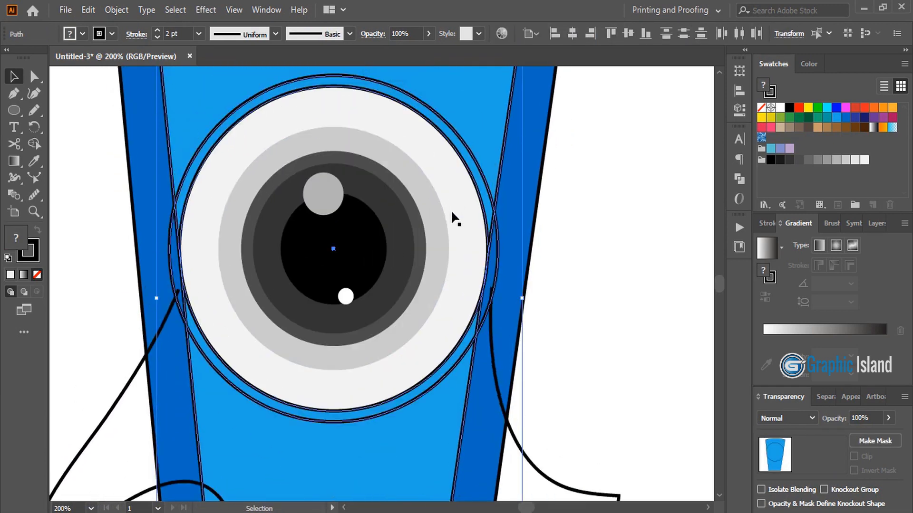
left_click(32, 143)
scroll(637, 318, "up", 2)
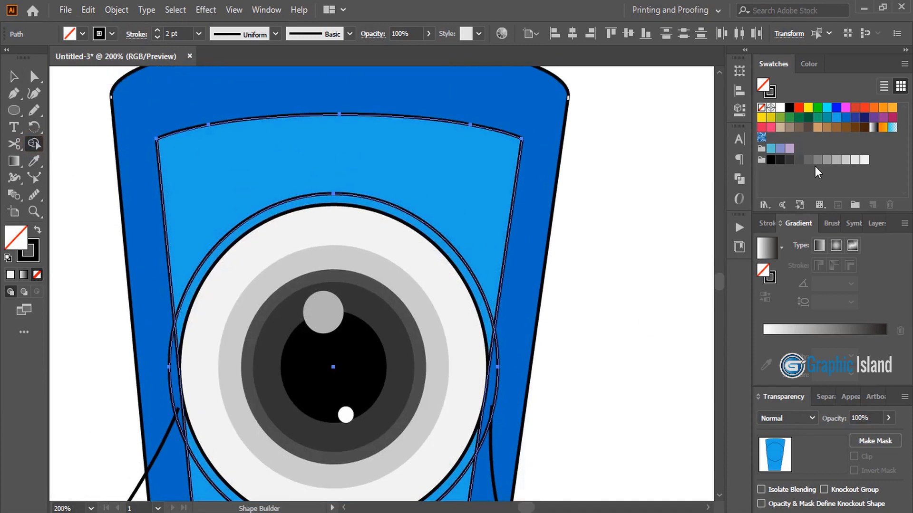
left_click(836, 118)
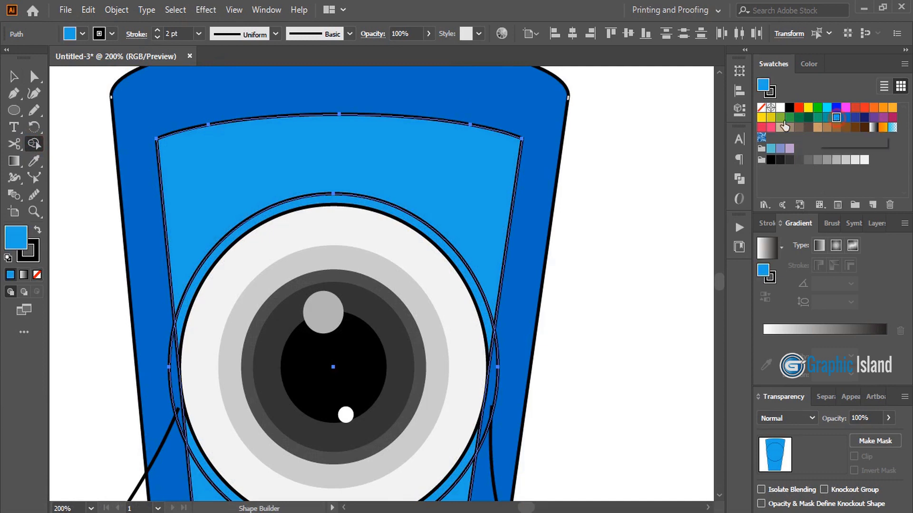
left_click(417, 176)
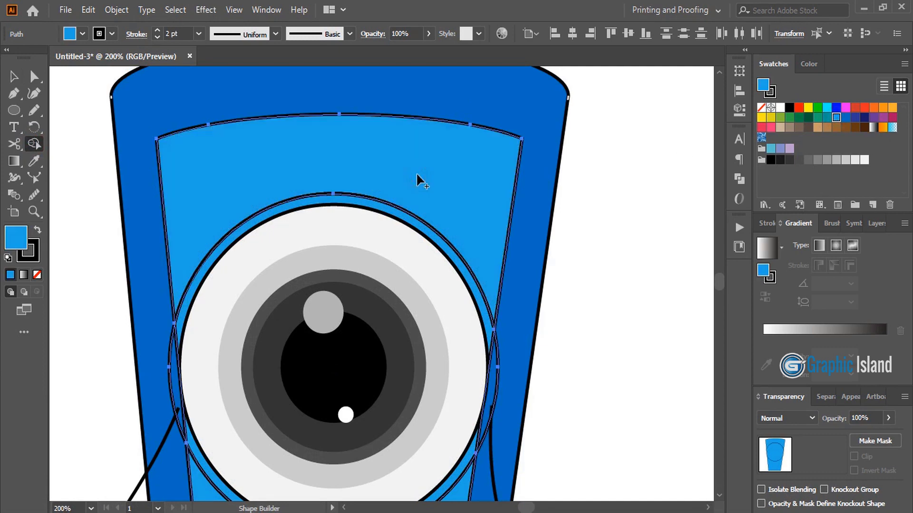
- Remove the stroke from the light blue hat panel shape above the eye
left_click(14, 76)
left_click(610, 214)
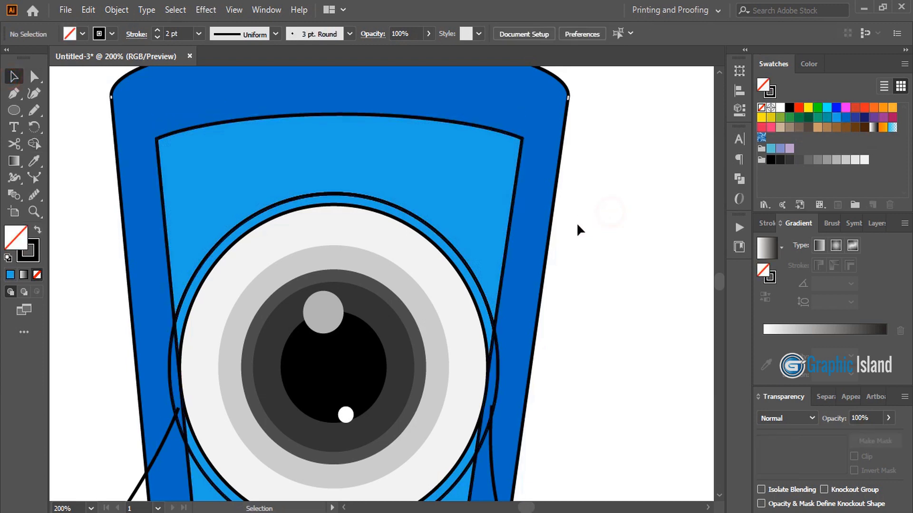
left_click(442, 185)
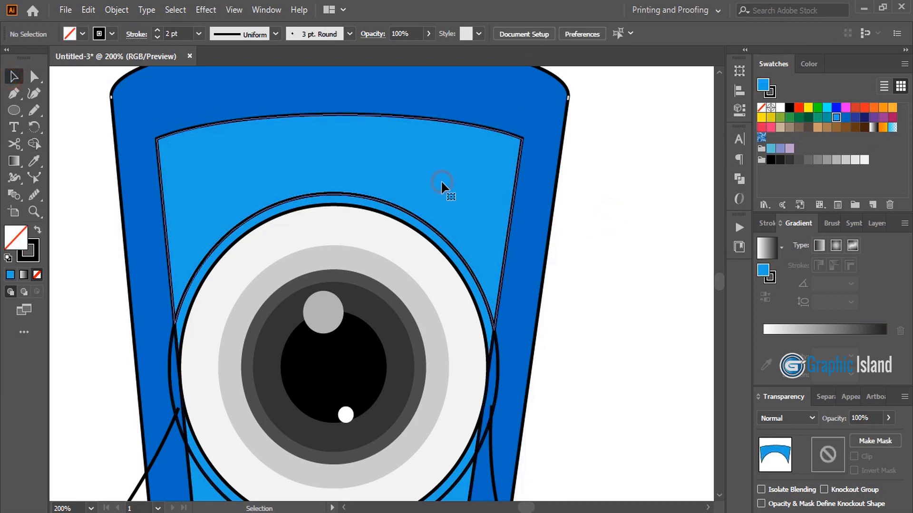
left_click(36, 257)
left_click(37, 274)
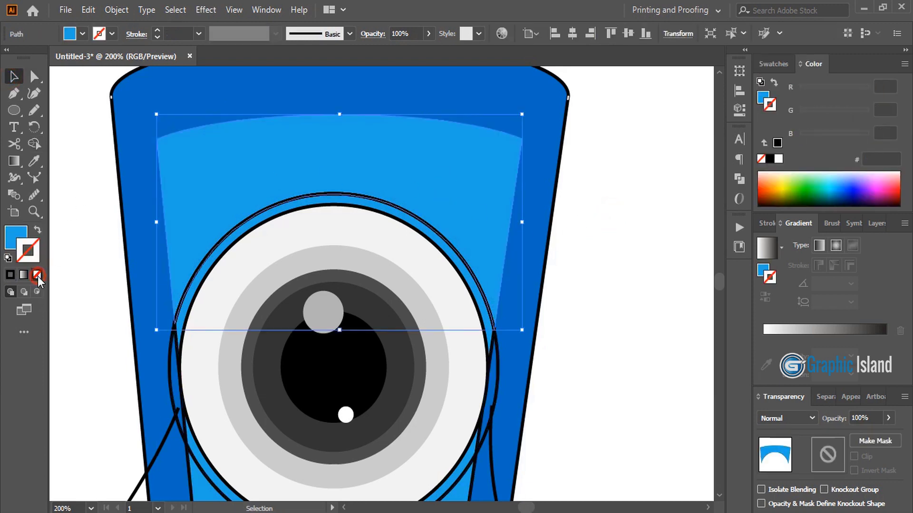
left_click(81, 281)
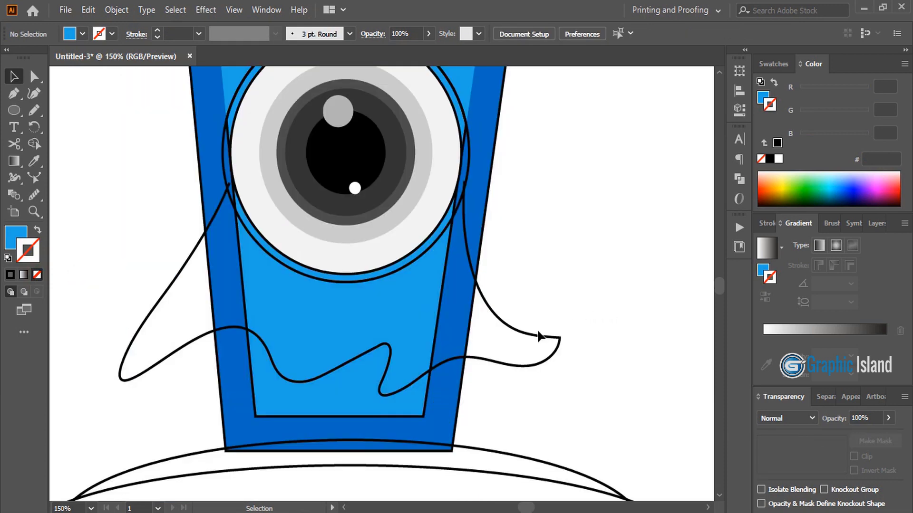
- Build the cloth area below the outermost eye circle as a separate shape with the Shape Builder, filled with blue 0071BC
left_click(539, 336)
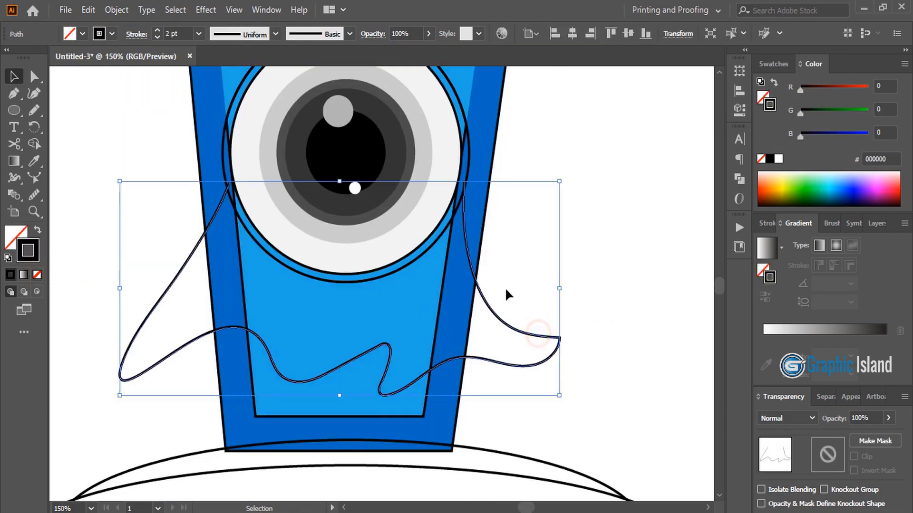
left_click(425, 251, "shift")
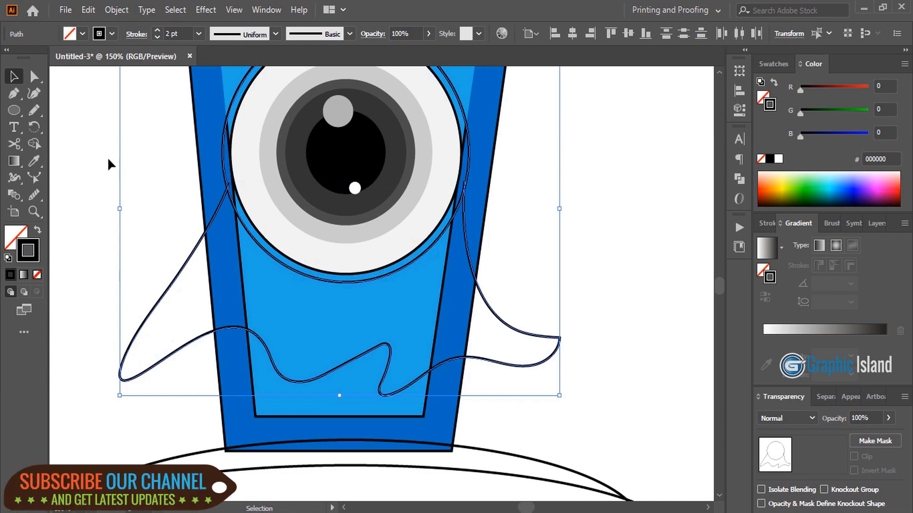
left_click(34, 143)
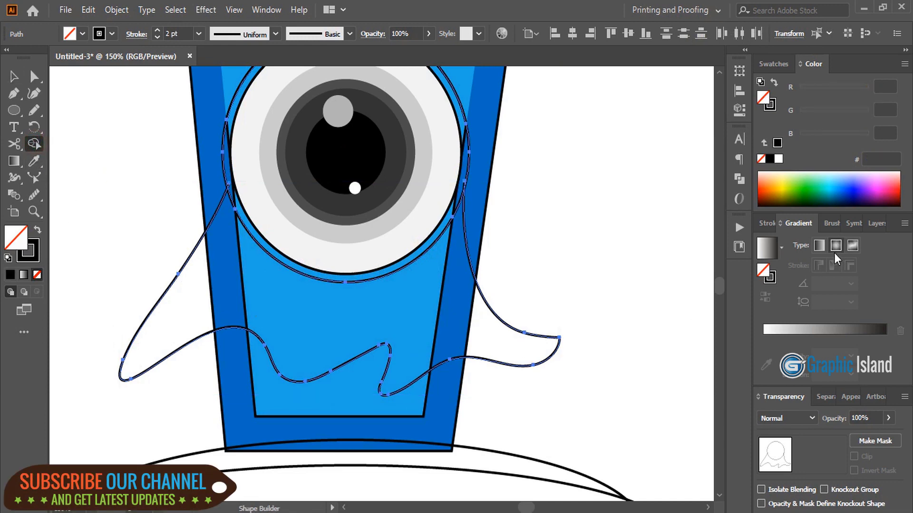
left_click(776, 65)
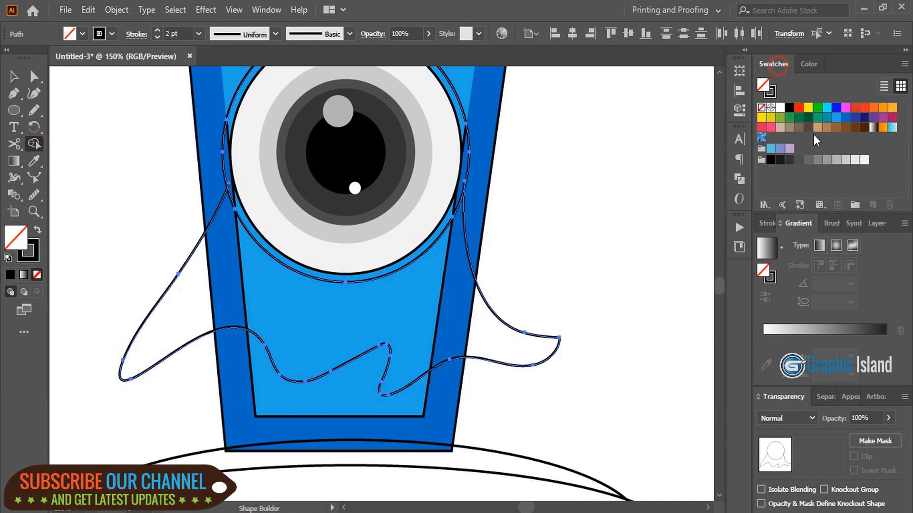
left_click(383, 314)
left_click(349, 313)
left_click(843, 118)
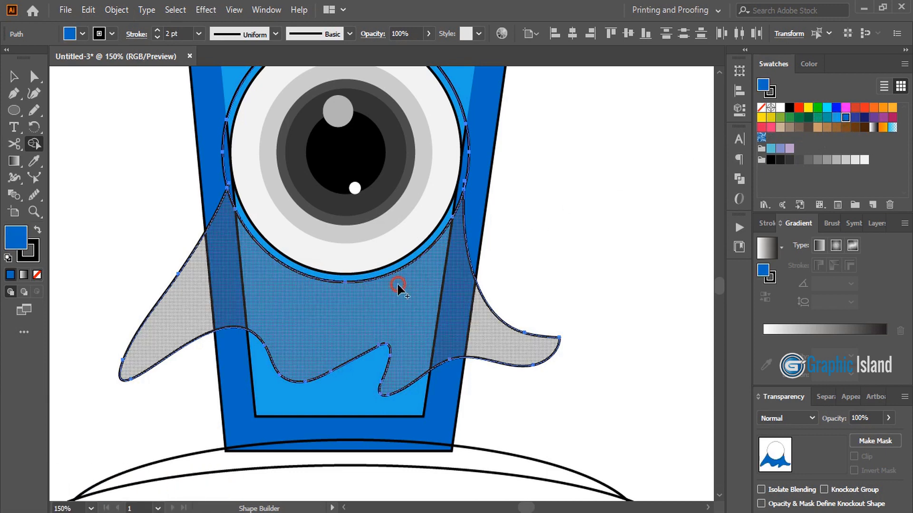
left_click(345, 297)
left_click(14, 76)
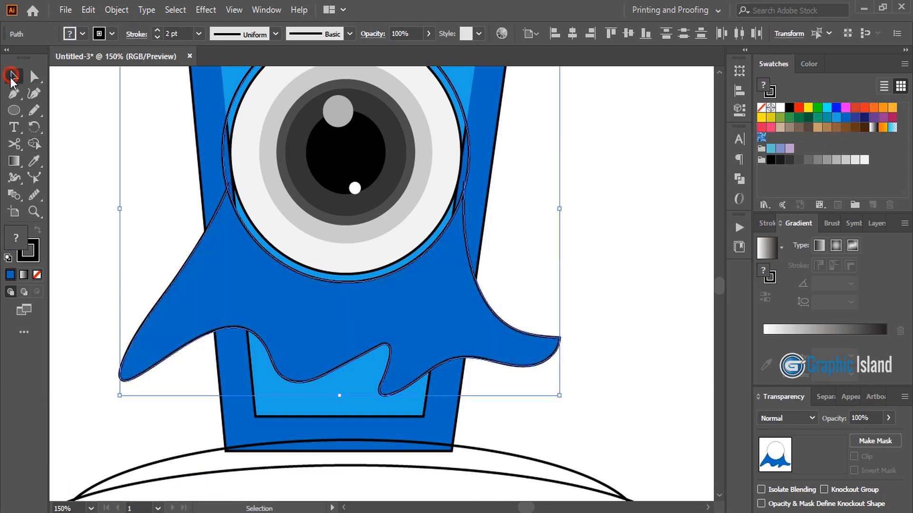
left_click(619, 202)
- Delete the leftover outer circle segments, lower inner hat panel pieces and stray cloth tips around the eye
scroll(605, 214, "up", 3)
scroll(605, 217, "up", 1)
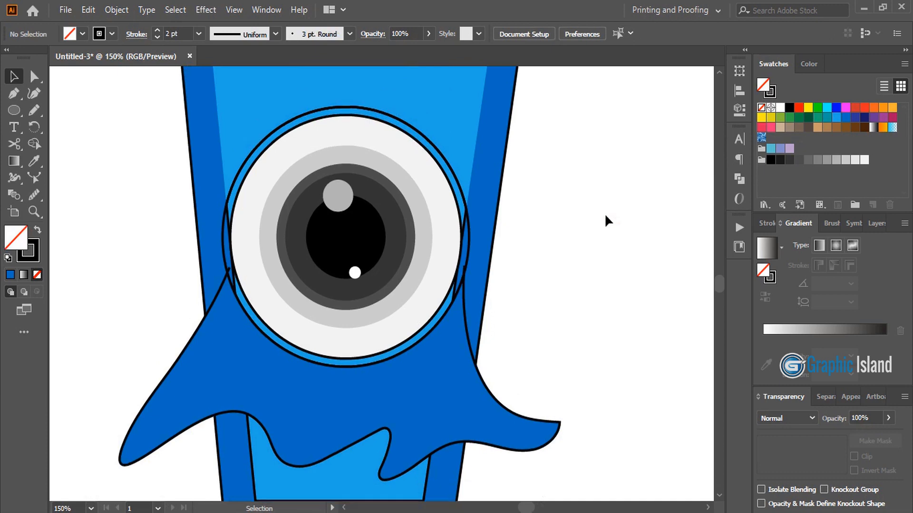
scroll(605, 216, "up", 1)
key("ctrl+plus")
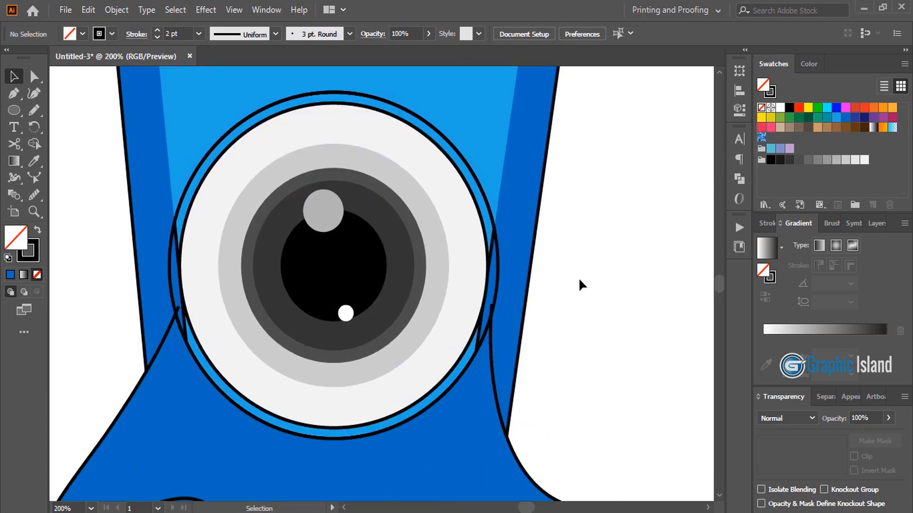
left_click(497, 272)
key("ctrl+shift+a")
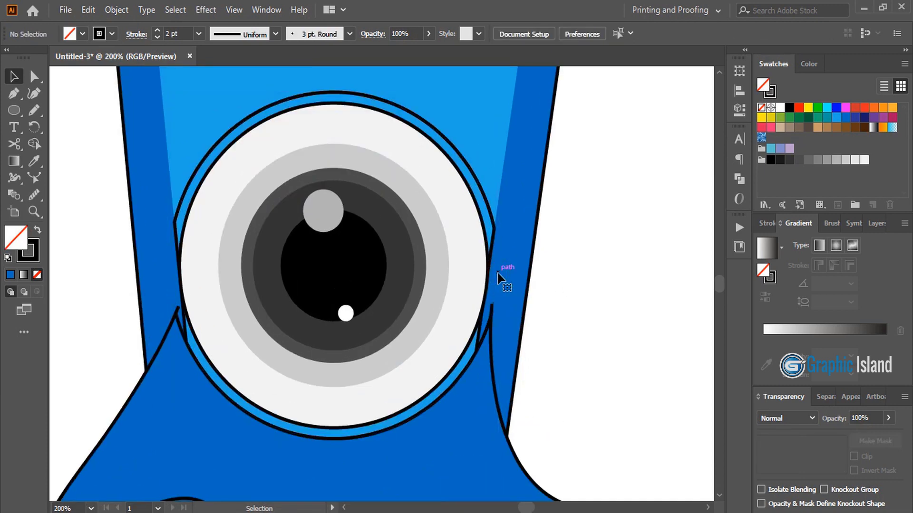
left_click(492, 243)
left_click_drag(492, 244, 554, 257)
key("ctrl+z")
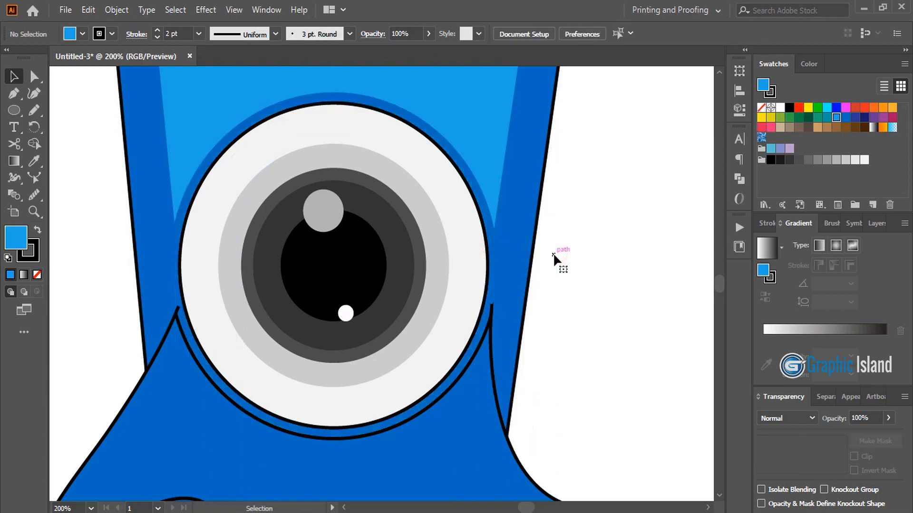
left_click(500, 311)
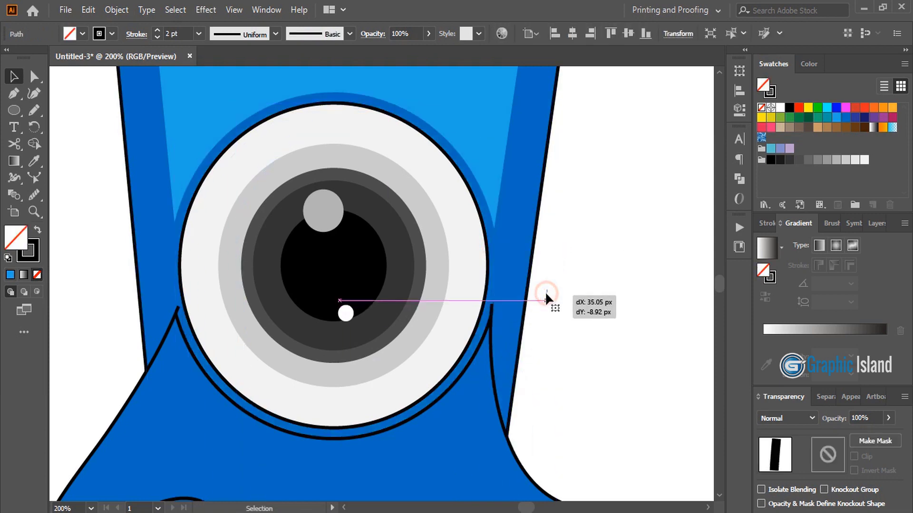
key("ctrl+shift+a")
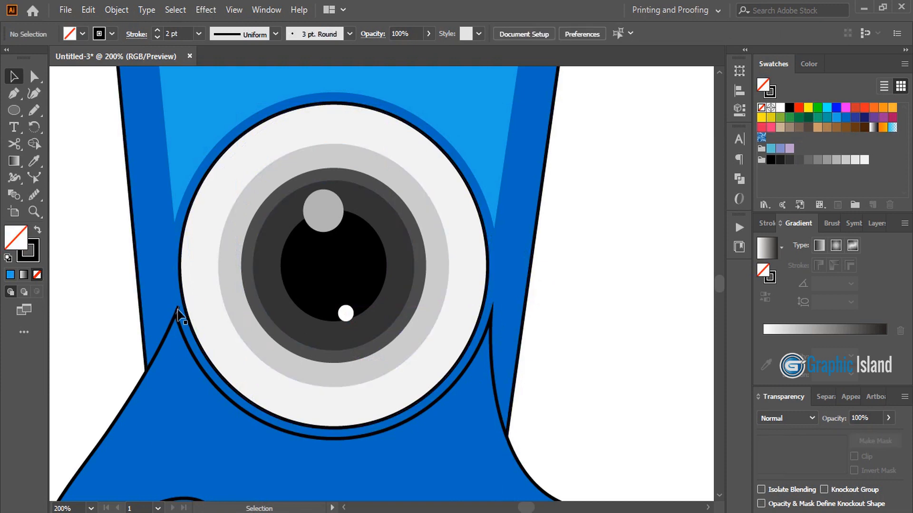
left_click(179, 316)
key("ctrl+shift+a")
scroll(584, 309, "down", 1)
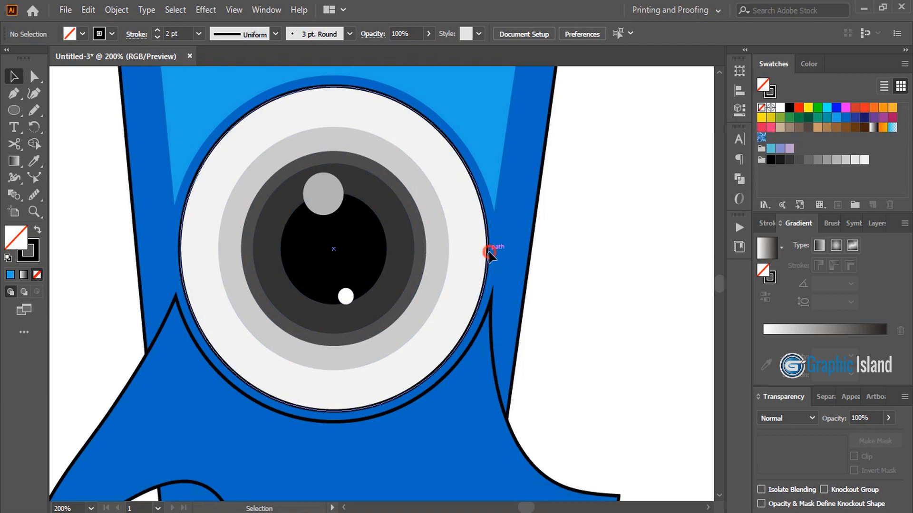
- Remove the stroke from the large very light gray eye circle
left_click(489, 252)
left_click(29, 253)
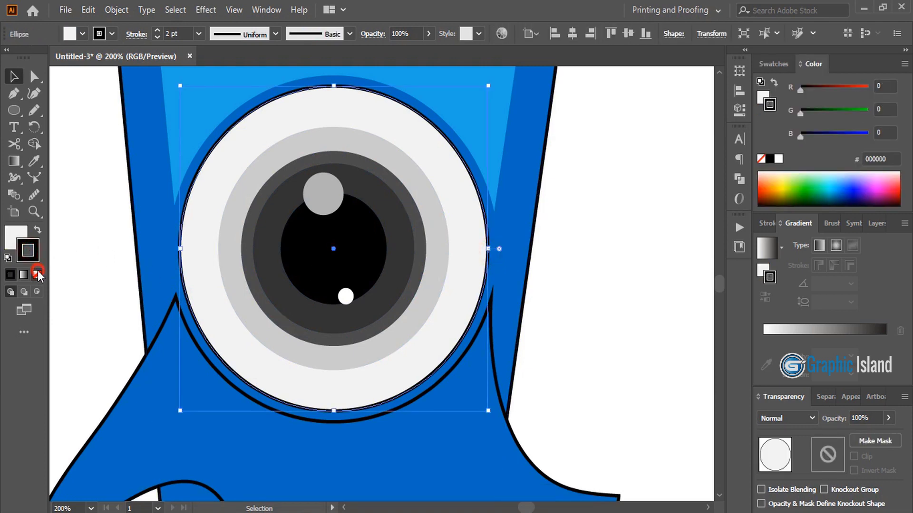
left_click(37, 275)
left_click(16, 236)
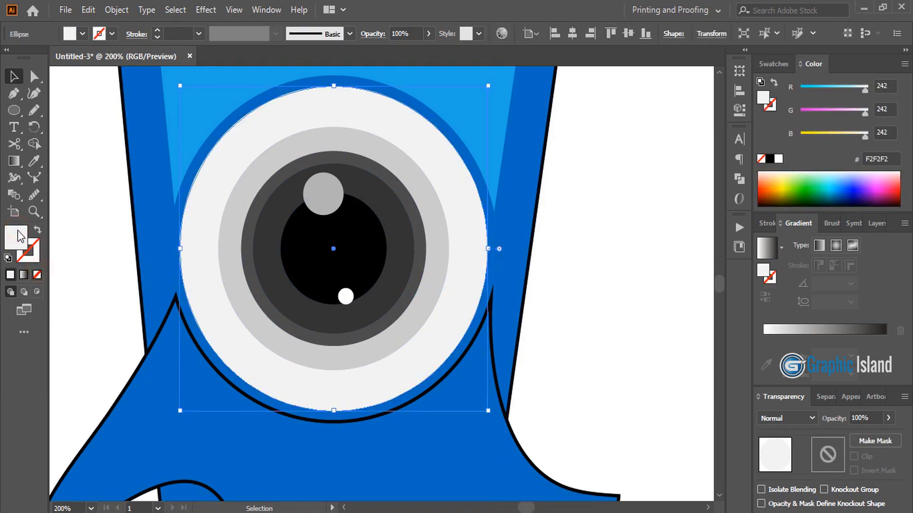
left_click(78, 227)
- Remove the strokes from the blue hat body and the blue cloth
key("ctrl+minus")
key("ctrl+minus")
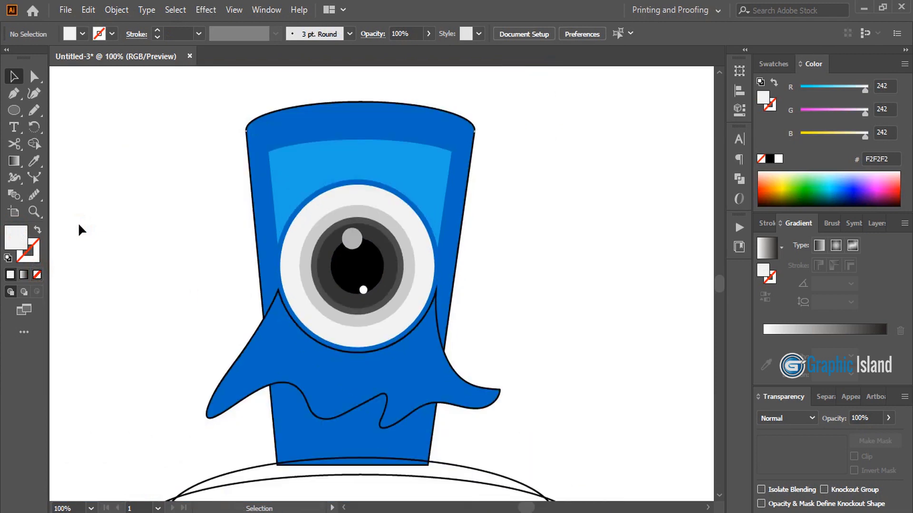
scroll(76, 214, "down", 3)
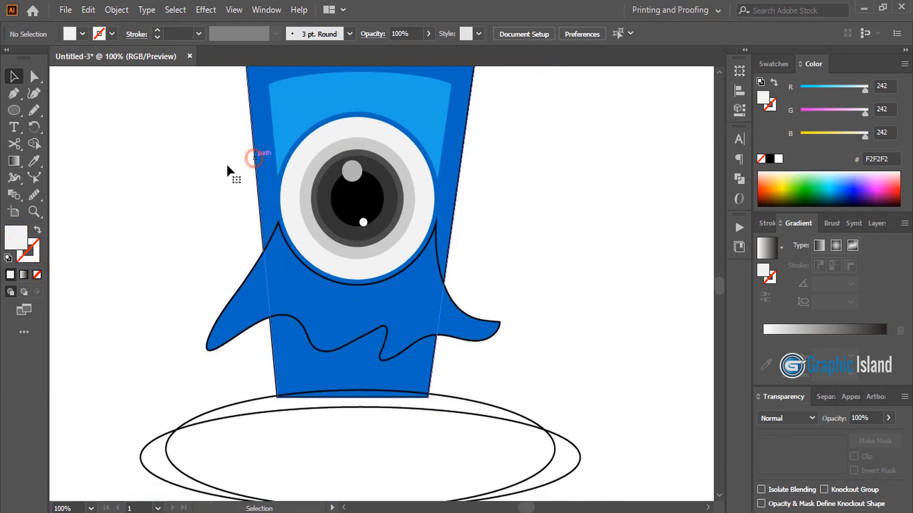
left_click(250, 159)
left_click(32, 257)
left_click(38, 275)
left_click(131, 247)
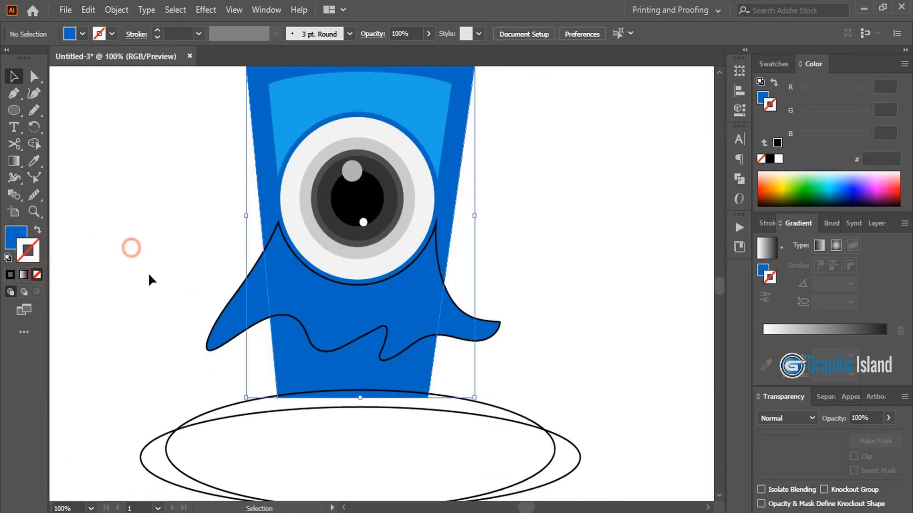
left_click(251, 327)
left_click(37, 275)
left_click(119, 270)
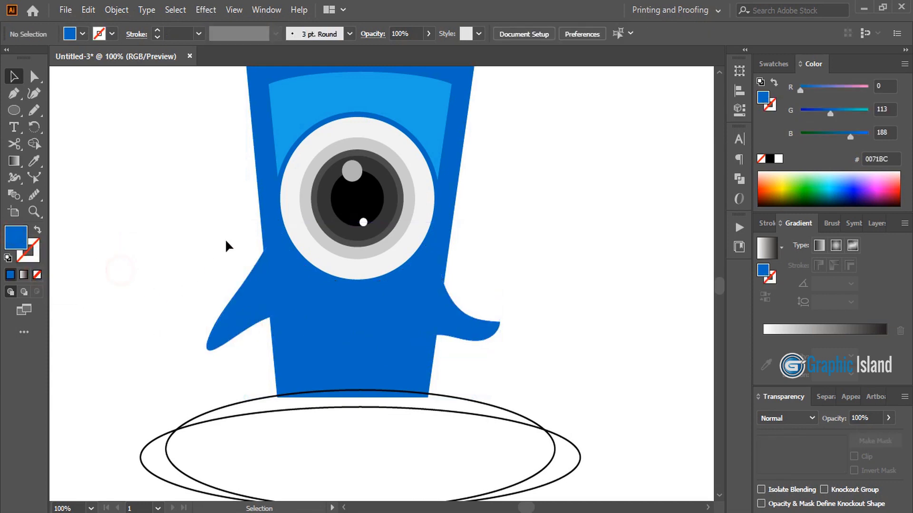
- Fill the hat body behind the eye and cloth with black 000000
left_click(257, 165)
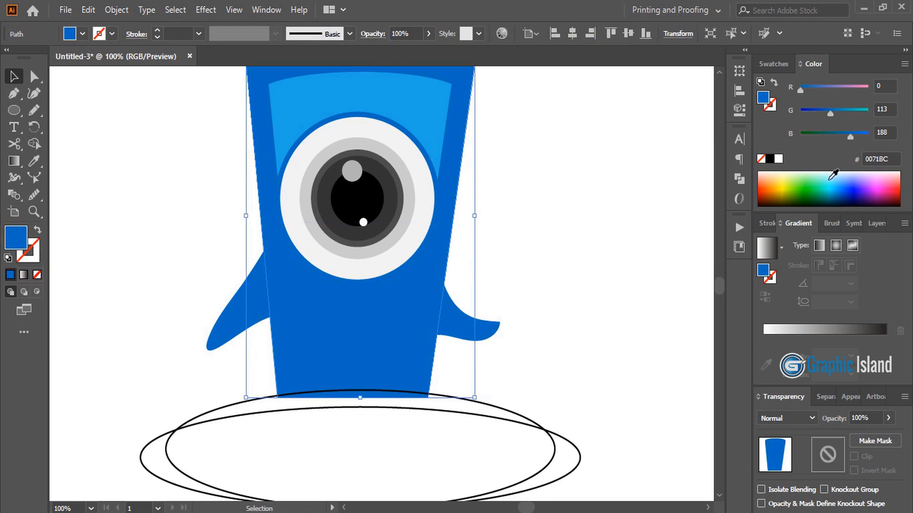
left_click(770, 159)
left_click(532, 222)
- Build a black 000000 crescent brim from the upper overlap of the two base ellipses with Shape Builder
scroll(552, 243, "up", 2)
scroll(553, 244, "down", 3)
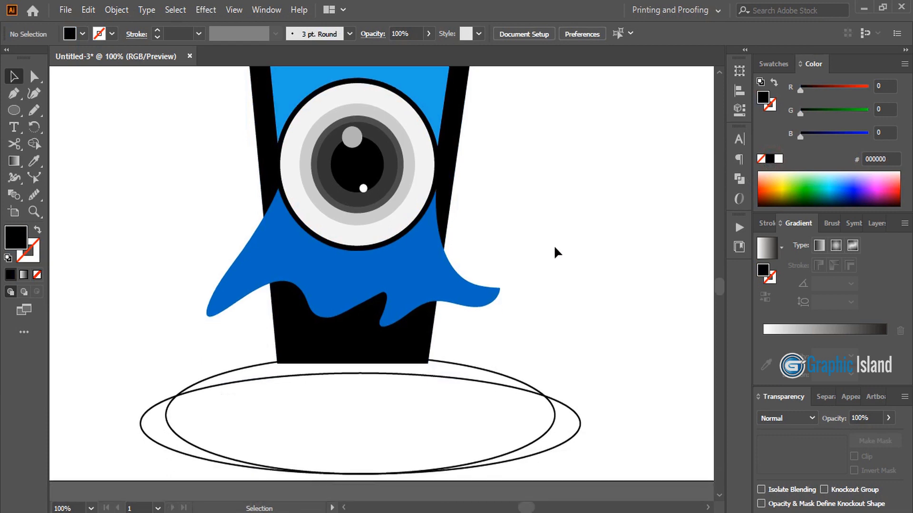
key("ctrl+=")
scroll(595, 240, "down", 4)
left_click_drag(499, 280, 536, 352)
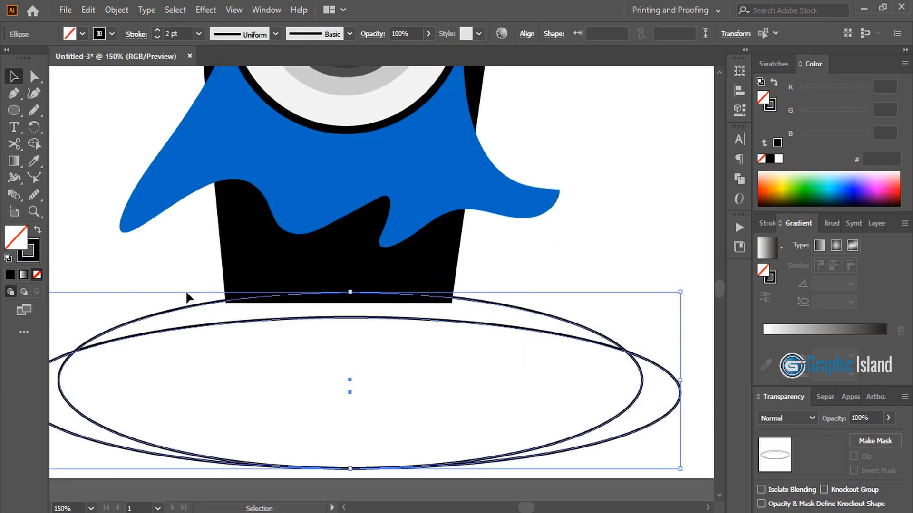
left_click(34, 144)
left_click(769, 158)
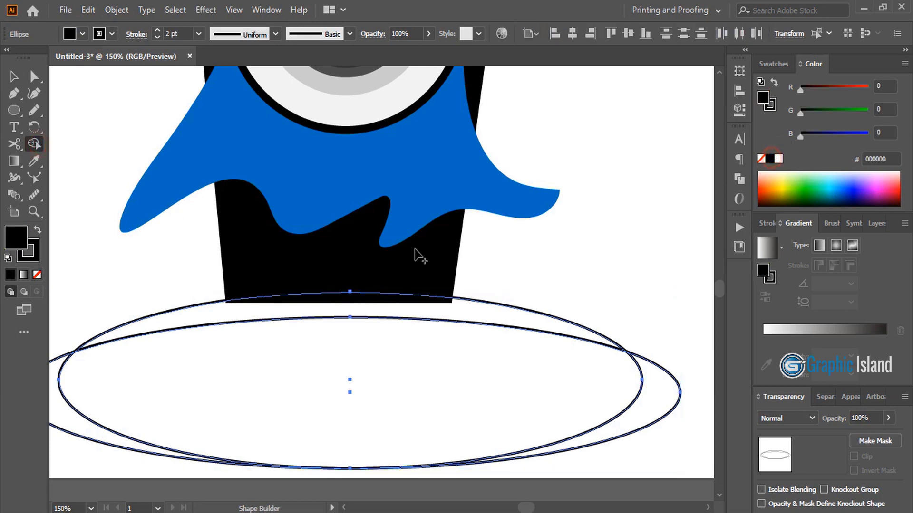
left_click(347, 309)
- Delete the leftover ellipse pieces below the black crescent brim
left_click(13, 76)
left_click(587, 248)
left_click_drag(562, 415, 558, 408)
key("Delete")
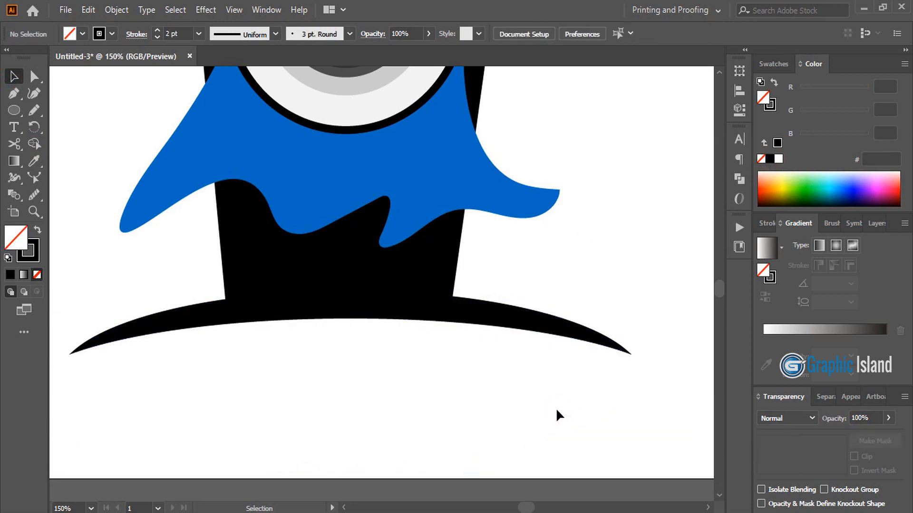
- Duplicate the blue cloth in place and fill the copy with yellow DFFF09
scroll(546, 399, "up", 1)
key("ctrl+1")
left_click(407, 341)
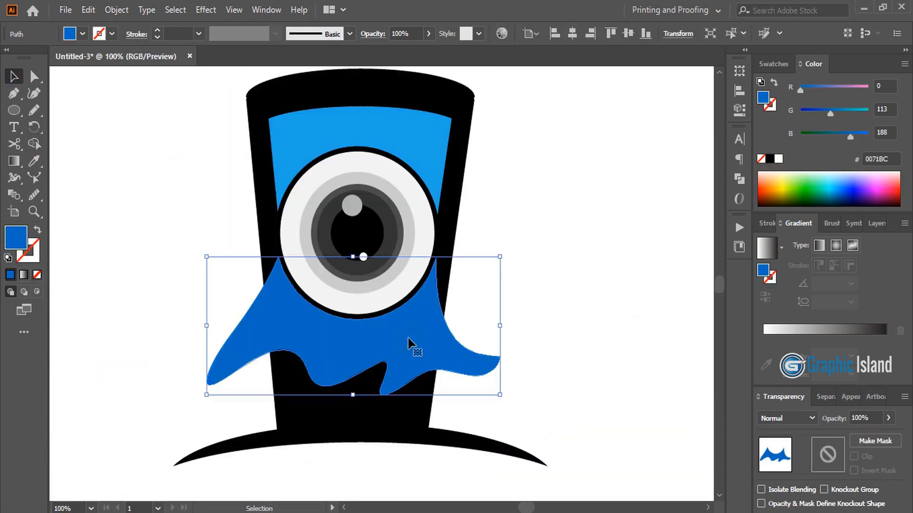
left_click(88, 10)
left_click(139, 80)
left_click(88, 9)
left_click(165, 140)
left_click(783, 181)
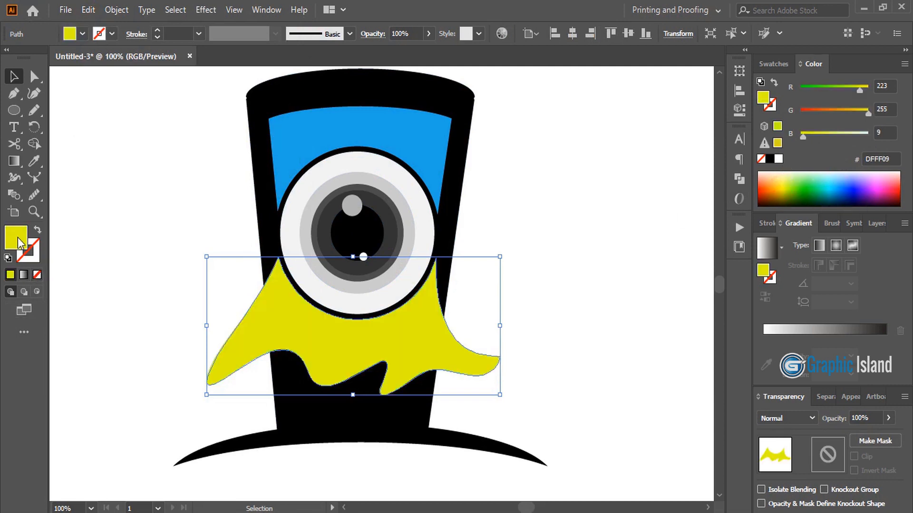
- Give the cloth copy no fill and a yellow DFFF09 stroke of 5 pt
left_click(37, 274)
key("x")
left_click(10, 275)
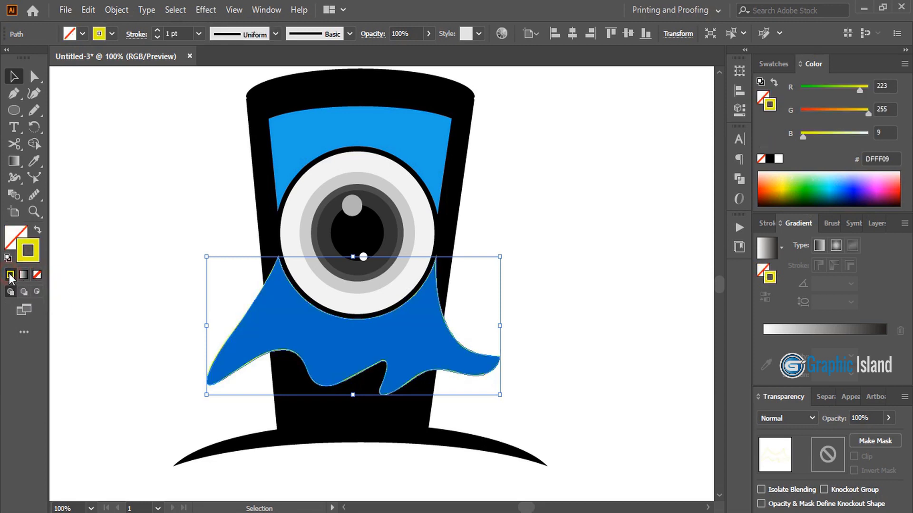
left_click(156, 30)
left_click(156, 30)
left_click(156, 30)
left_click(155, 30)
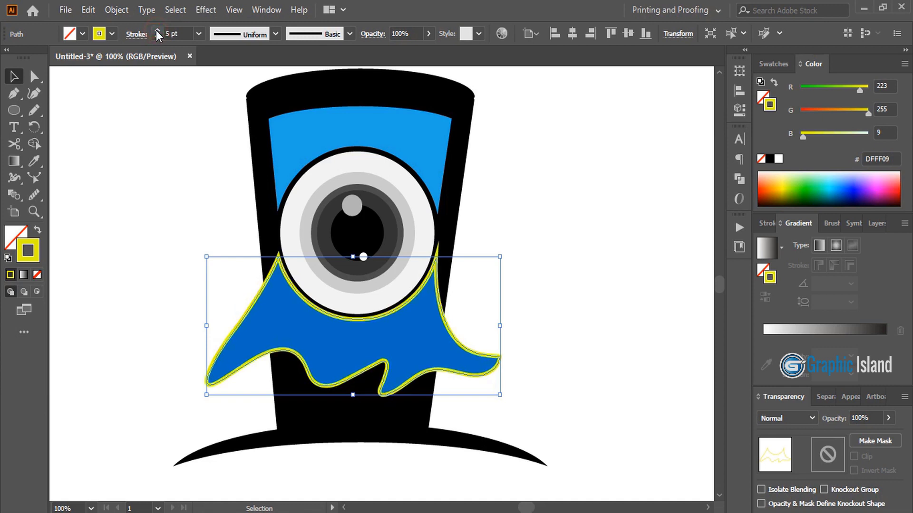
- Cut the yellow cloth outline at its two upper tips beside the eye with the Scissors tool
left_click(16, 141)
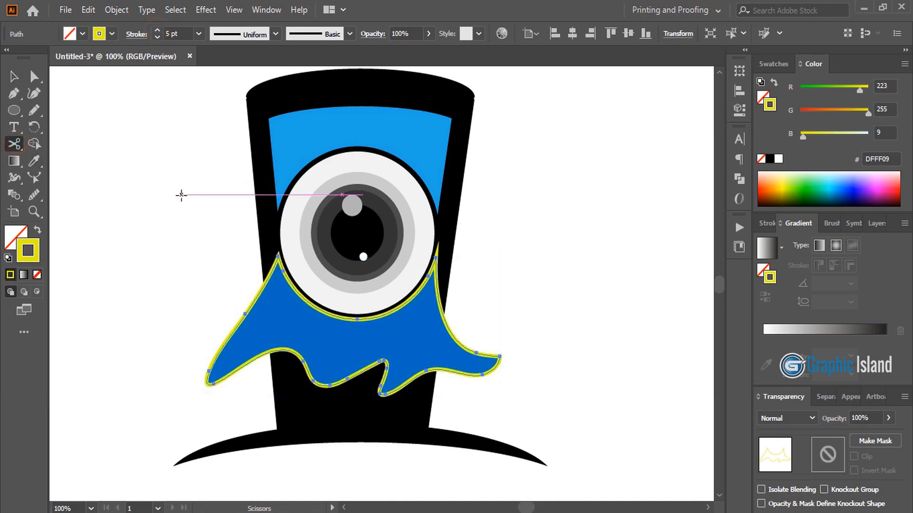
key("ctrl+plus")
scroll(285, 151, "up", 3)
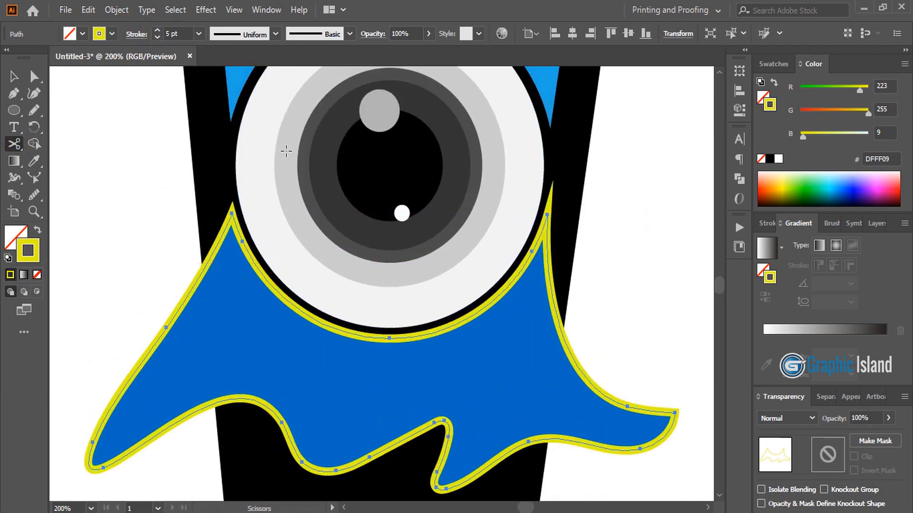
left_click(231, 214)
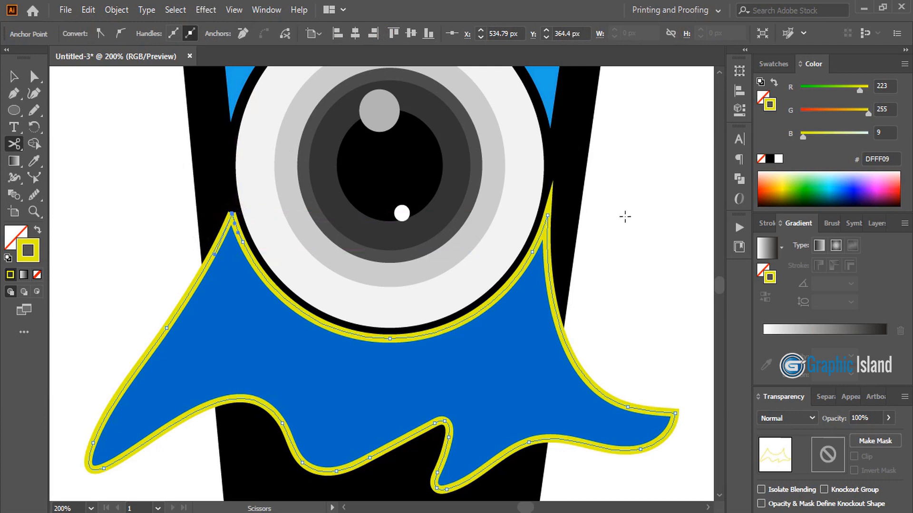
left_click(546, 215)
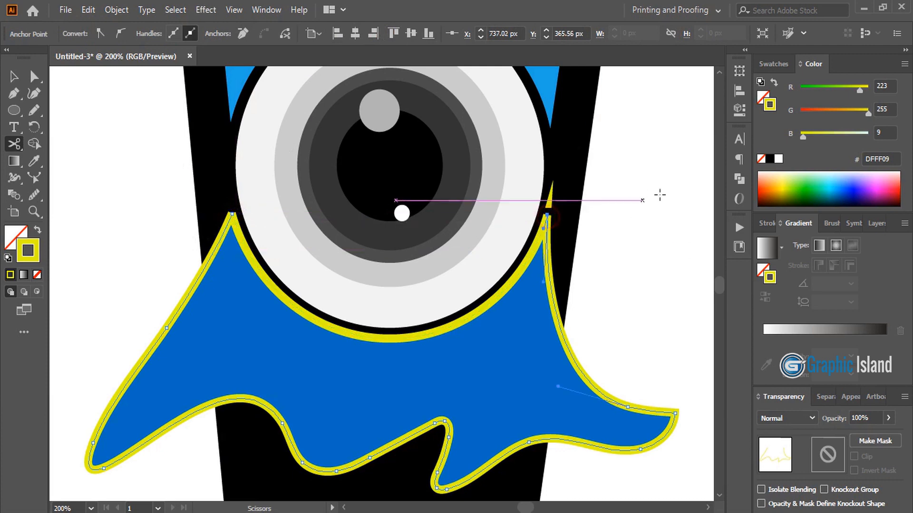
- Delete the yellow outline segment that curves under the eye between the two cuts
left_click(14, 76)
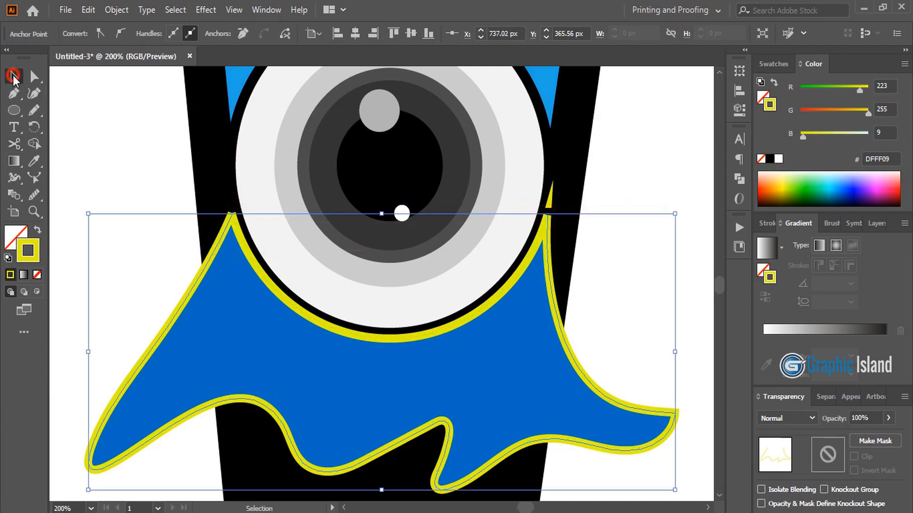
left_click(599, 186)
left_click(539, 246)
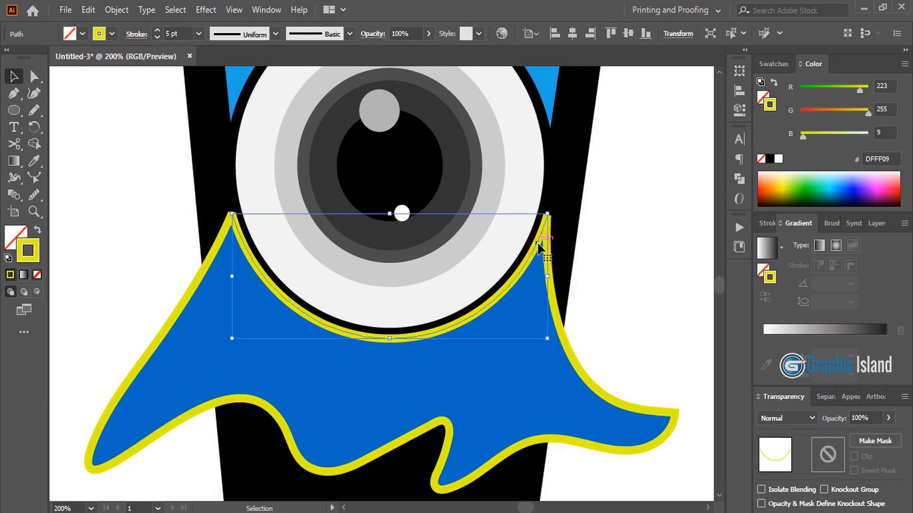
key("ctrl+shift+a")
key("Delete")
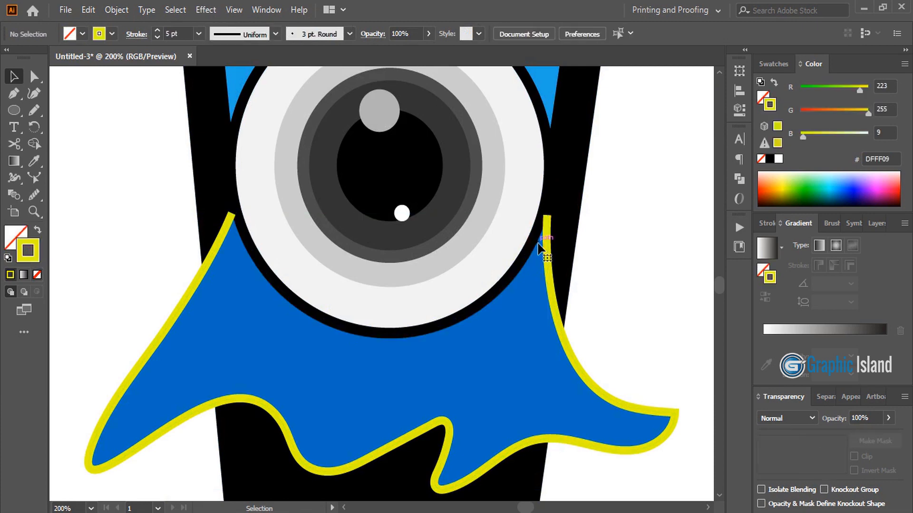
- Expand the fill and stroke of the remaining yellow cloth outline
left_click(179, 315)
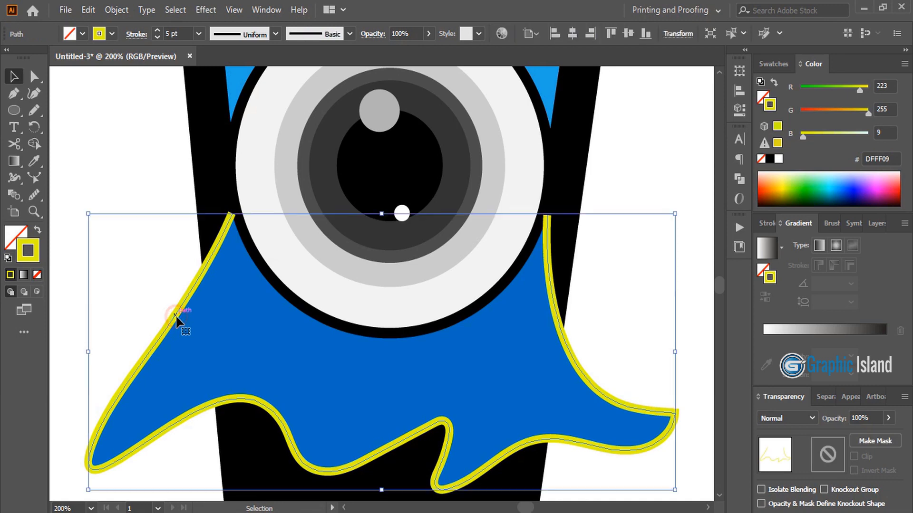
left_click(114, 14)
left_click(192, 172)
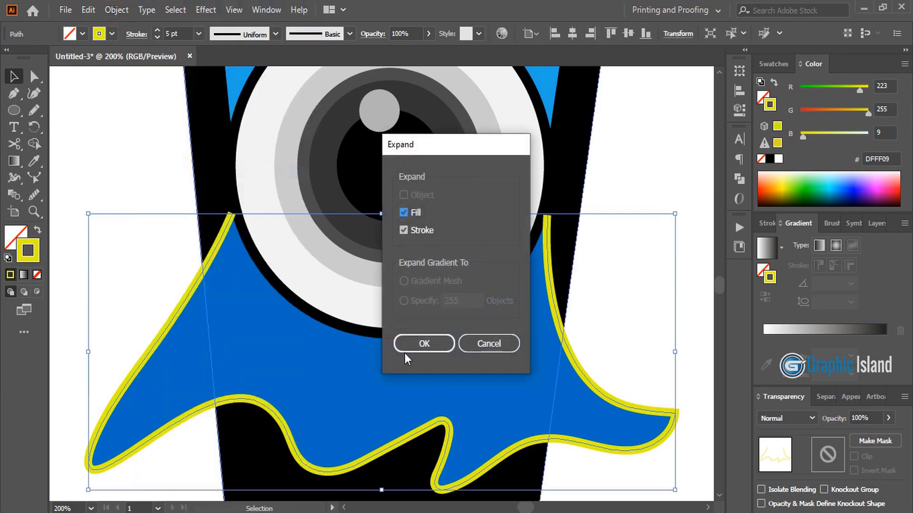
left_click(434, 344)
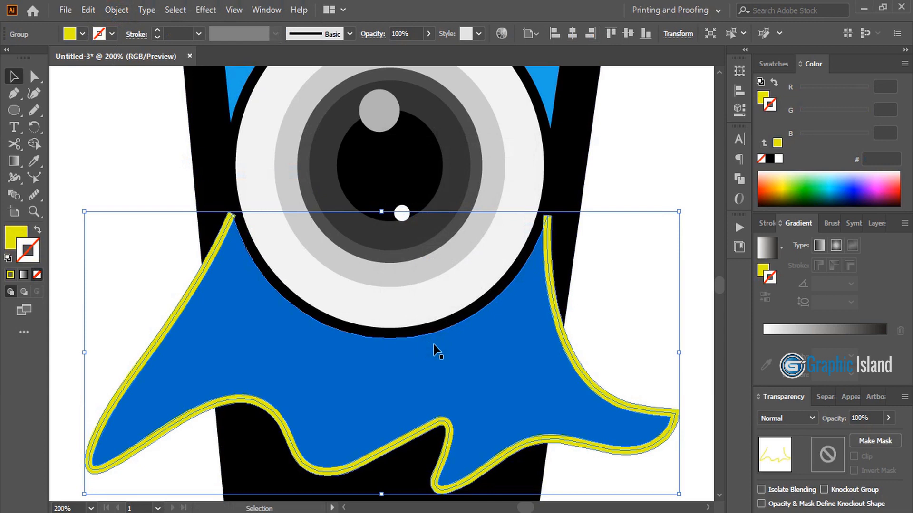
left_click(767, 67)
left_click(770, 160)
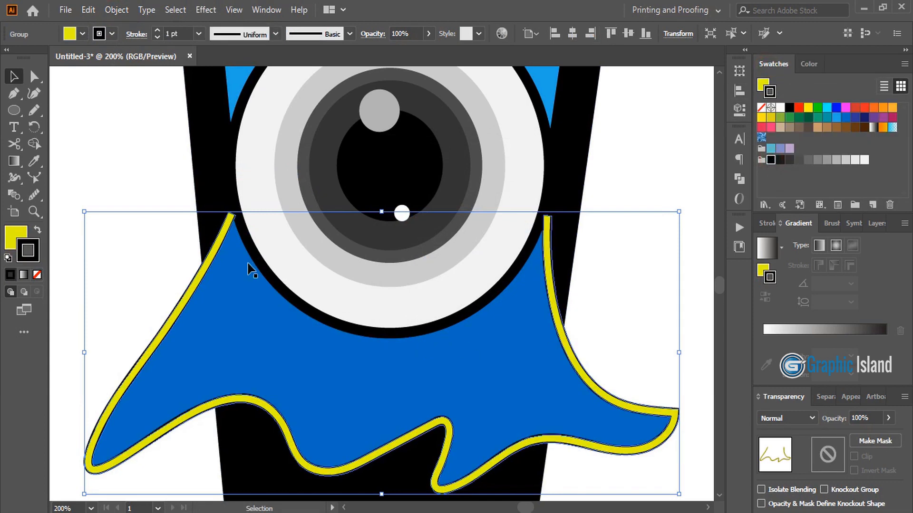
left_click(38, 279)
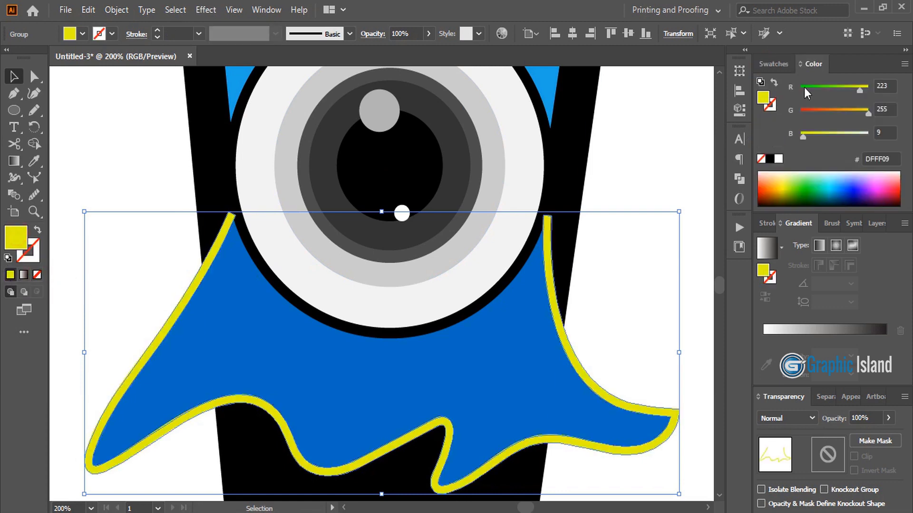
- Fill the expanded cloth outline with black 000000
left_click(768, 160)
left_click(621, 254)
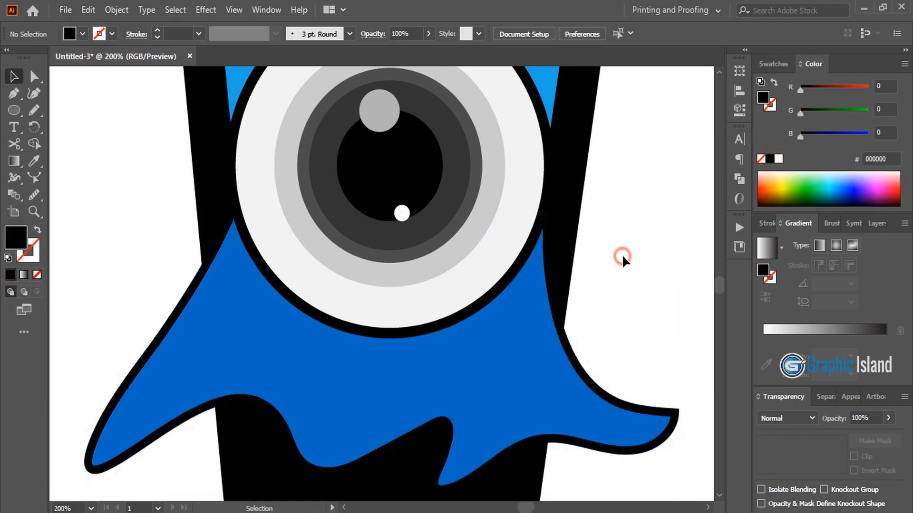
- Duplicate the blue cloth in place and recolor the copy to lighter blue 00A1BC
key("ctrl+minus")
left_click(449, 265)
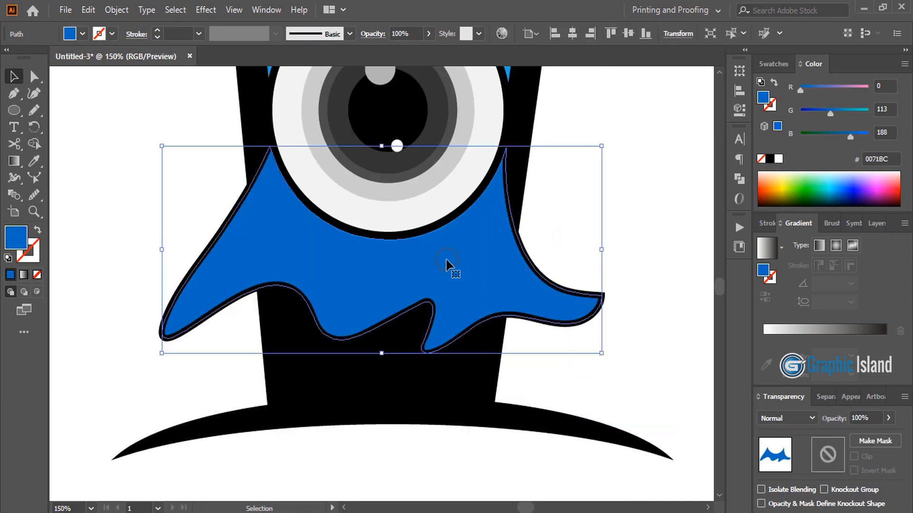
left_click(88, 10)
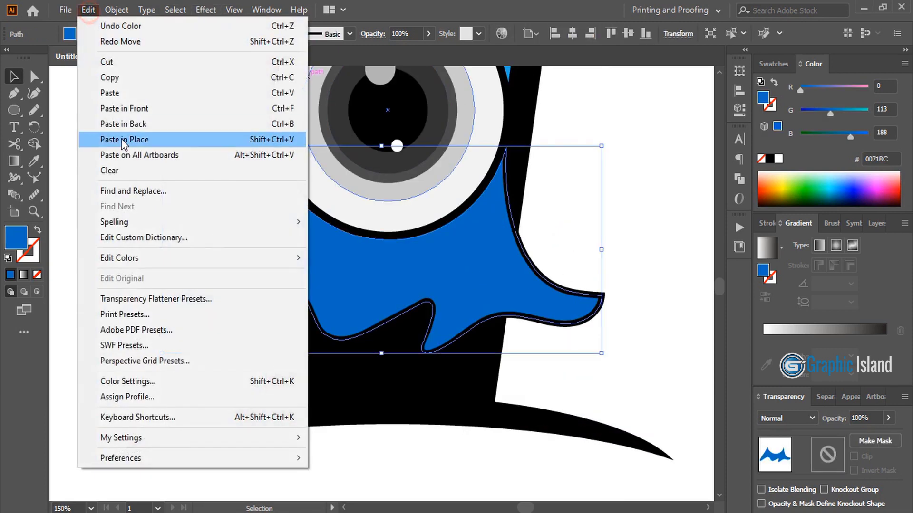
left_click(130, 79)
left_click(88, 9)
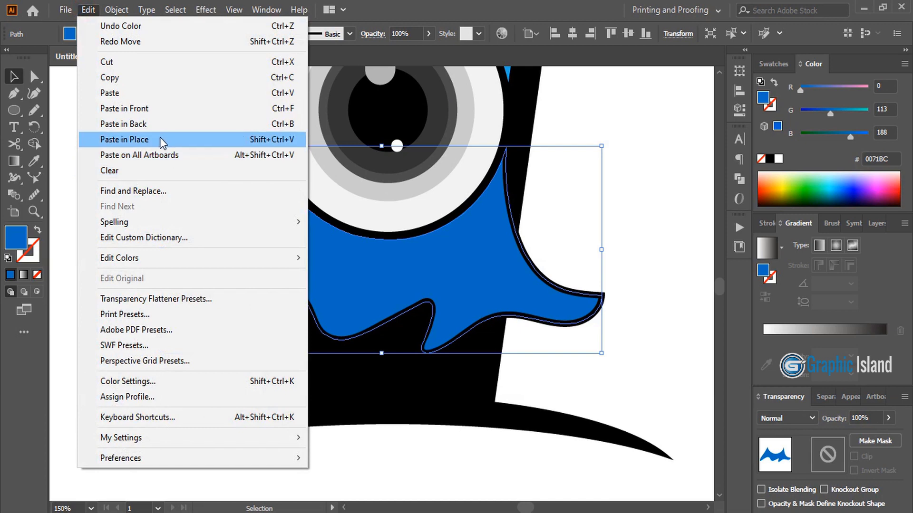
left_click(160, 137)
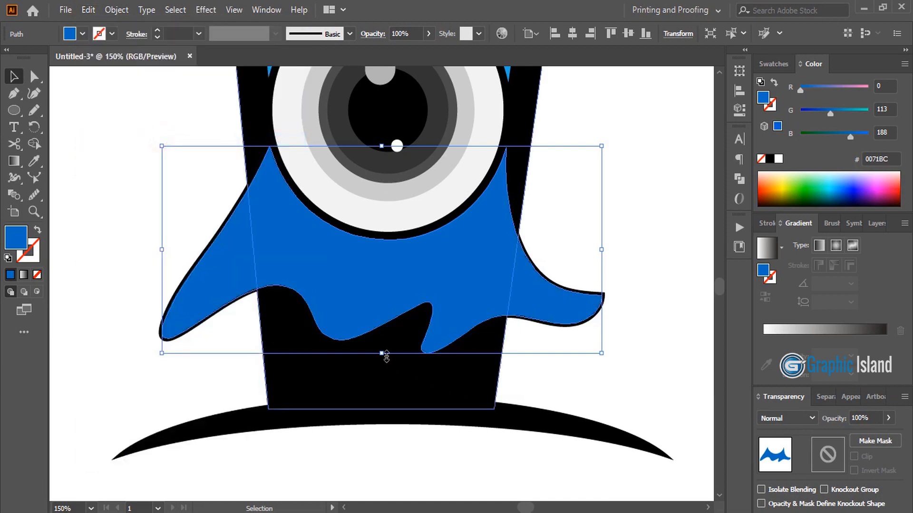
left_click_drag(832, 110, 843, 112)
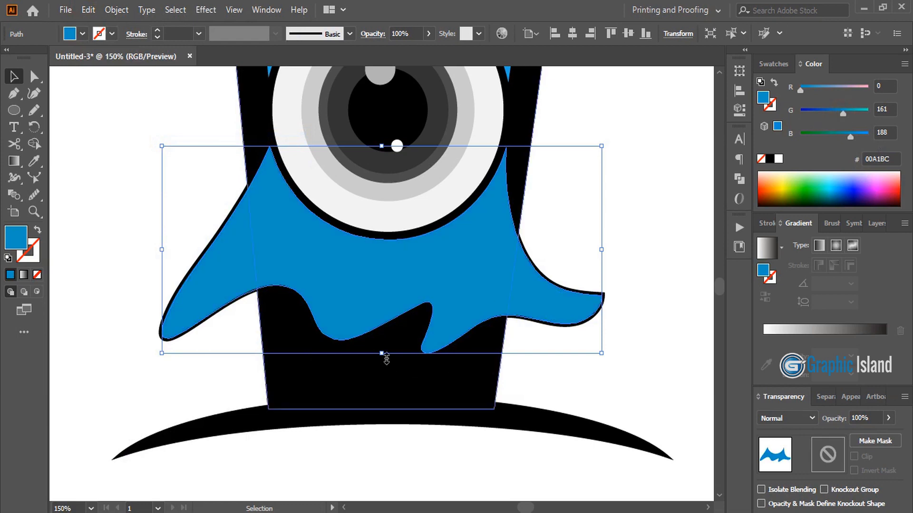
- Scale the lighter blue cloth copy shorter from its lower edge and slightly wider toward the right tip
left_click_drag(383, 354, 383, 343)
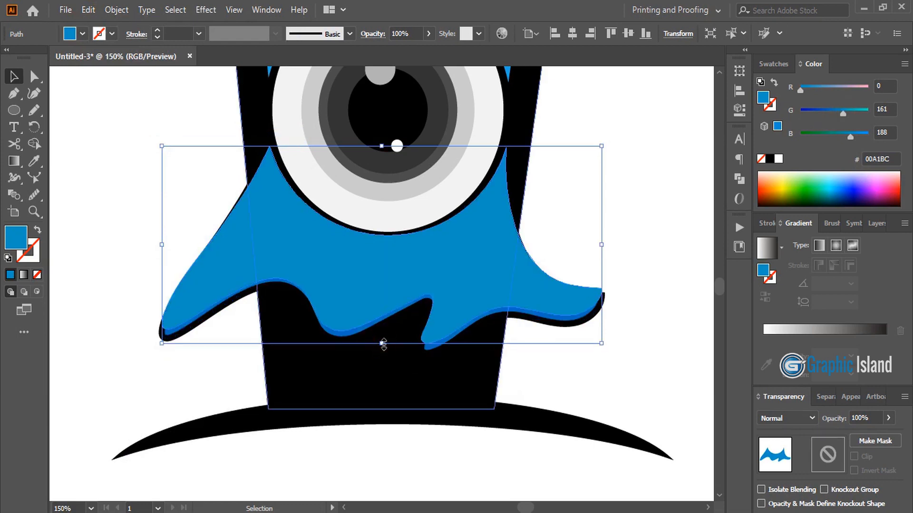
left_click_drag(383, 343, 382, 342)
left_click(121, 347)
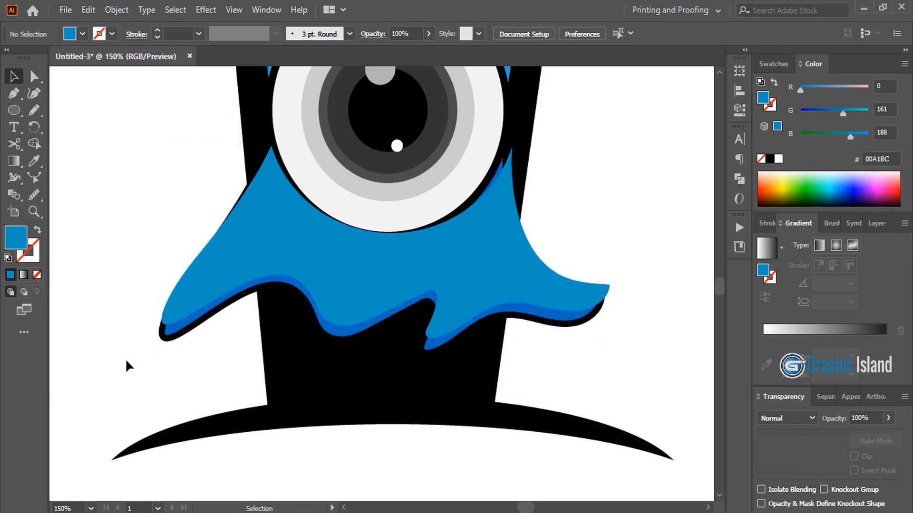
- Duplicate the black cloth outline in place above the lighter blue cloth
left_click(163, 330)
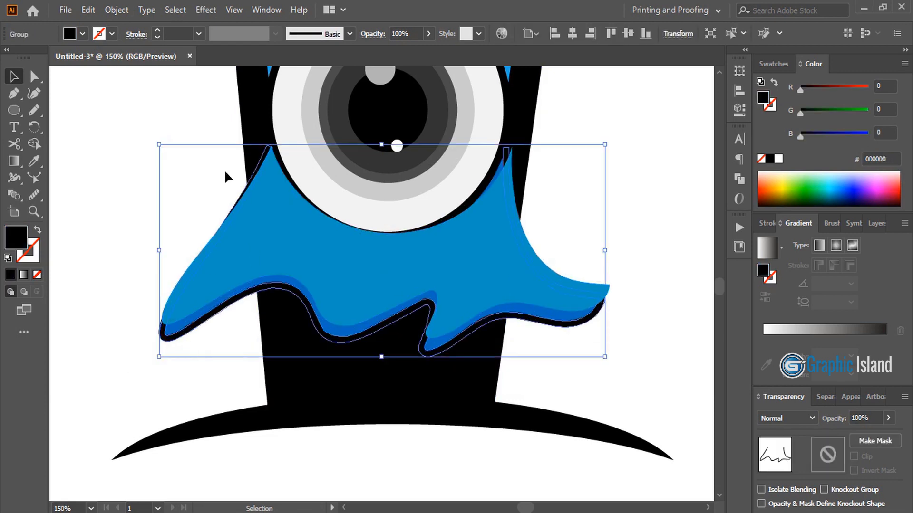
left_click(88, 10)
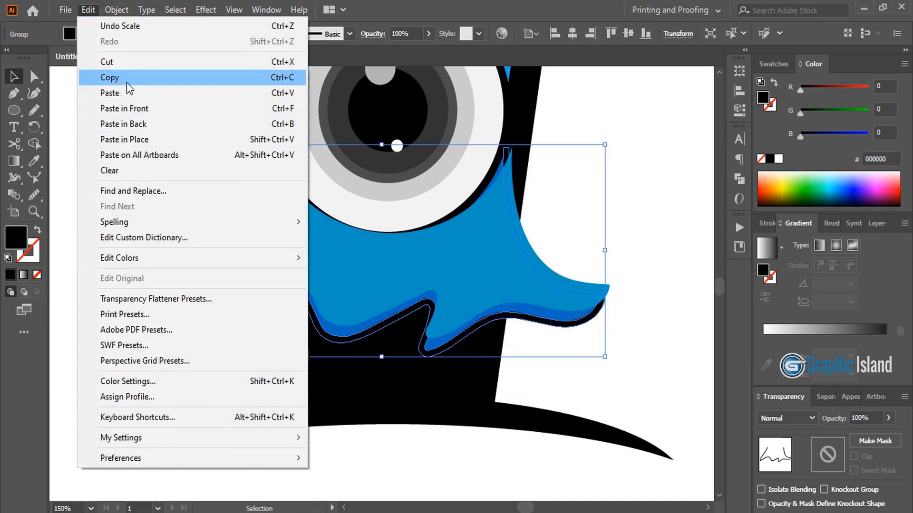
left_click(124, 79)
left_click(89, 9)
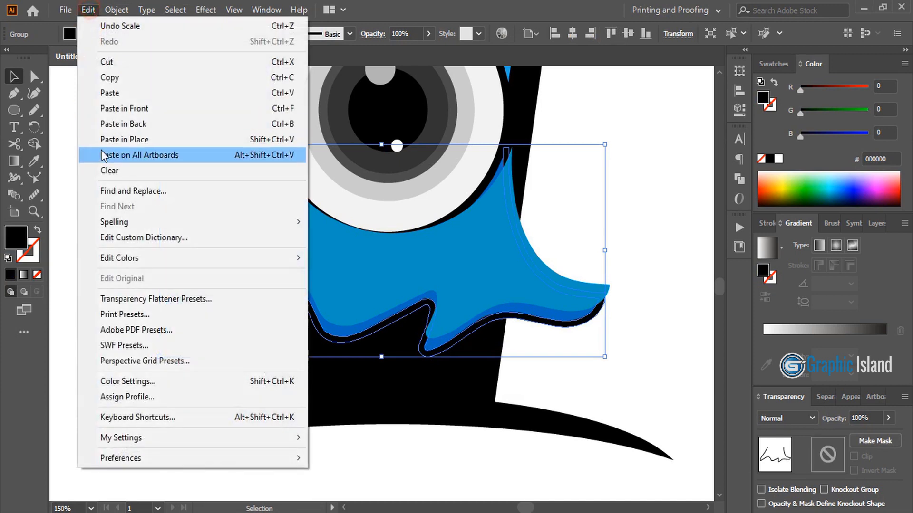
left_click(145, 140)
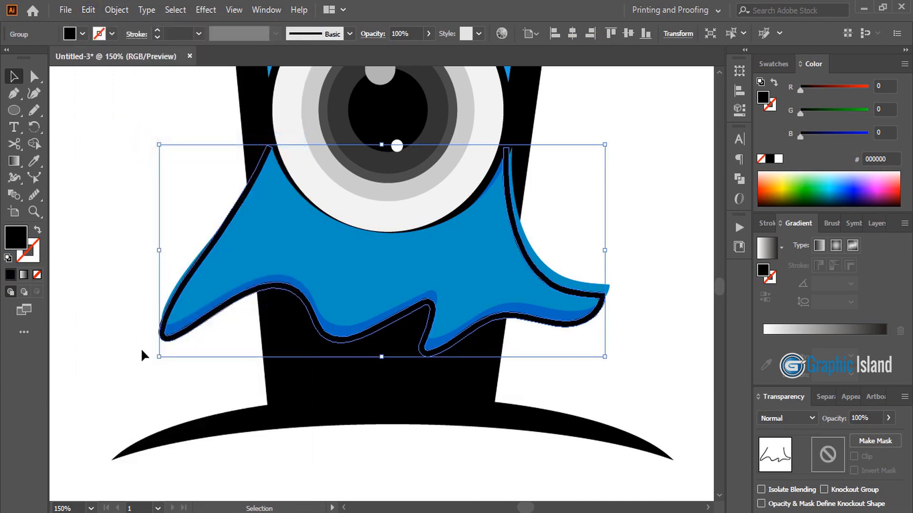
- With the Shape Builder, split off the two strips along the cloth's lower edge and fill them with yellow E8EB00
left_click(239, 266, "shift")
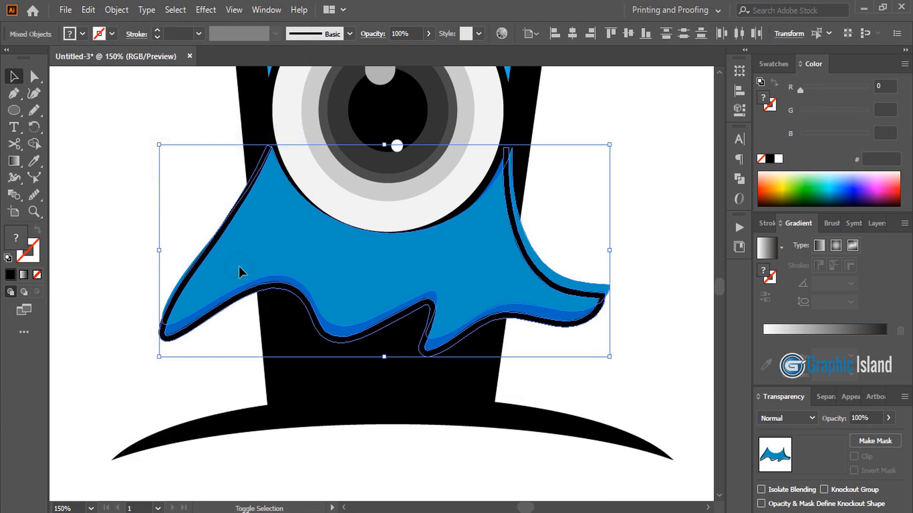
left_click(37, 142)
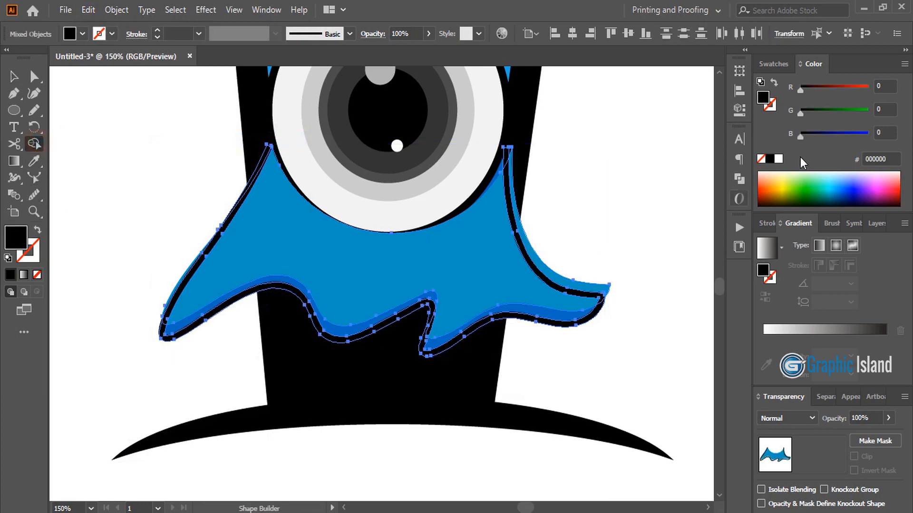
left_click(781, 181)
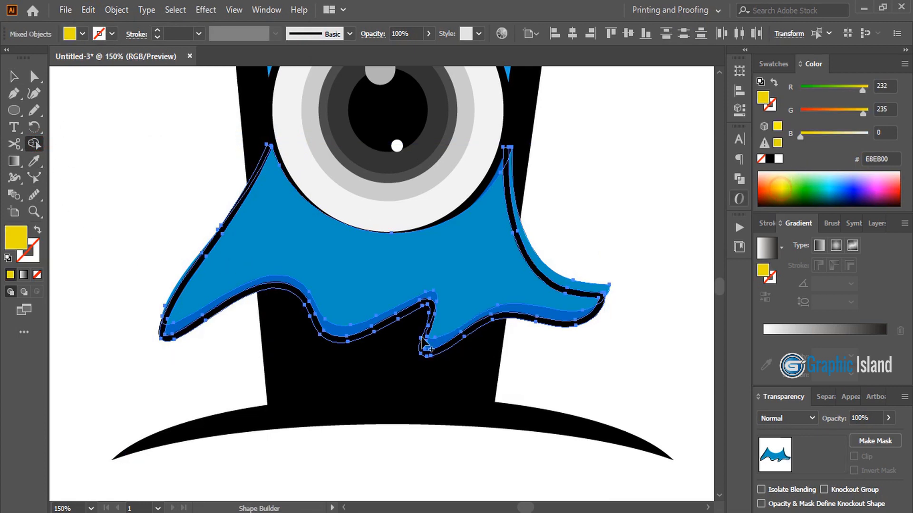
left_click(353, 333)
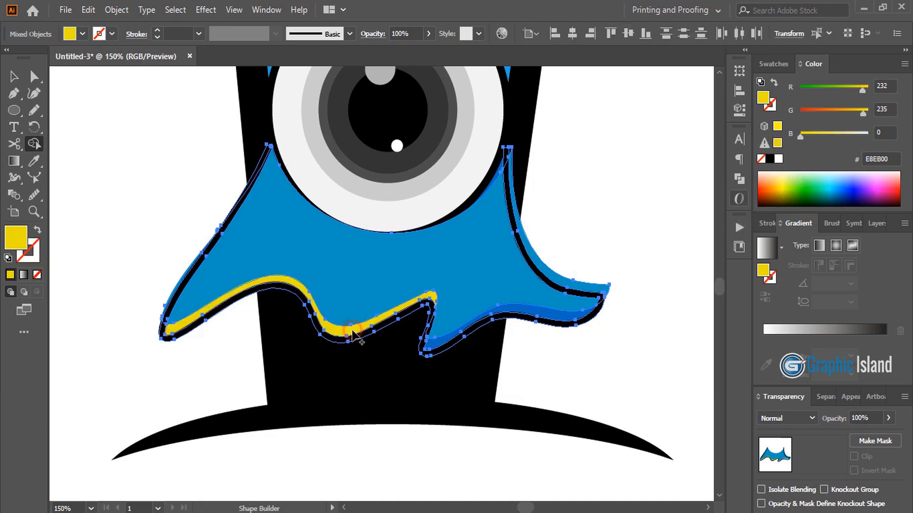
left_click(436, 346)
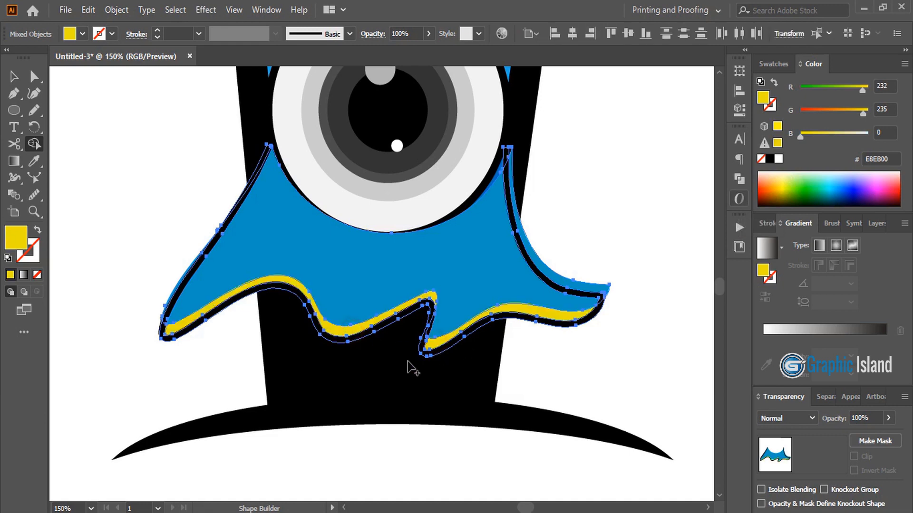
- Delete the leftover lighter blue cloth copy and duplicate outline pieces, keeping the yellow strips
key("v")
left_click(144, 364)
left_click_drag(263, 234, 175, 142)
key("Delete")
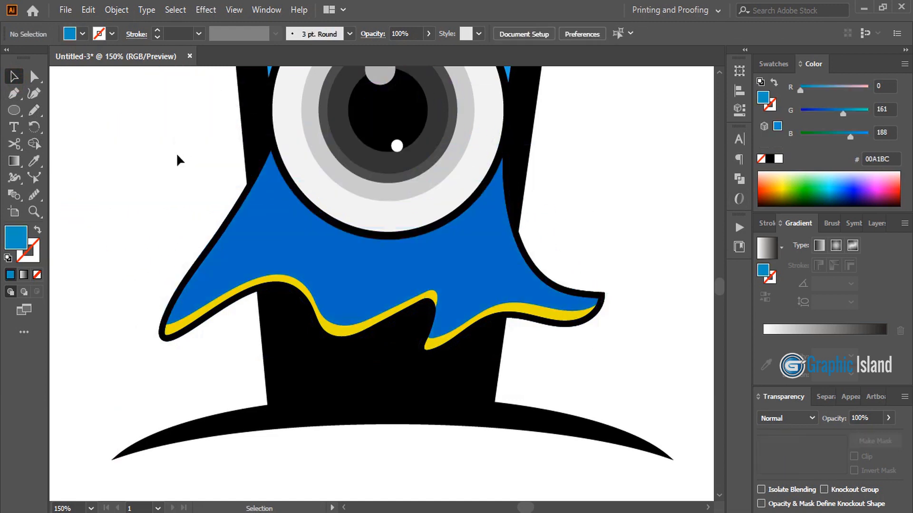
- Recolor both yellow strips along the cloth's lower edge with the light blue swatch
left_click(189, 323)
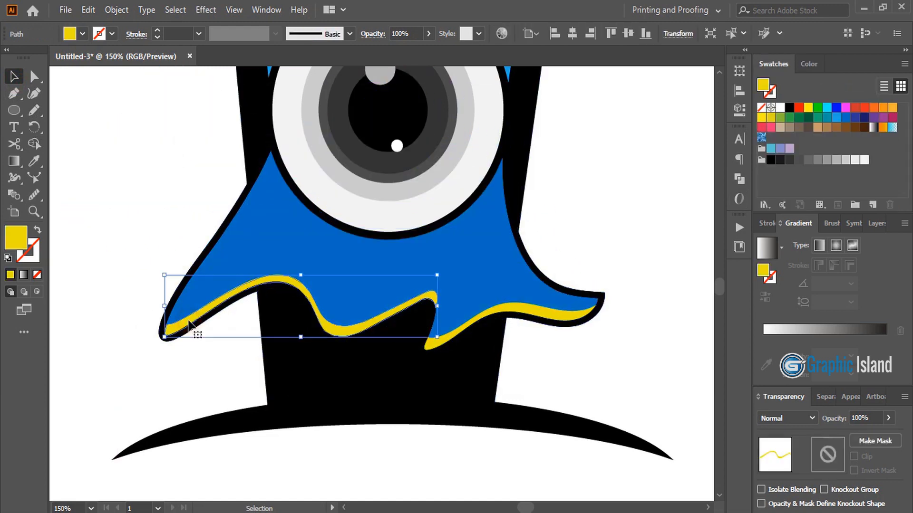
left_click(771, 151)
left_click(663, 211)
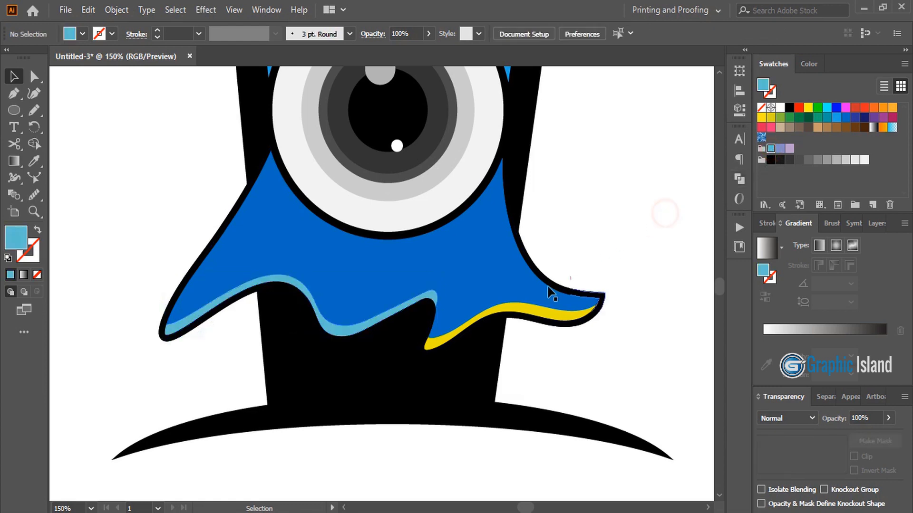
left_click(534, 311)
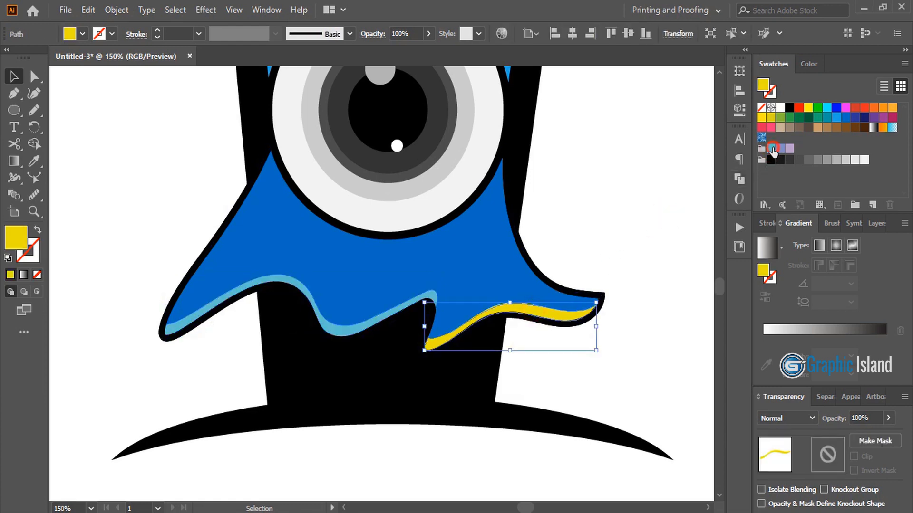
left_click(772, 150)
left_click(661, 210)
key("ctrl+minus")
key("ctrl+minus")
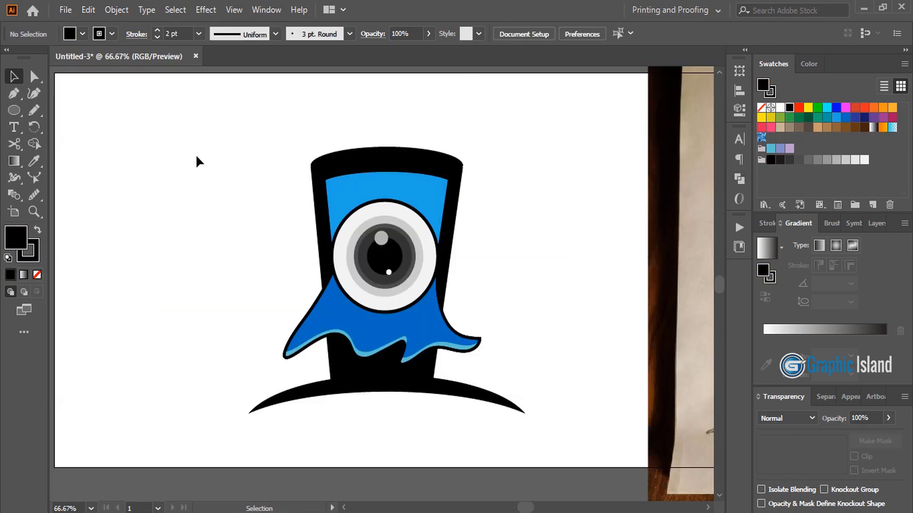
- Add the text STUDIO below the black brim and set its font to Impact
left_click(12, 127)
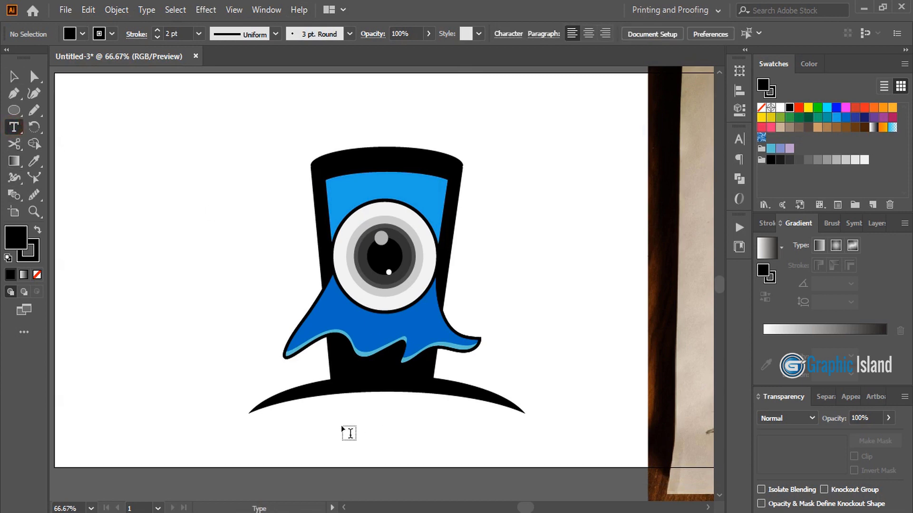
left_click(349, 426)
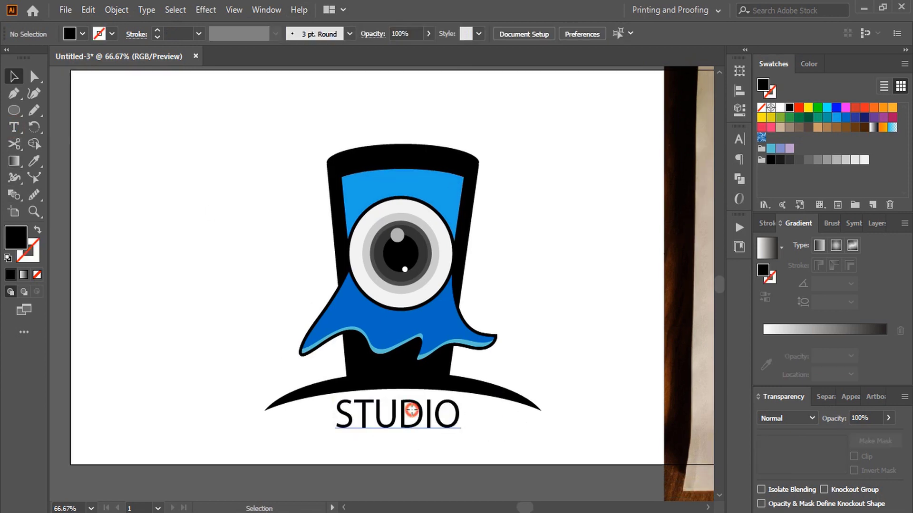
left_click(414, 412)
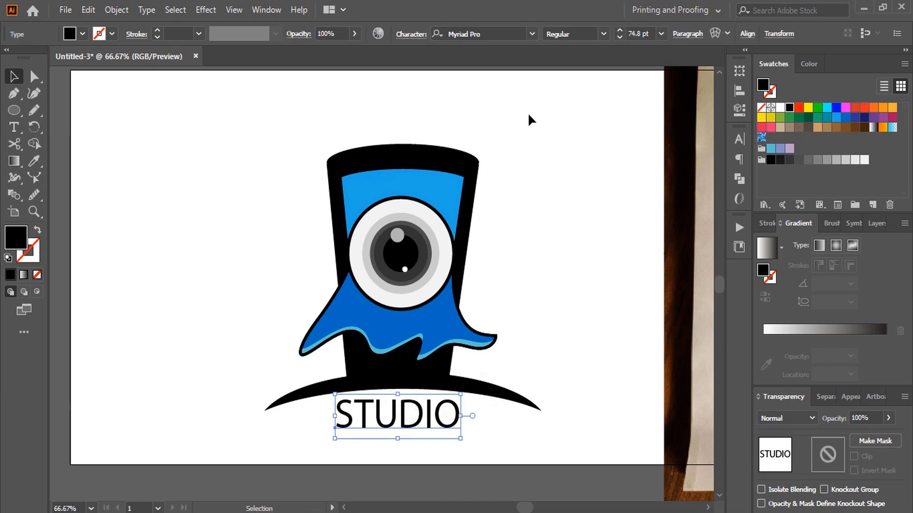
left_click(532, 35)
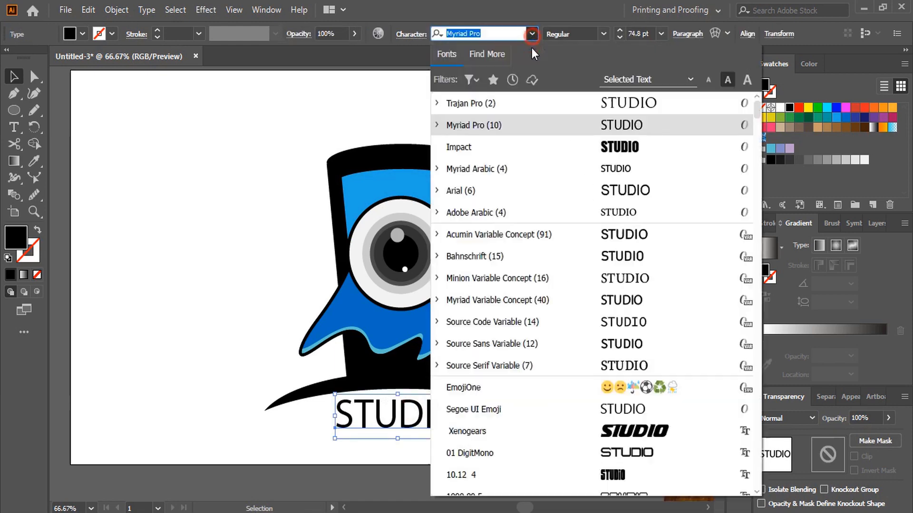
left_click(586, 153)
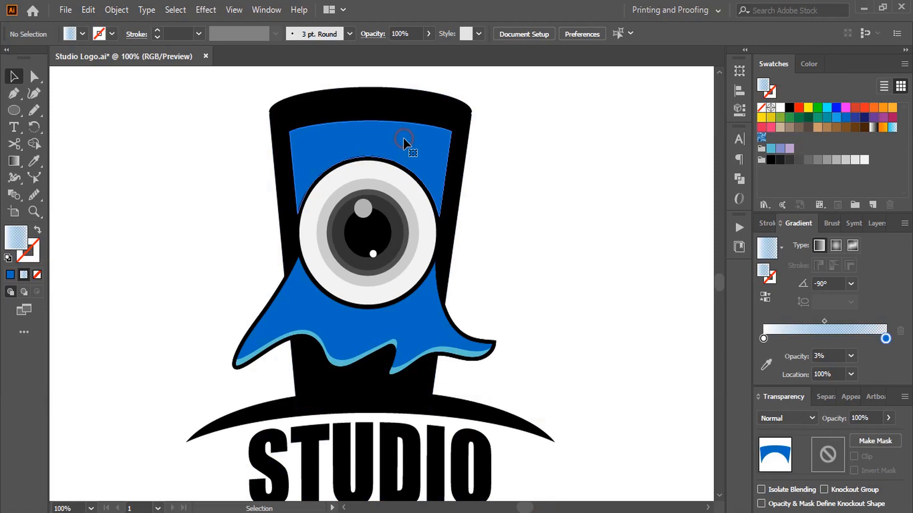
- Offset the upper blue hat panel and the blue cloth by -5 px and fill the offset shapes with the white-to-transparent-blue gradient
left_click(403, 142)
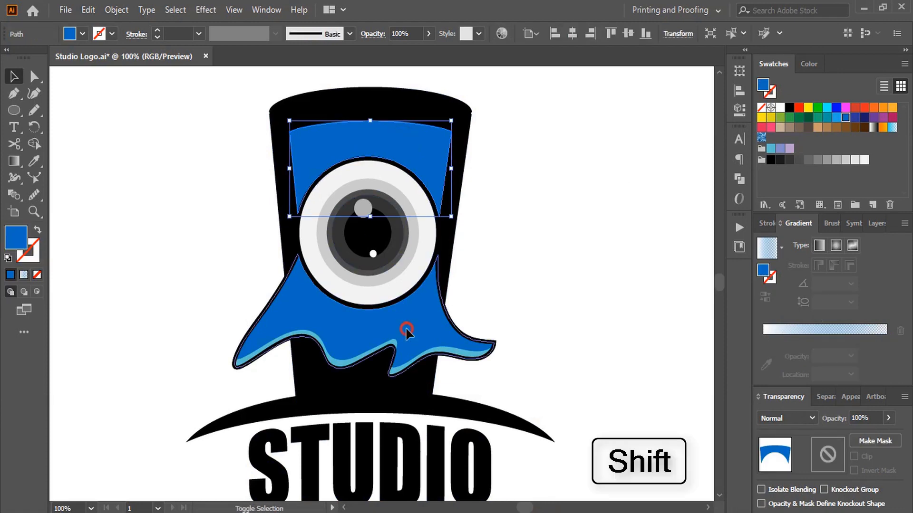
left_click(408, 329, "shift")
left_click(117, 10)
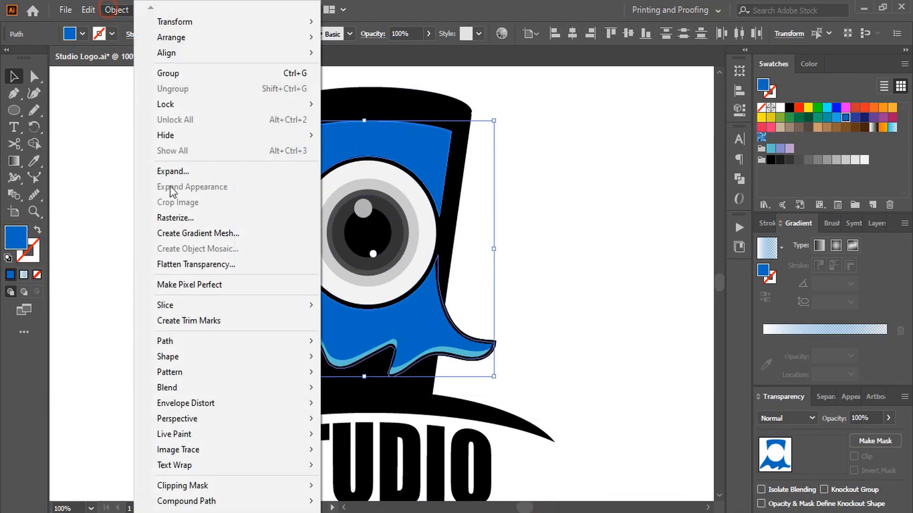
mouse_move(314, 341)
left_click(442, 393)
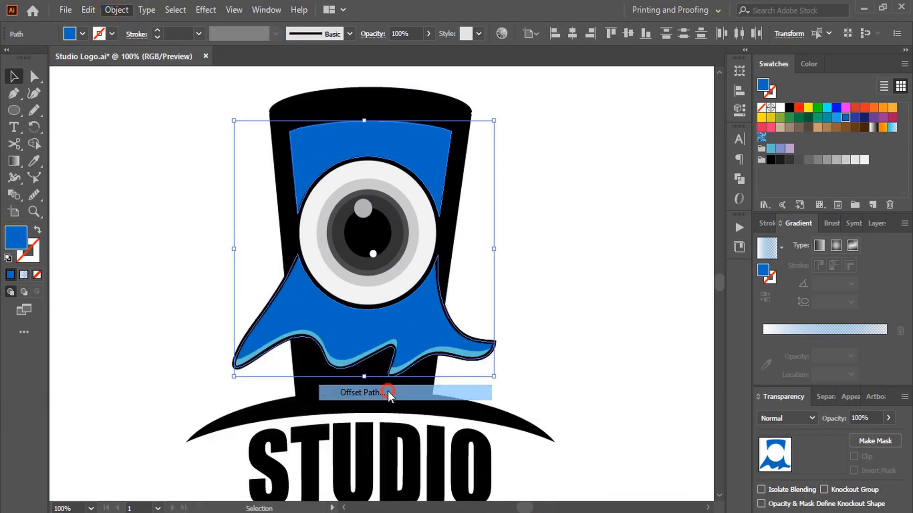
left_click(619, 251)
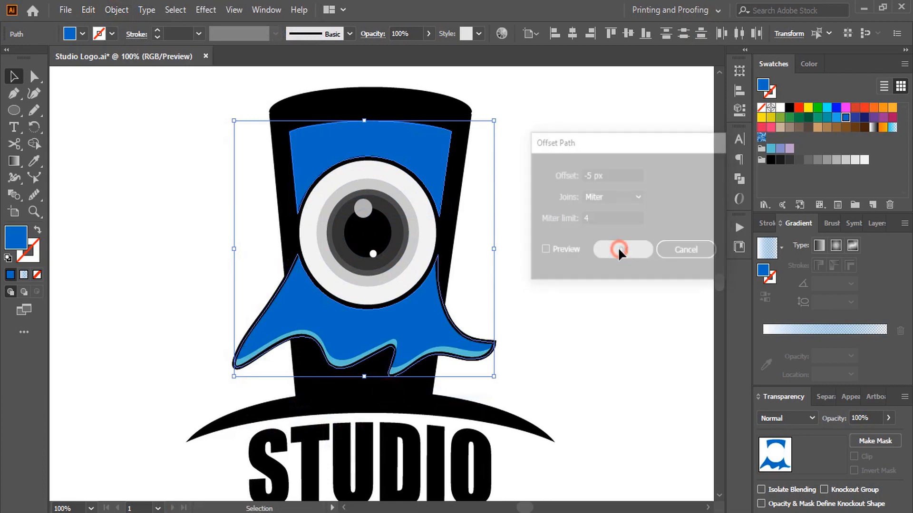
left_click(811, 330)
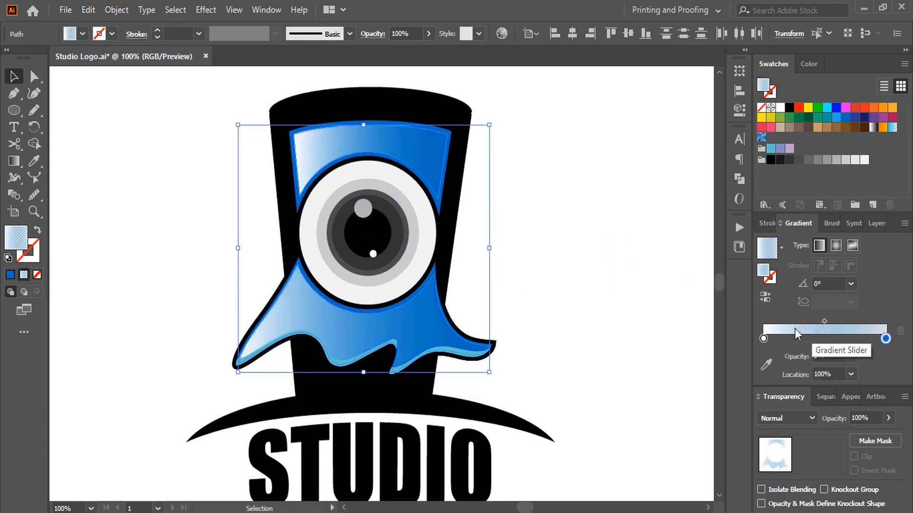
left_click(579, 267)
- Redirect the upper hat panel's gradient to run straight down at -90° from its upper edge toward the eye
left_click(387, 146)
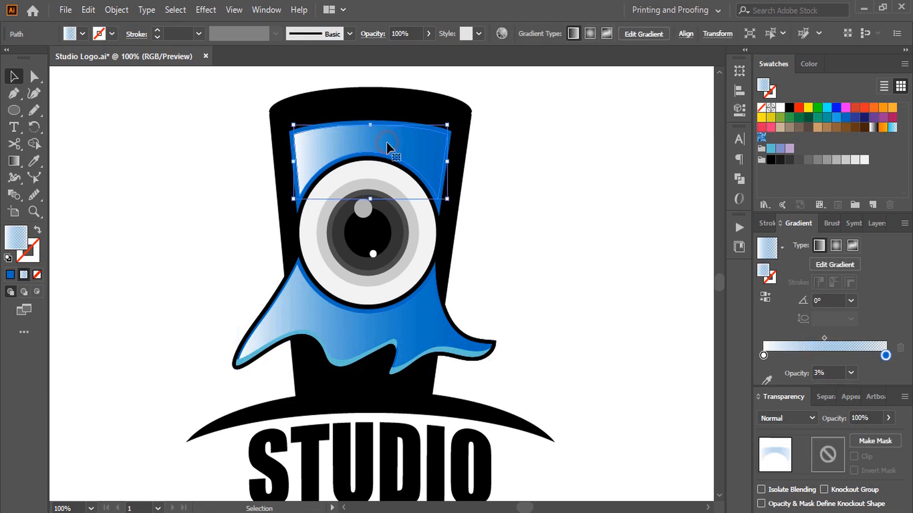
left_click(16, 162)
left_click_drag(369, 123, 369, 164)
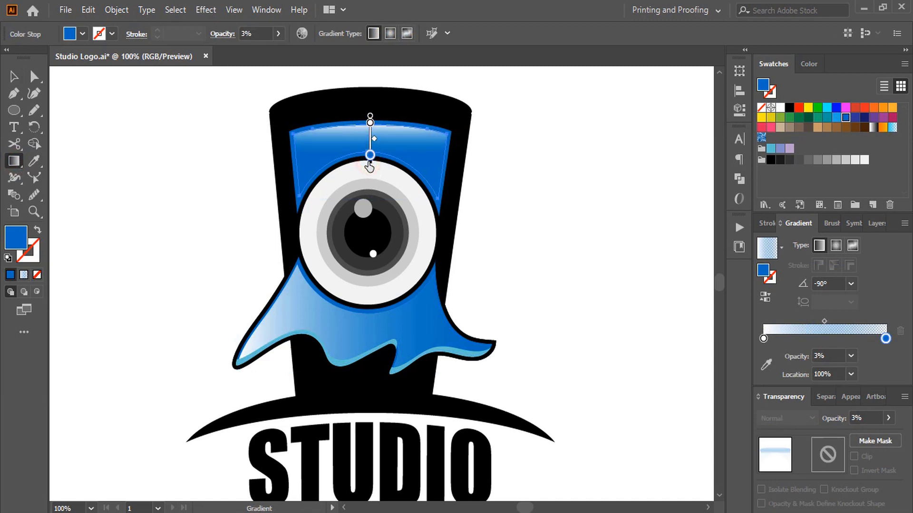
left_click(13, 76)
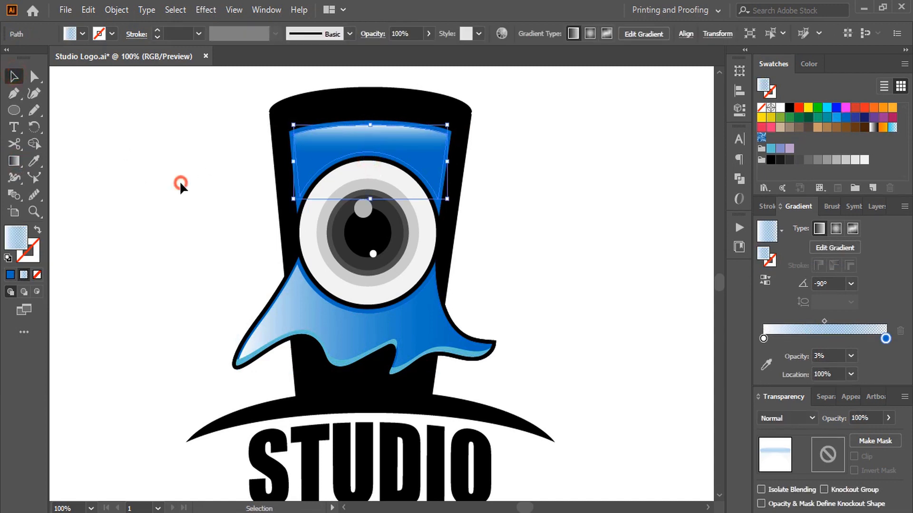
left_click(178, 186)
- Redirect the cloth's gradient to run straight up at 90° from its lower edge toward the eye
scroll(177, 182, "down", 3)
left_click(359, 287)
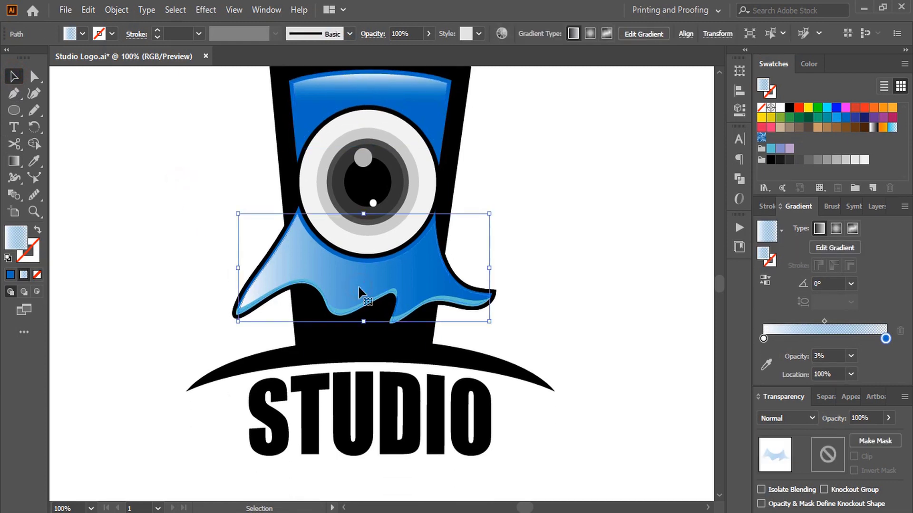
left_click(14, 161)
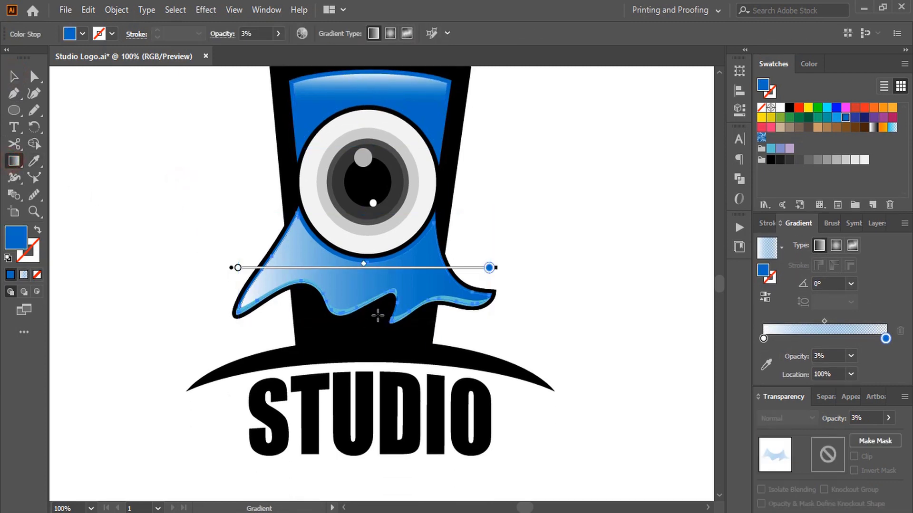
left_click_drag(363, 306, 364, 265)
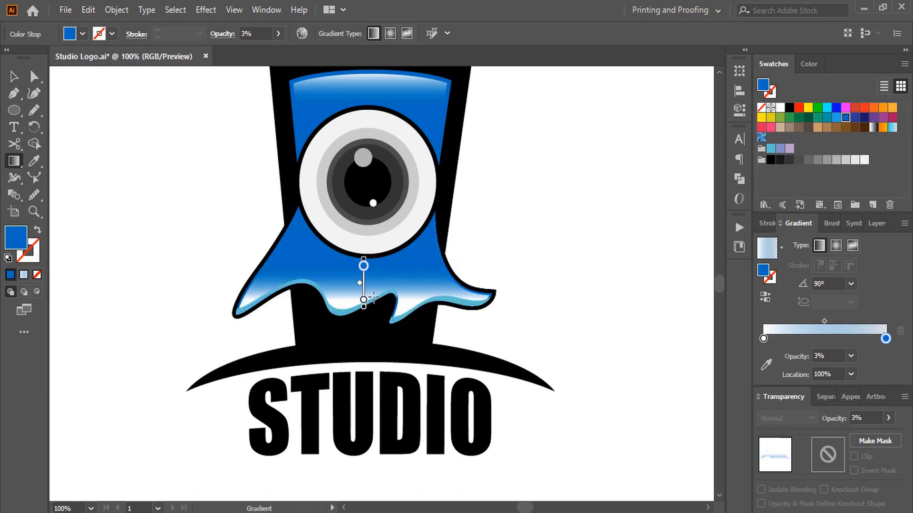
left_click_drag(373, 273, 375, 265)
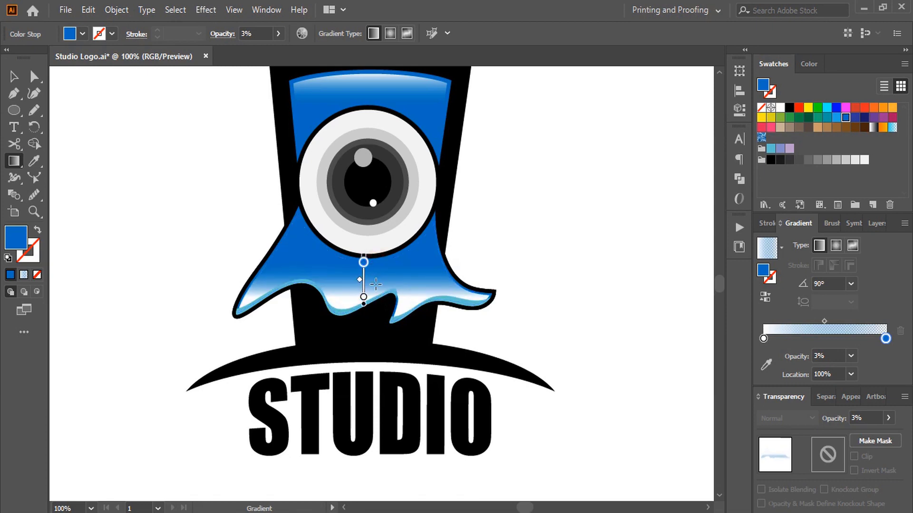
left_click(14, 76)
left_click(186, 207)
- Offset the STUDIO lettering's paths by -5 px with miter joins
left_click(410, 390)
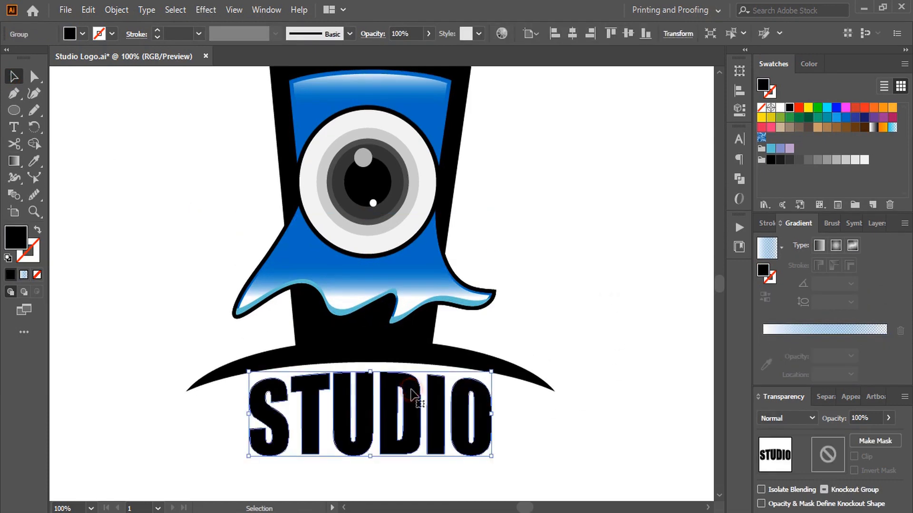
left_click(115, 10)
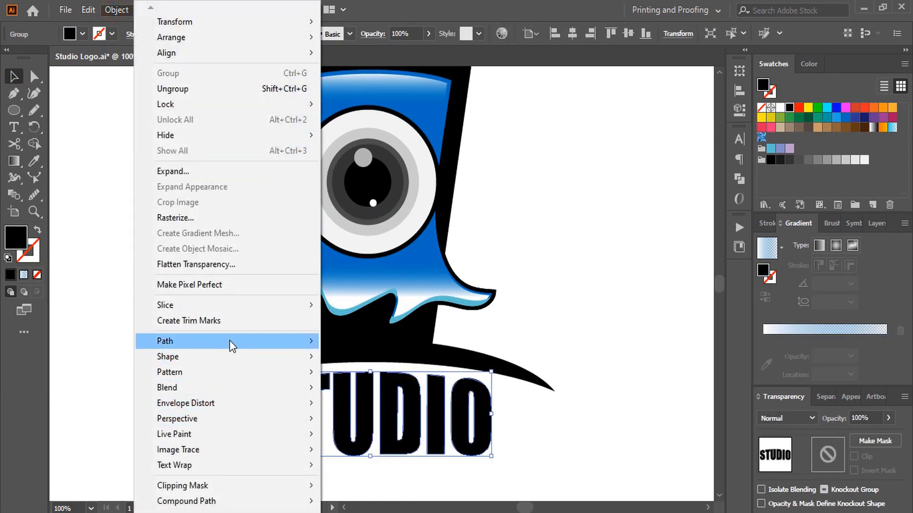
mouse_move(230, 338)
left_click(389, 398)
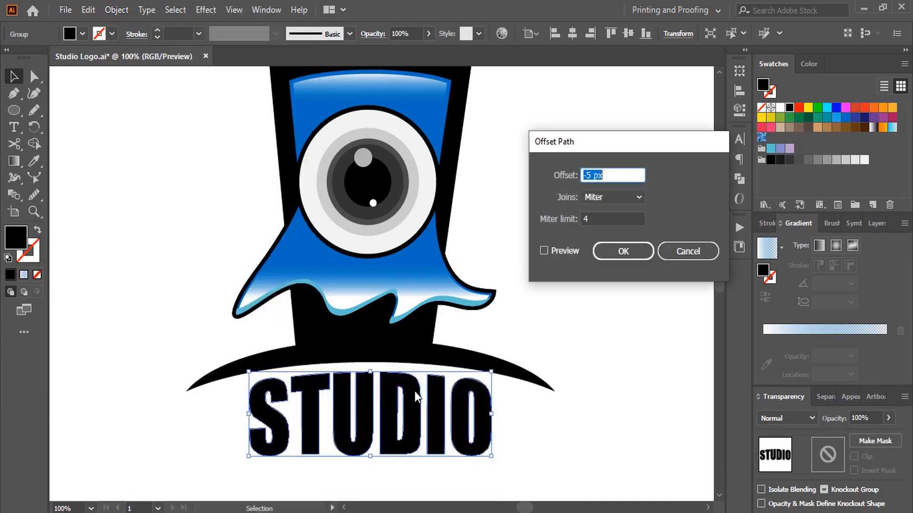
left_click(544, 250)
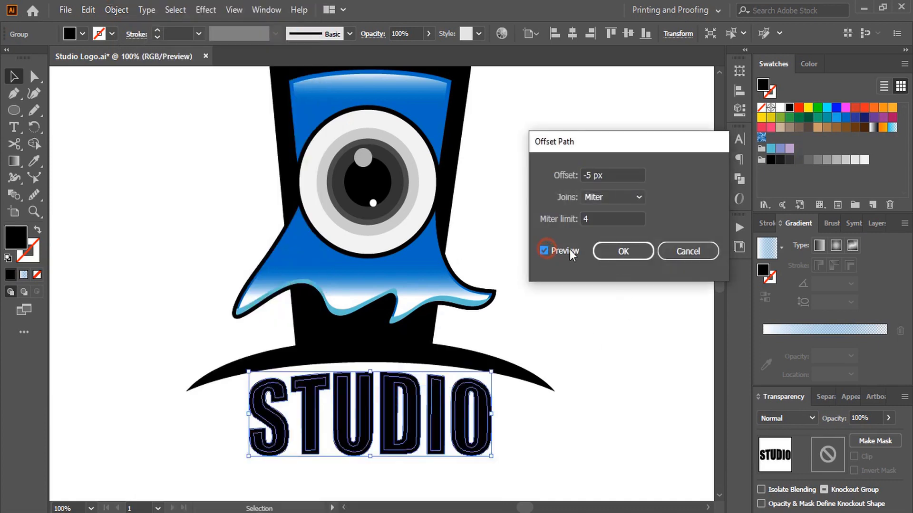
left_click(613, 251)
- Fill the offset STUDIO letters with the gradient and change its blue end stop to black
left_click(825, 329)
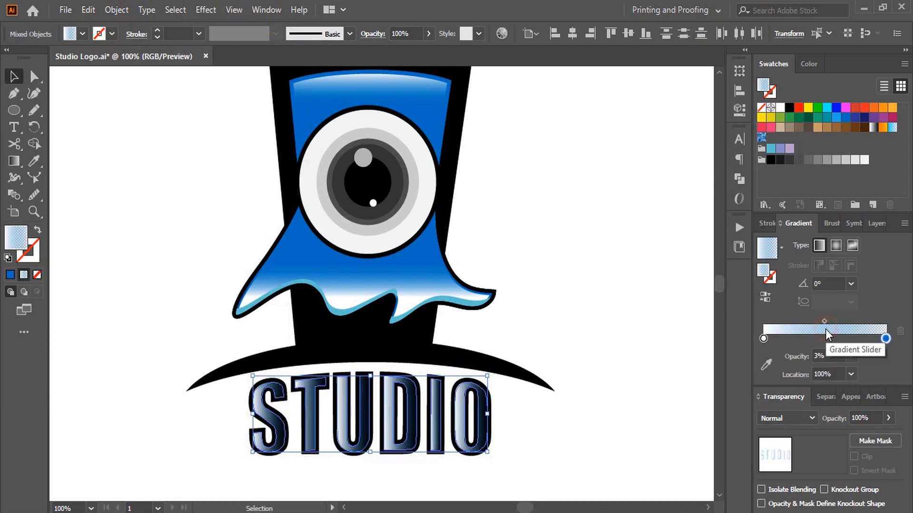
double_click(885, 338)
left_click(741, 383)
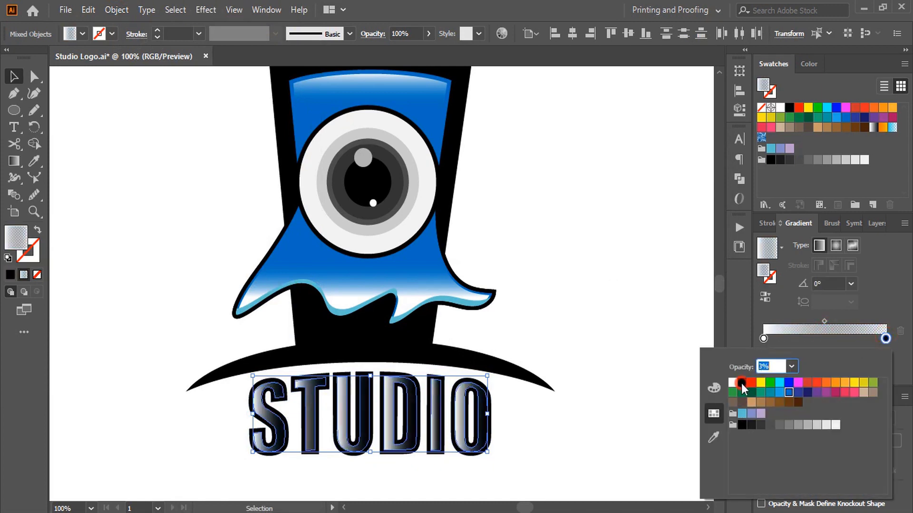
- Redirect the STUDIO letters' gradient to run straight down at -90° from their upper edges to about mid-height
left_click(14, 162)
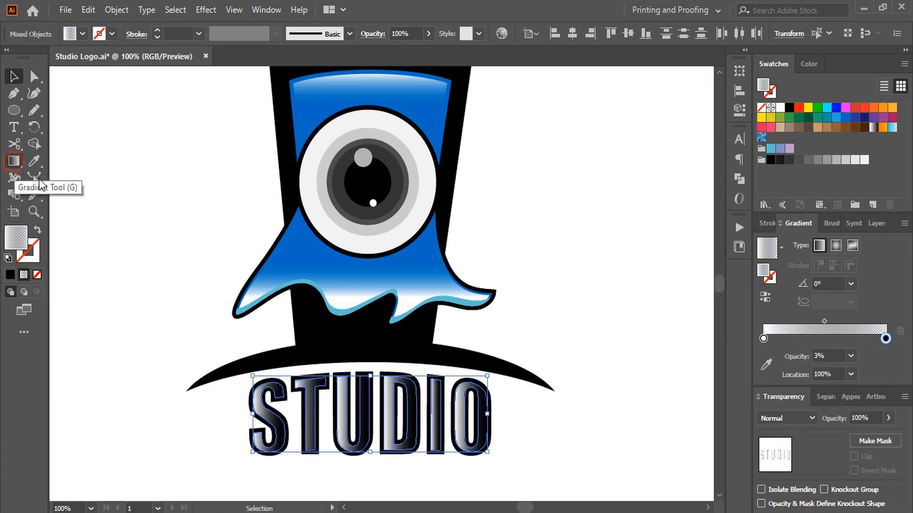
left_click(14, 162)
left_click_drag(365, 365, 363, 407)
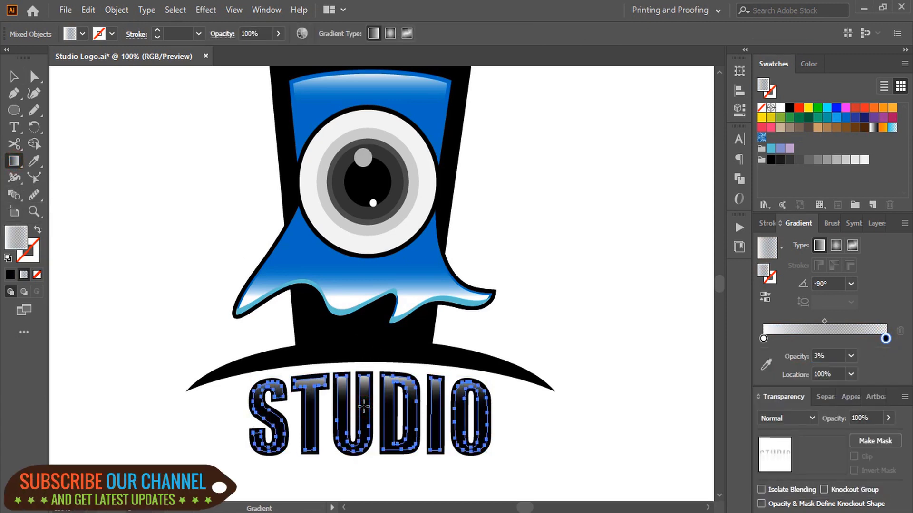
left_click_drag(370, 375, 369, 419)
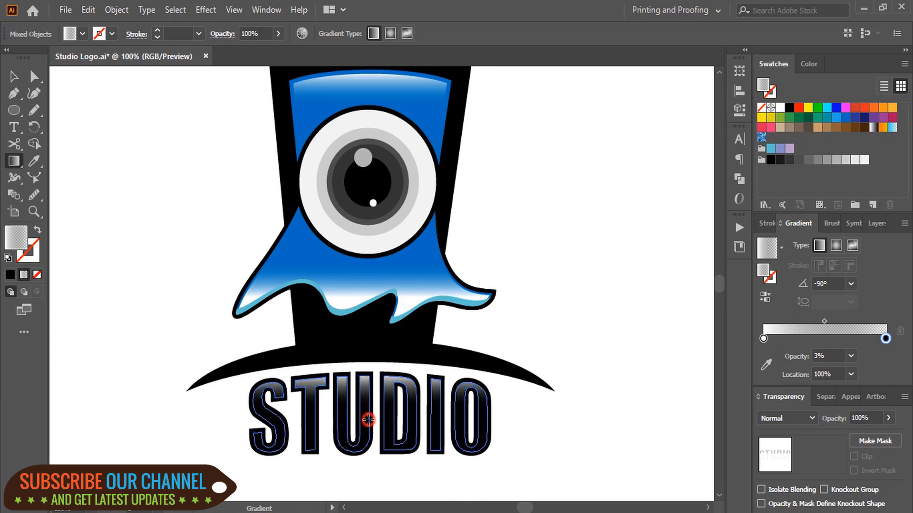
left_click(13, 76)
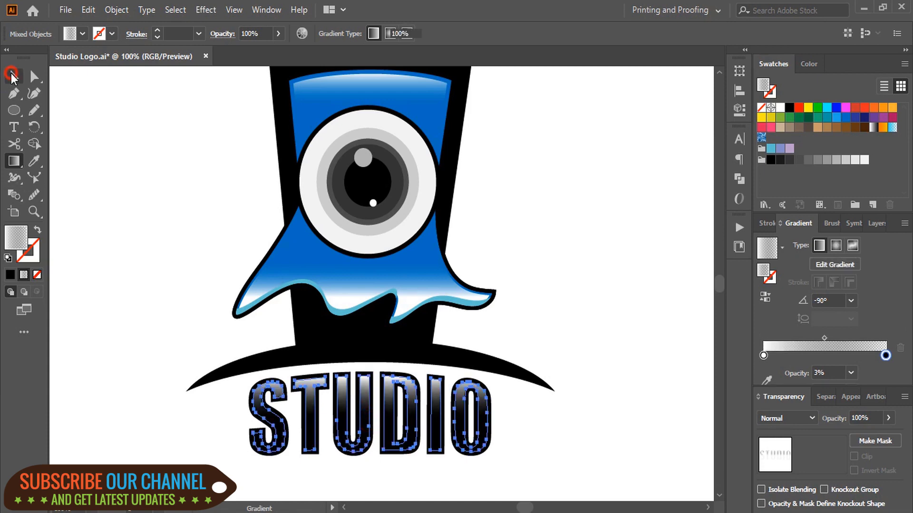
left_click(185, 250)
scroll(173, 281, "up", 1)
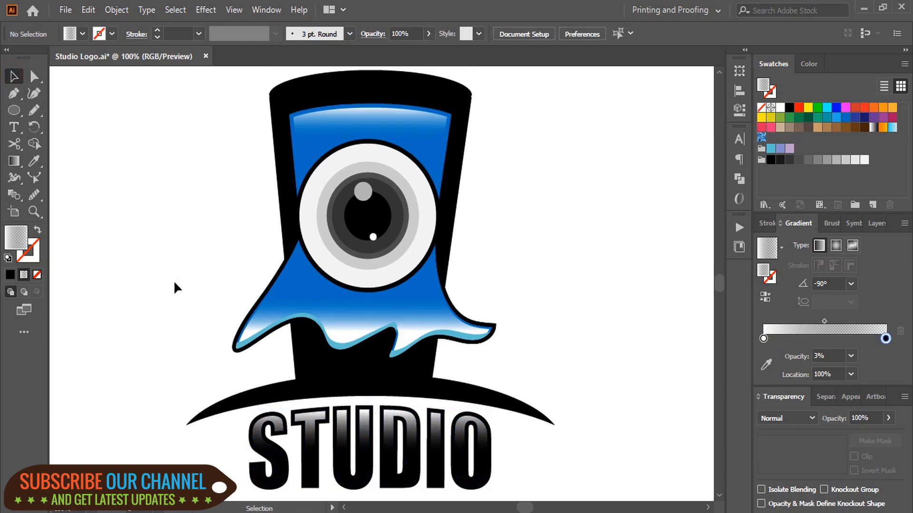
key("ctrl+minus")
key("ctrl+minus")
scroll(513, 333, "down", 1)
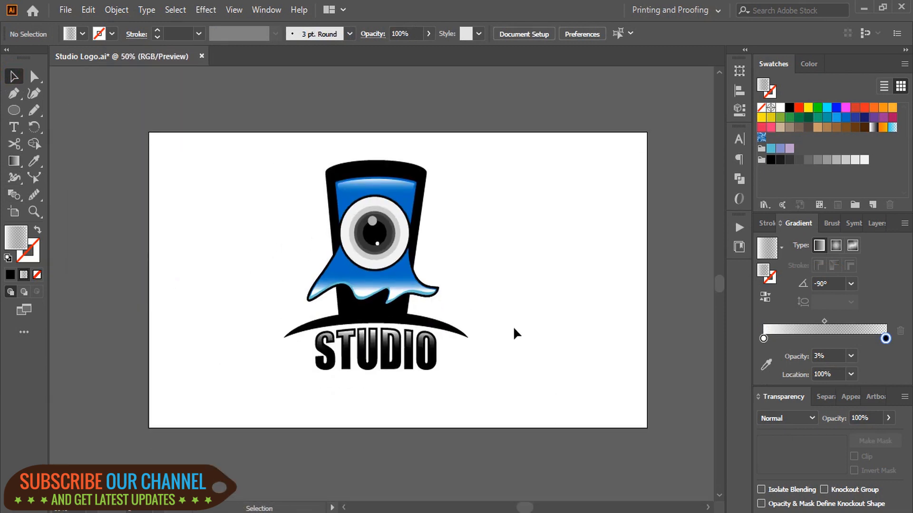